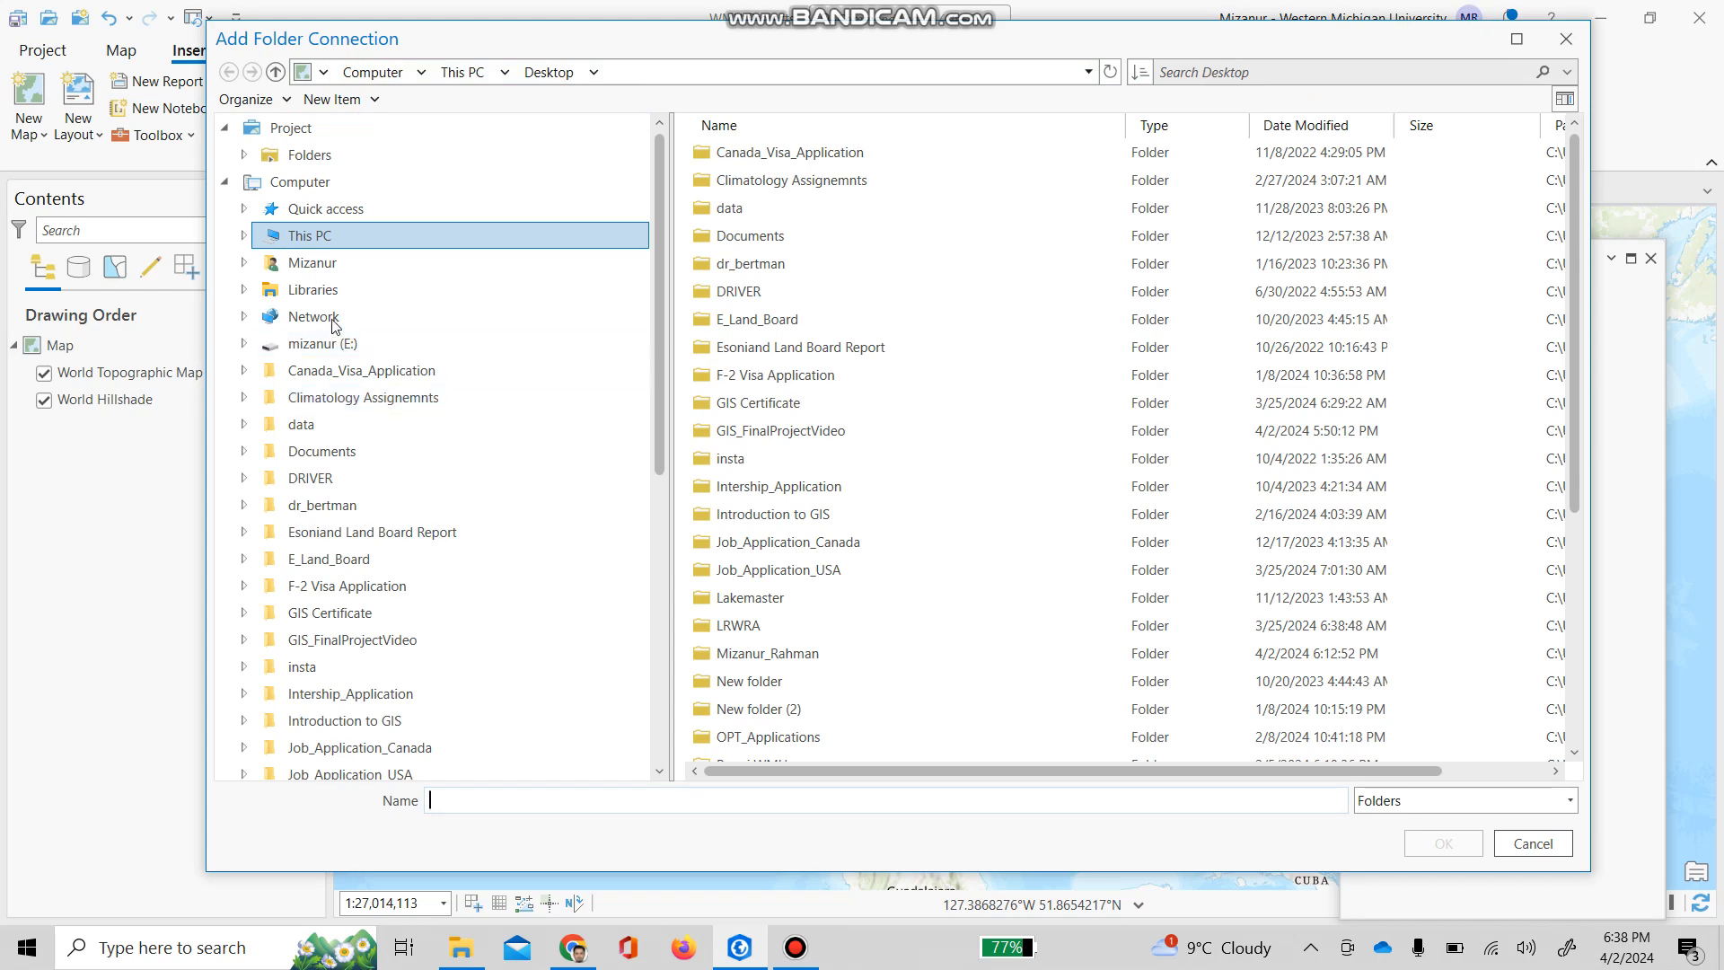
Add a folder connection to the SatelliteData_2019 folder, located in the personal-name folder on the Desktop.
click(329, 237)
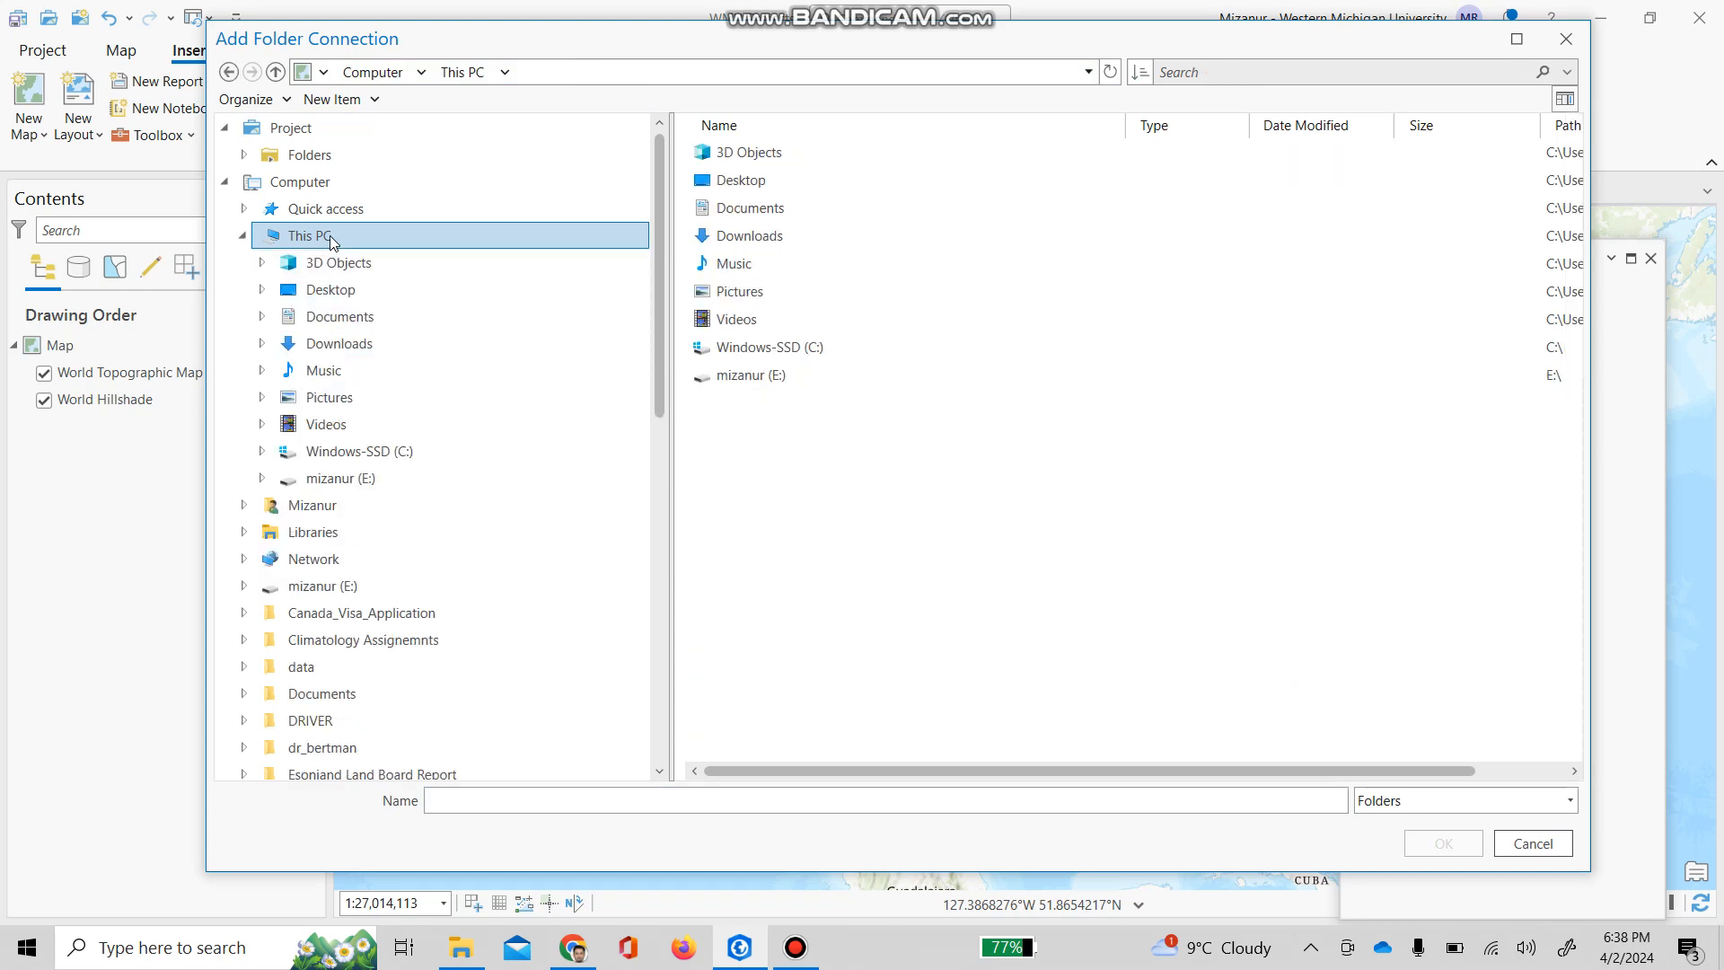
double_click(757, 186)
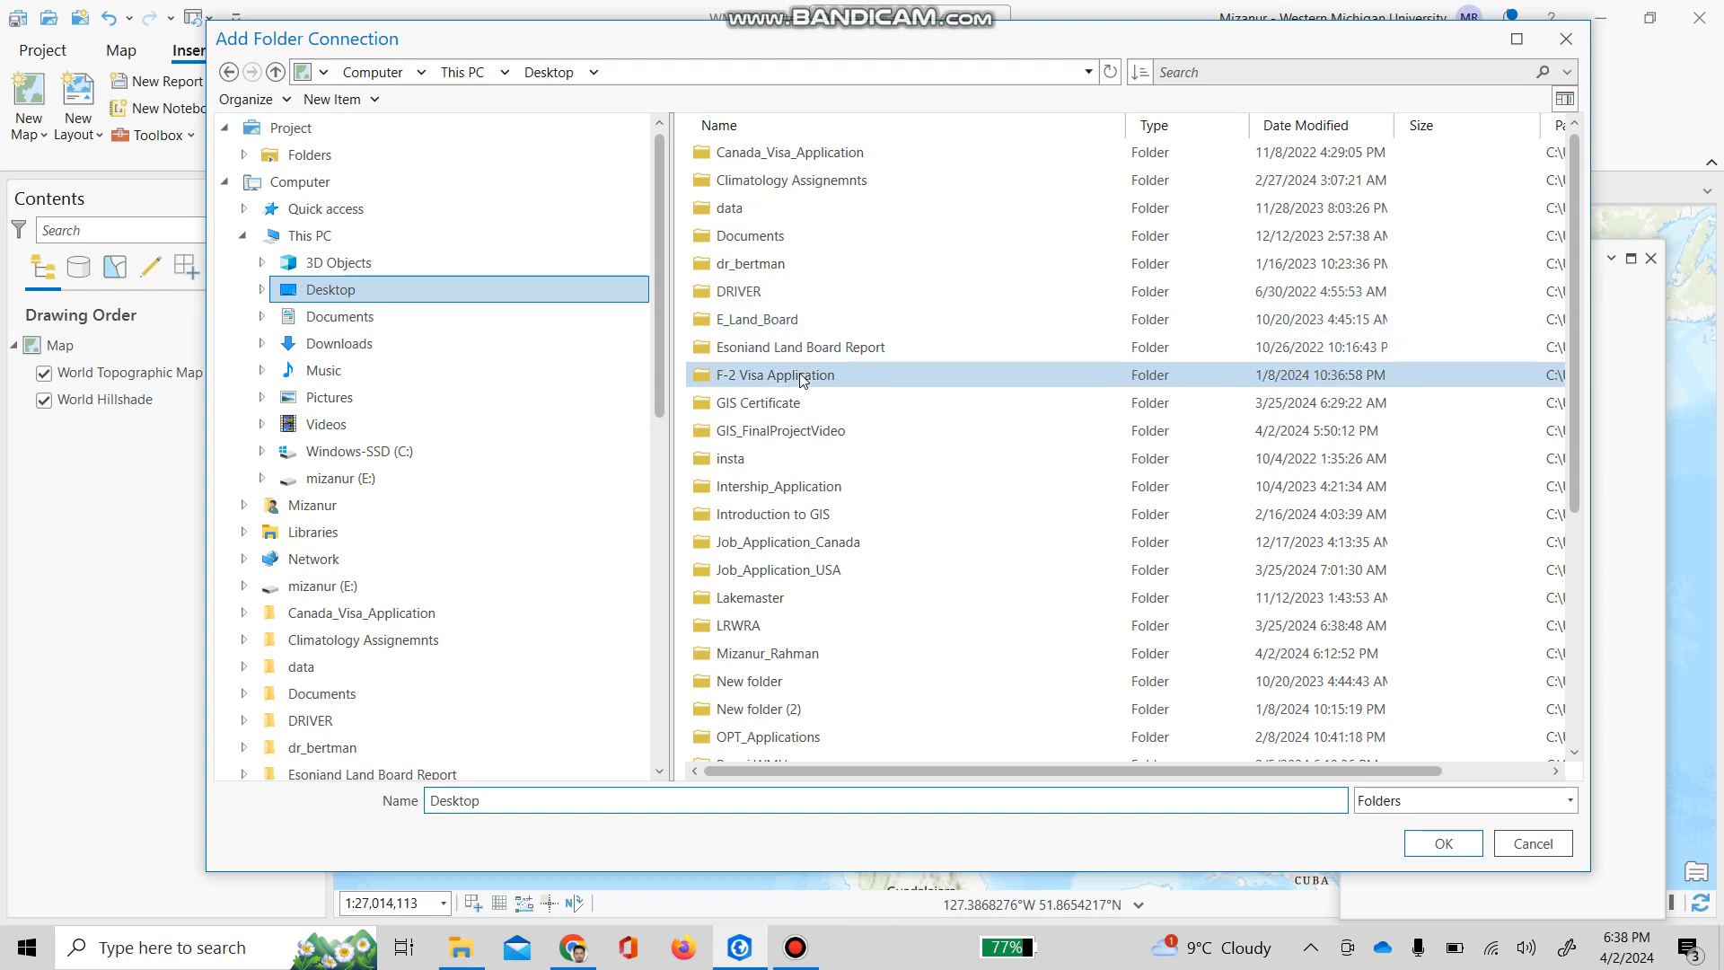
scroll(802, 381, down, 5)
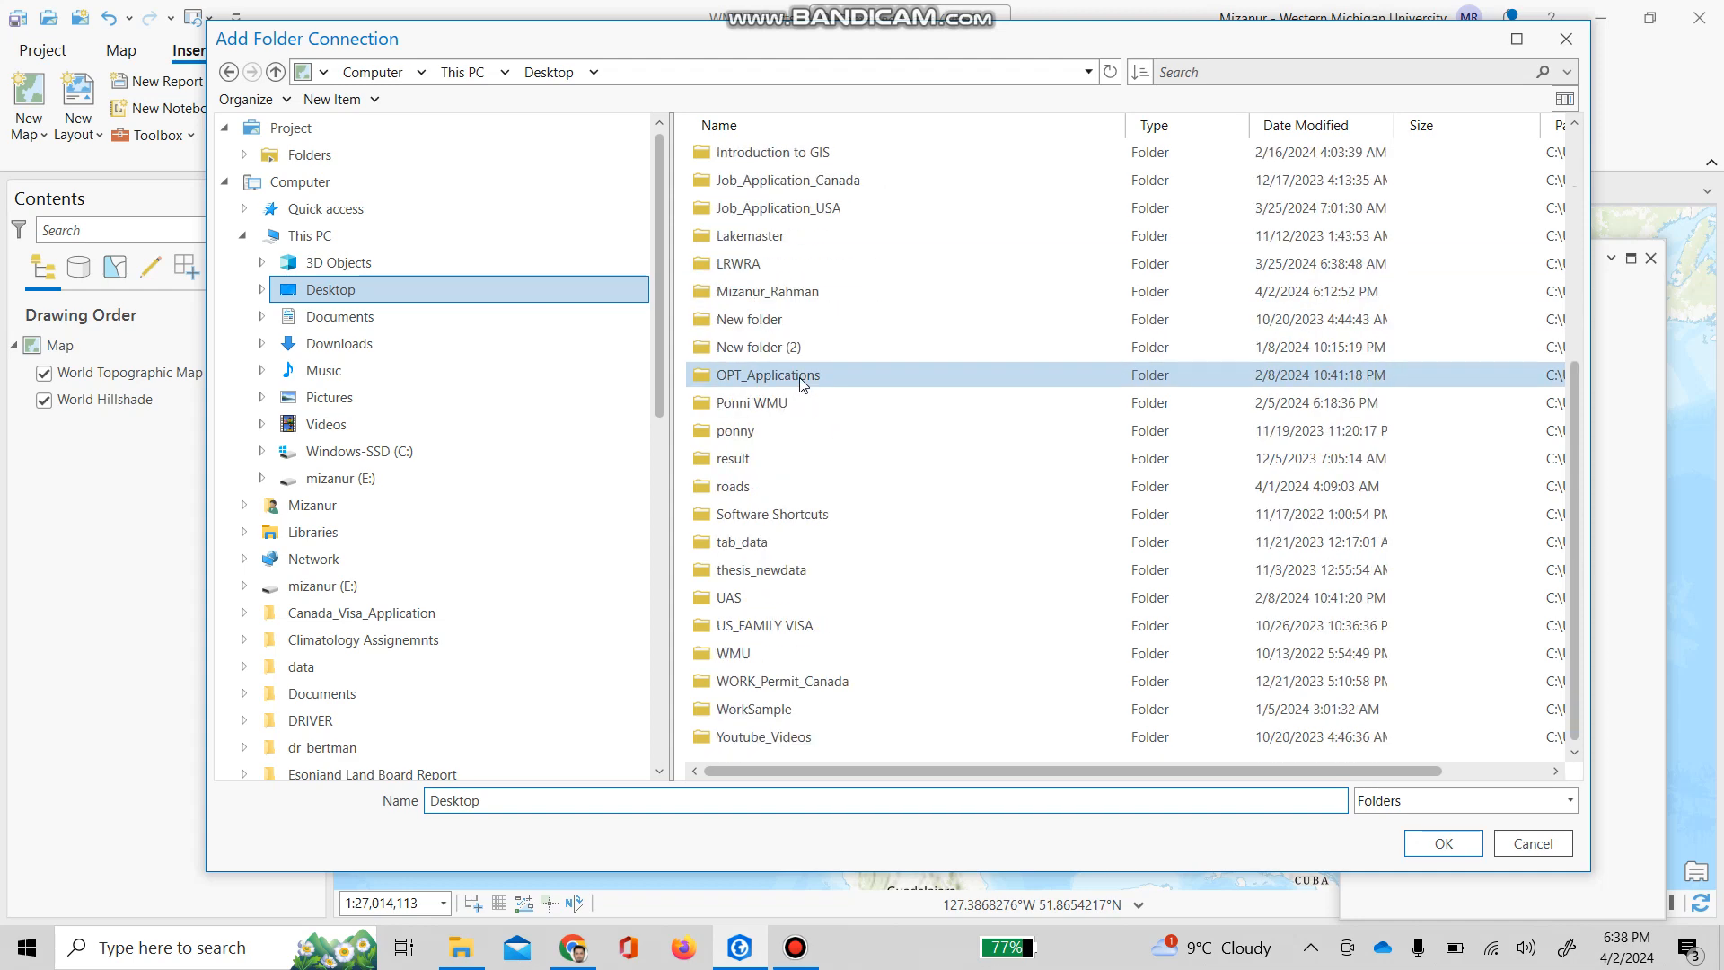
scroll(802, 384, up, 3)
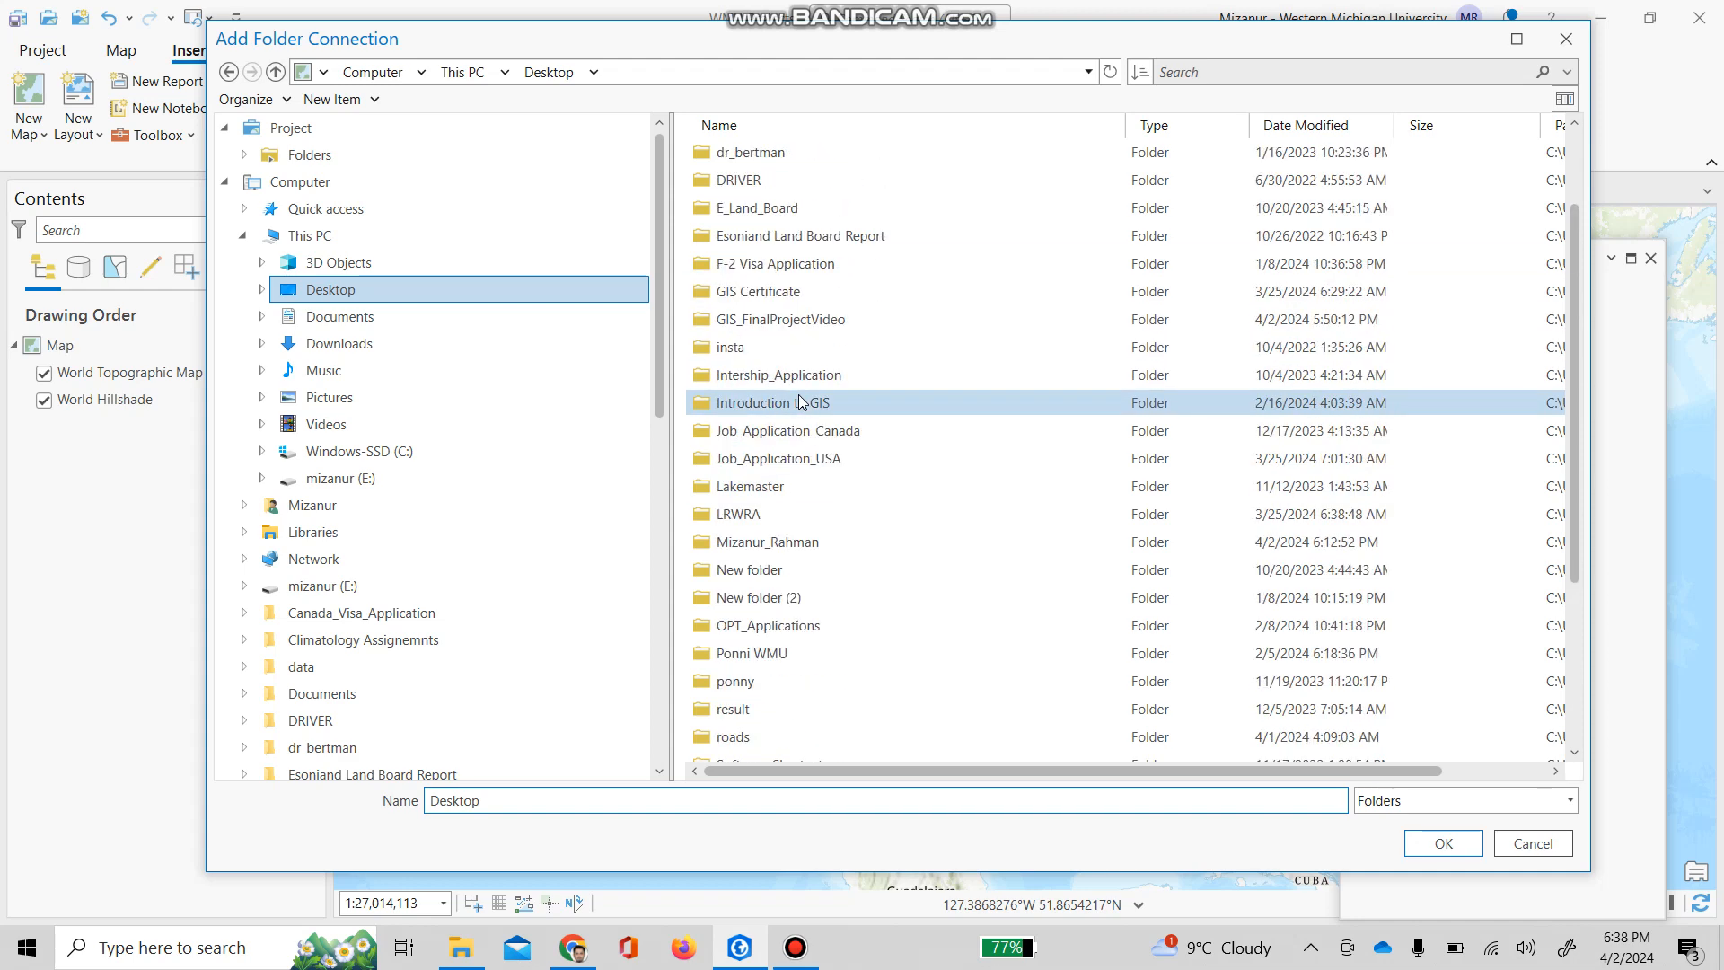
scroll(802, 205, up, 2)
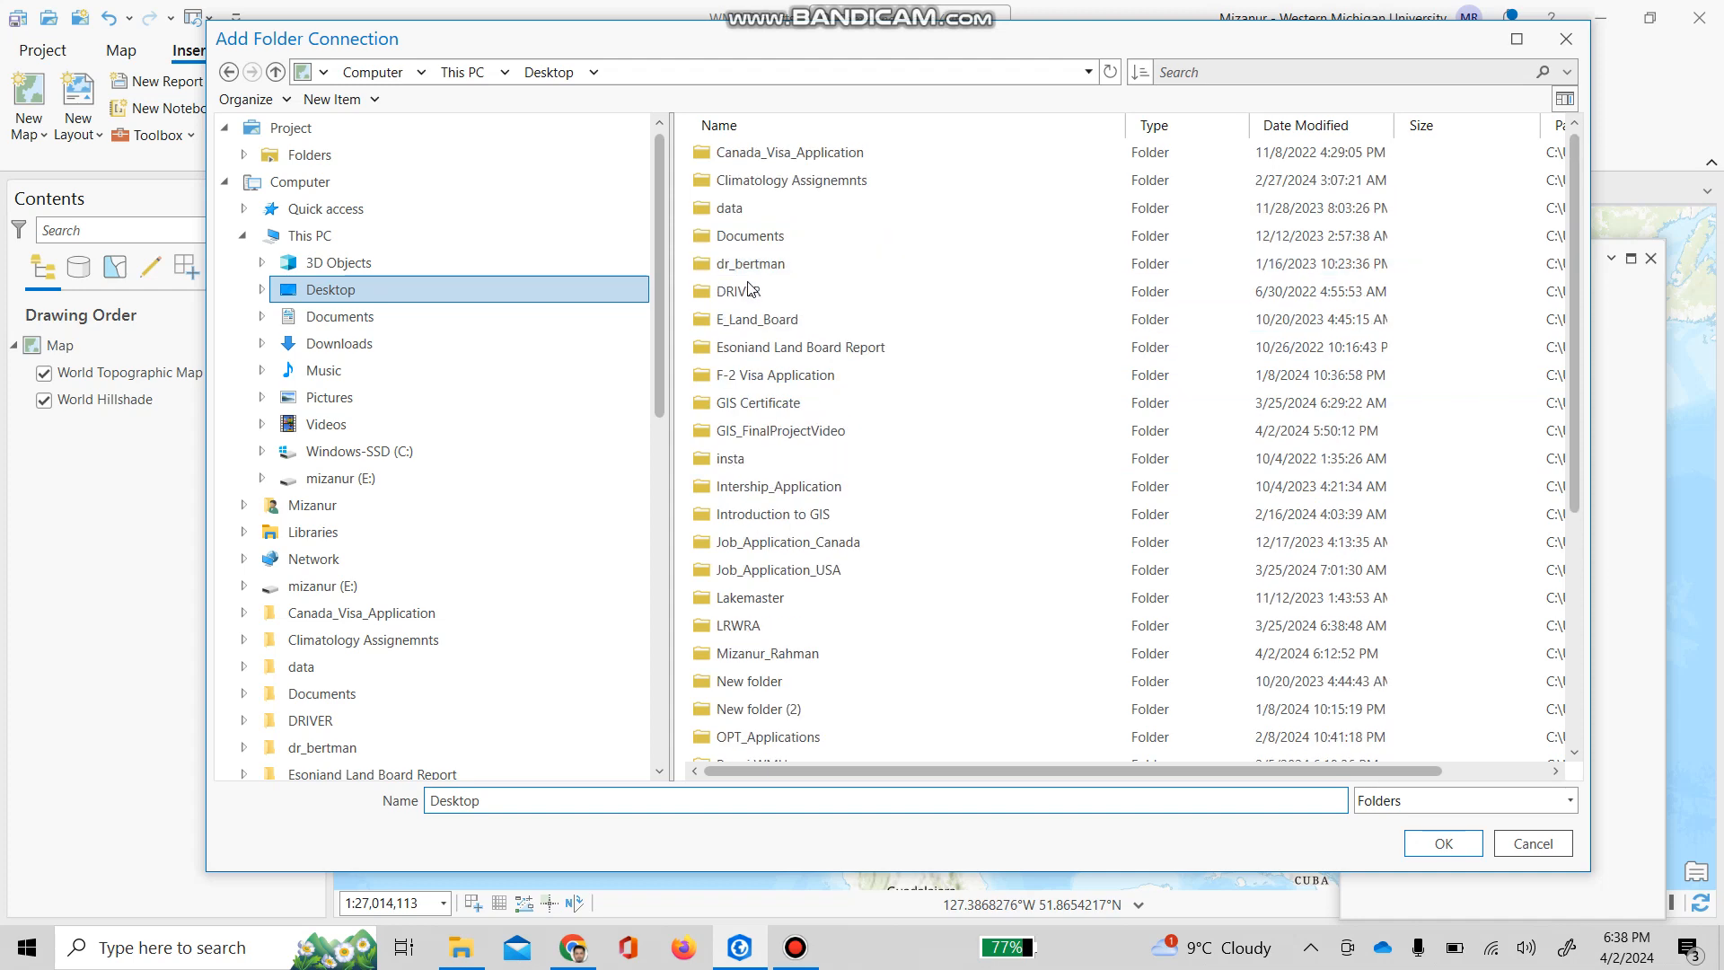
scroll(778, 393, down, 2)
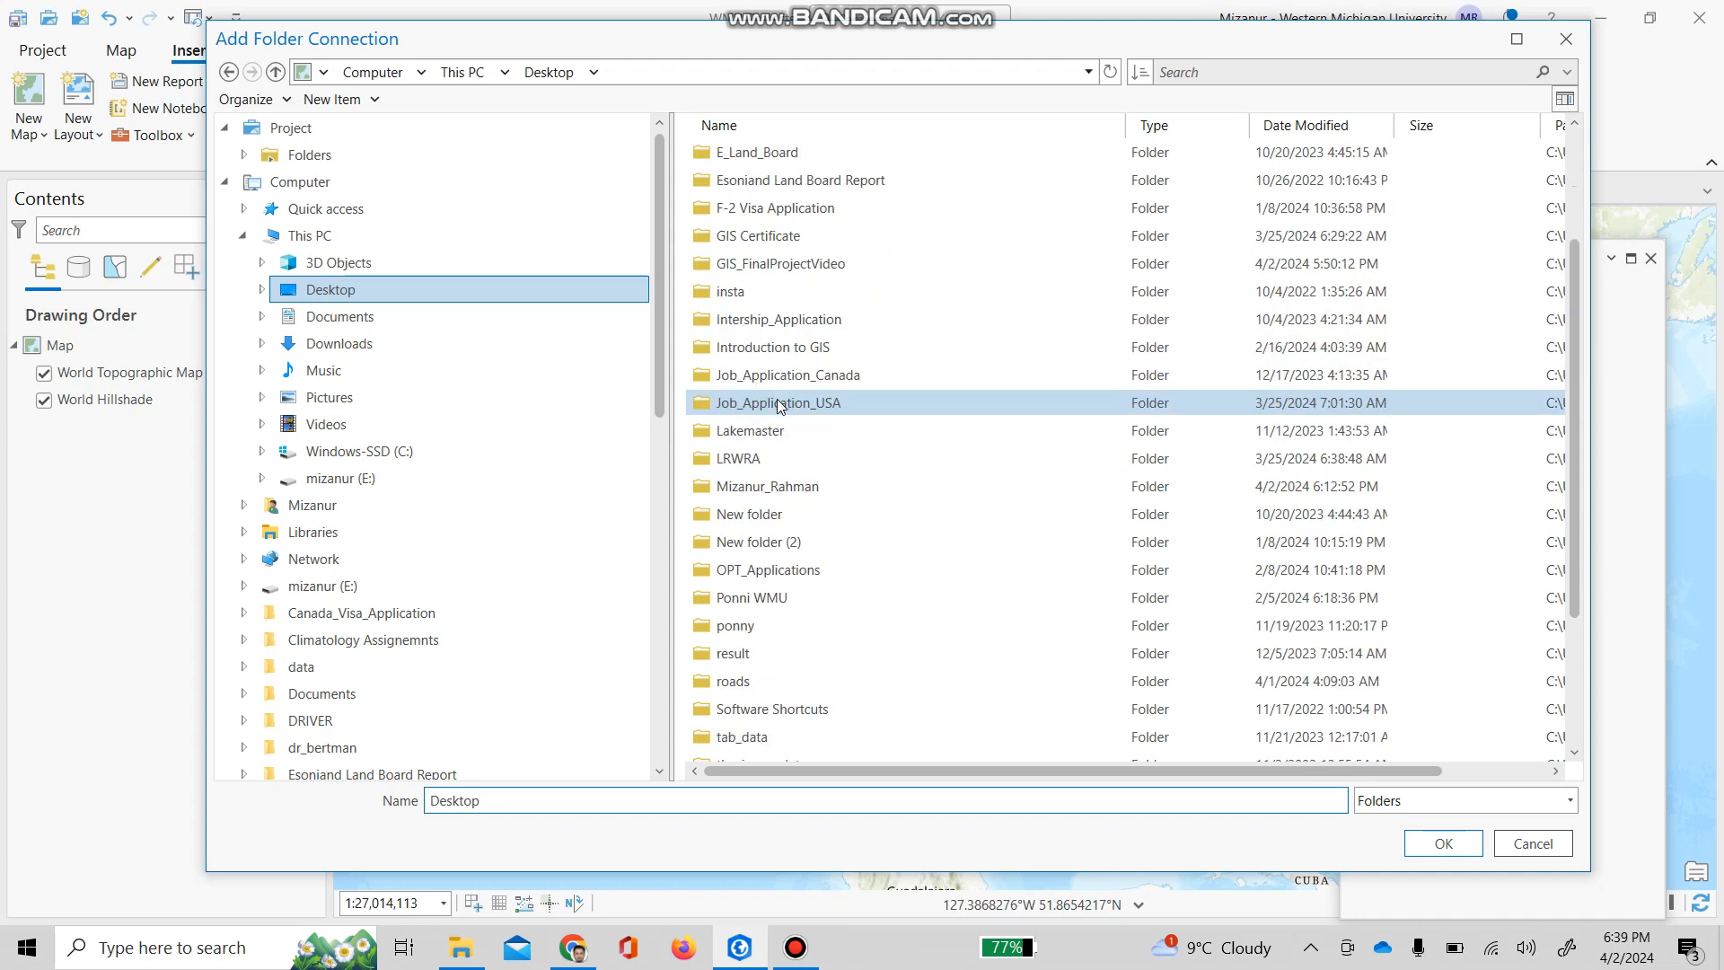
click(767, 489)
double_click(767, 489)
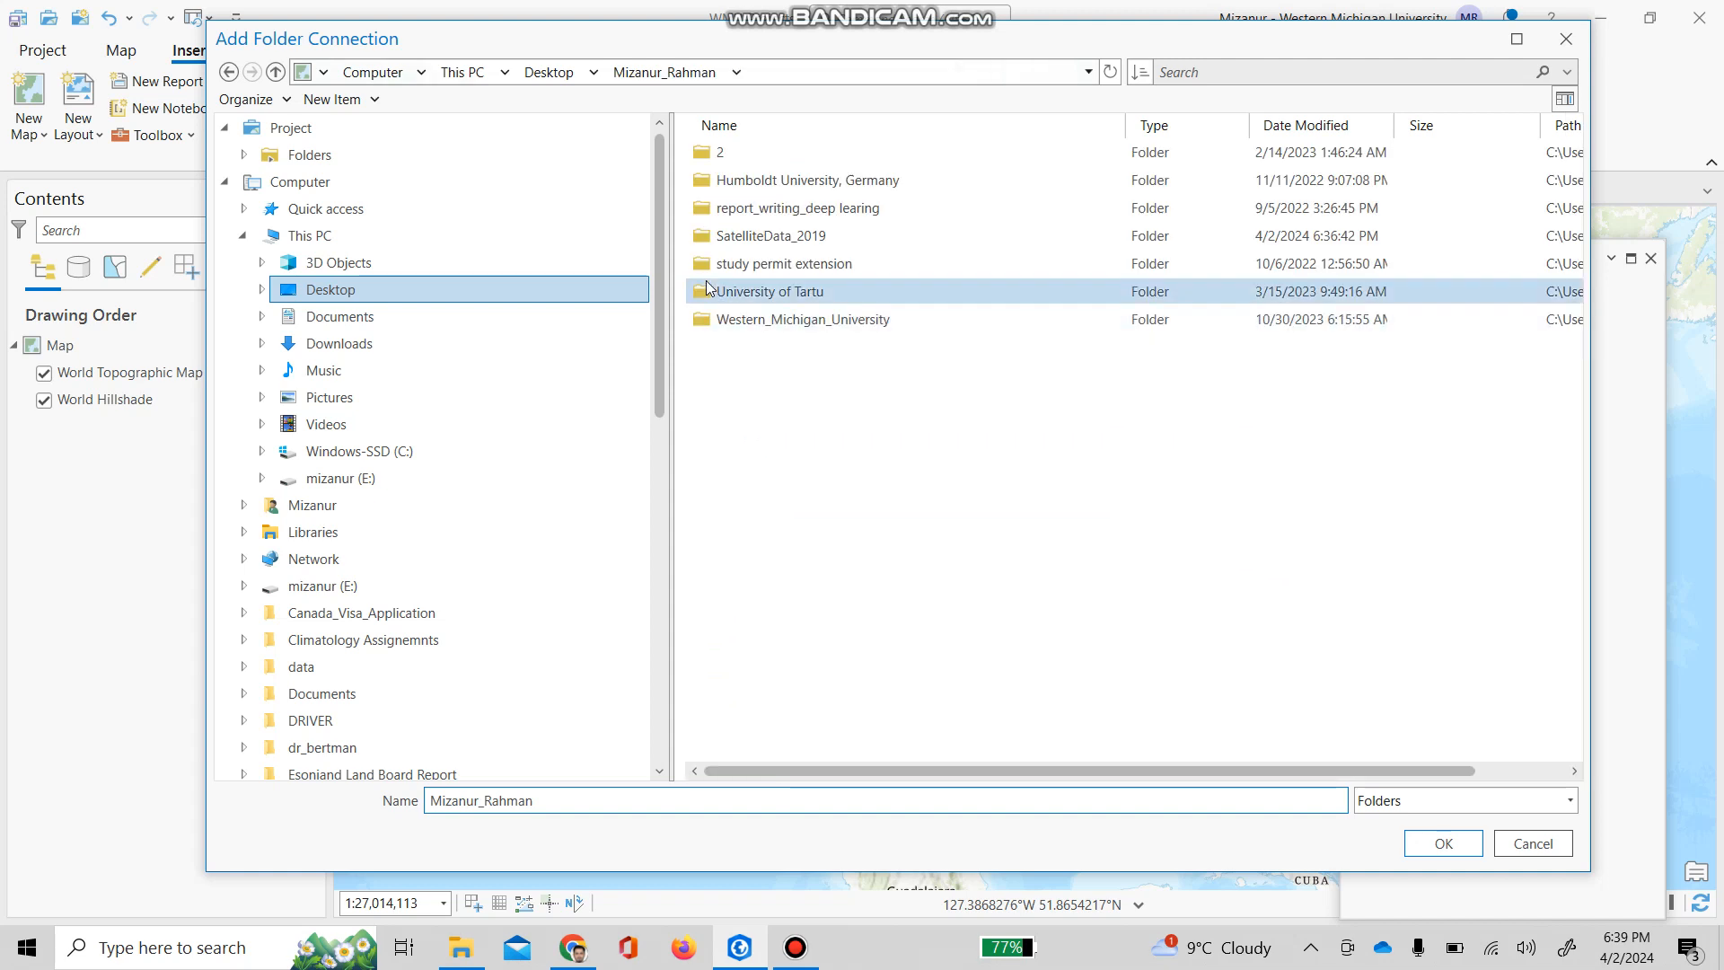
click(768, 238)
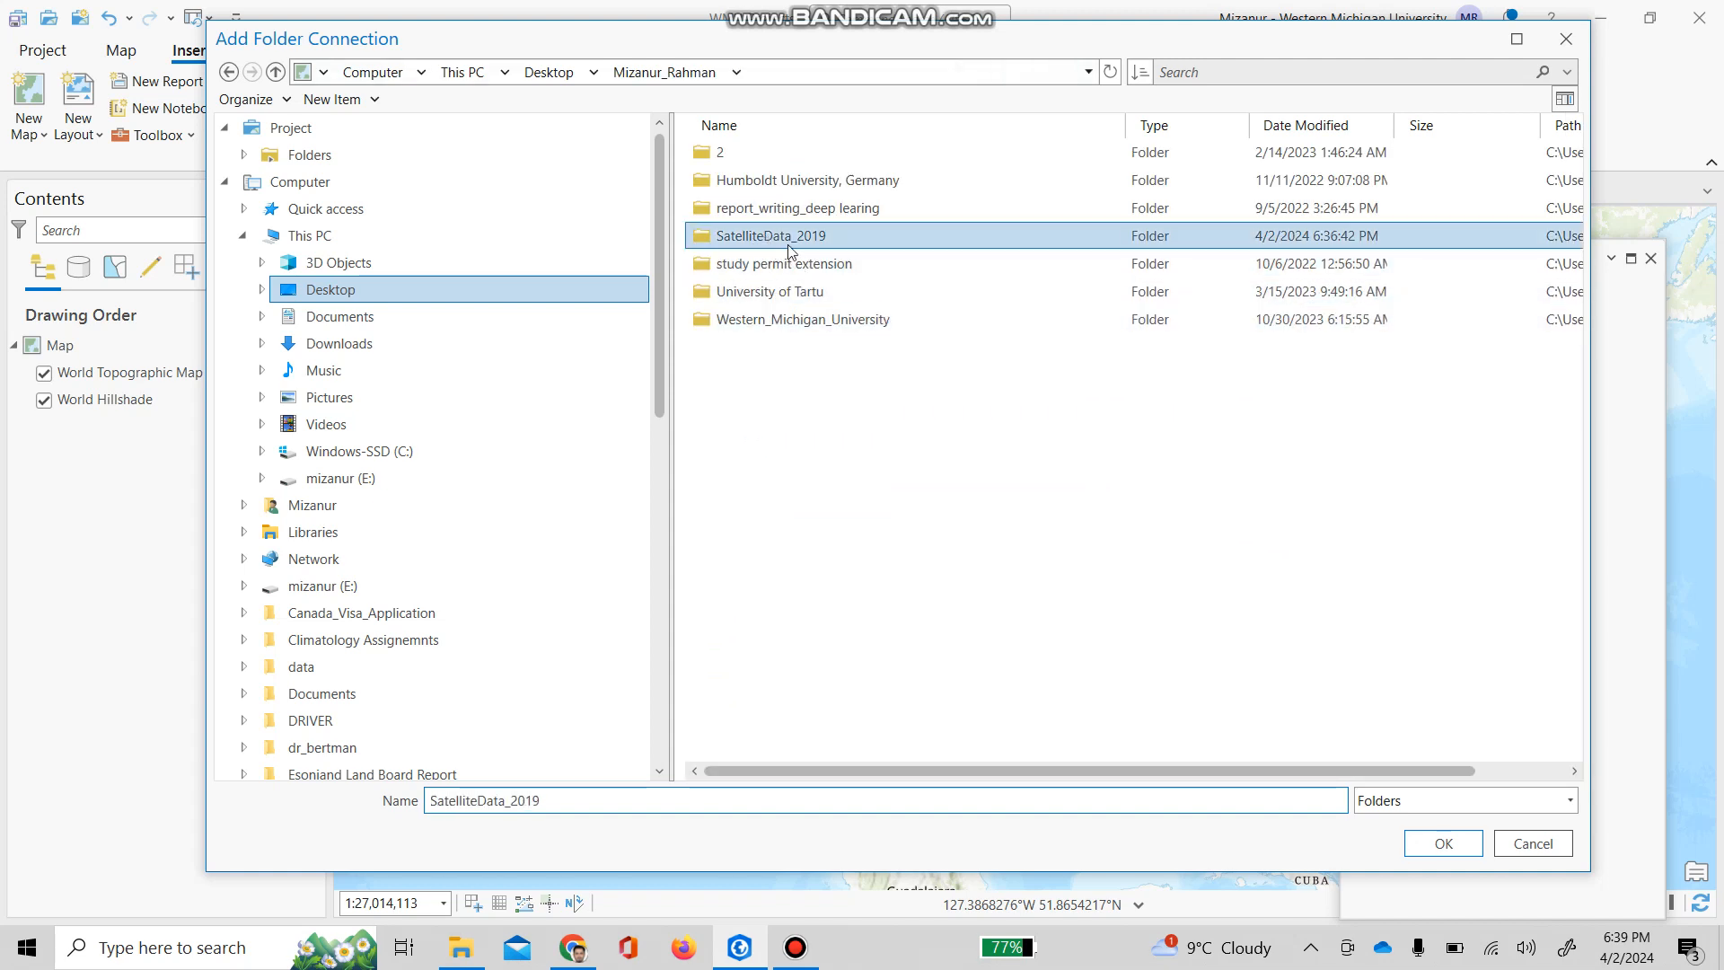
click(1426, 846)
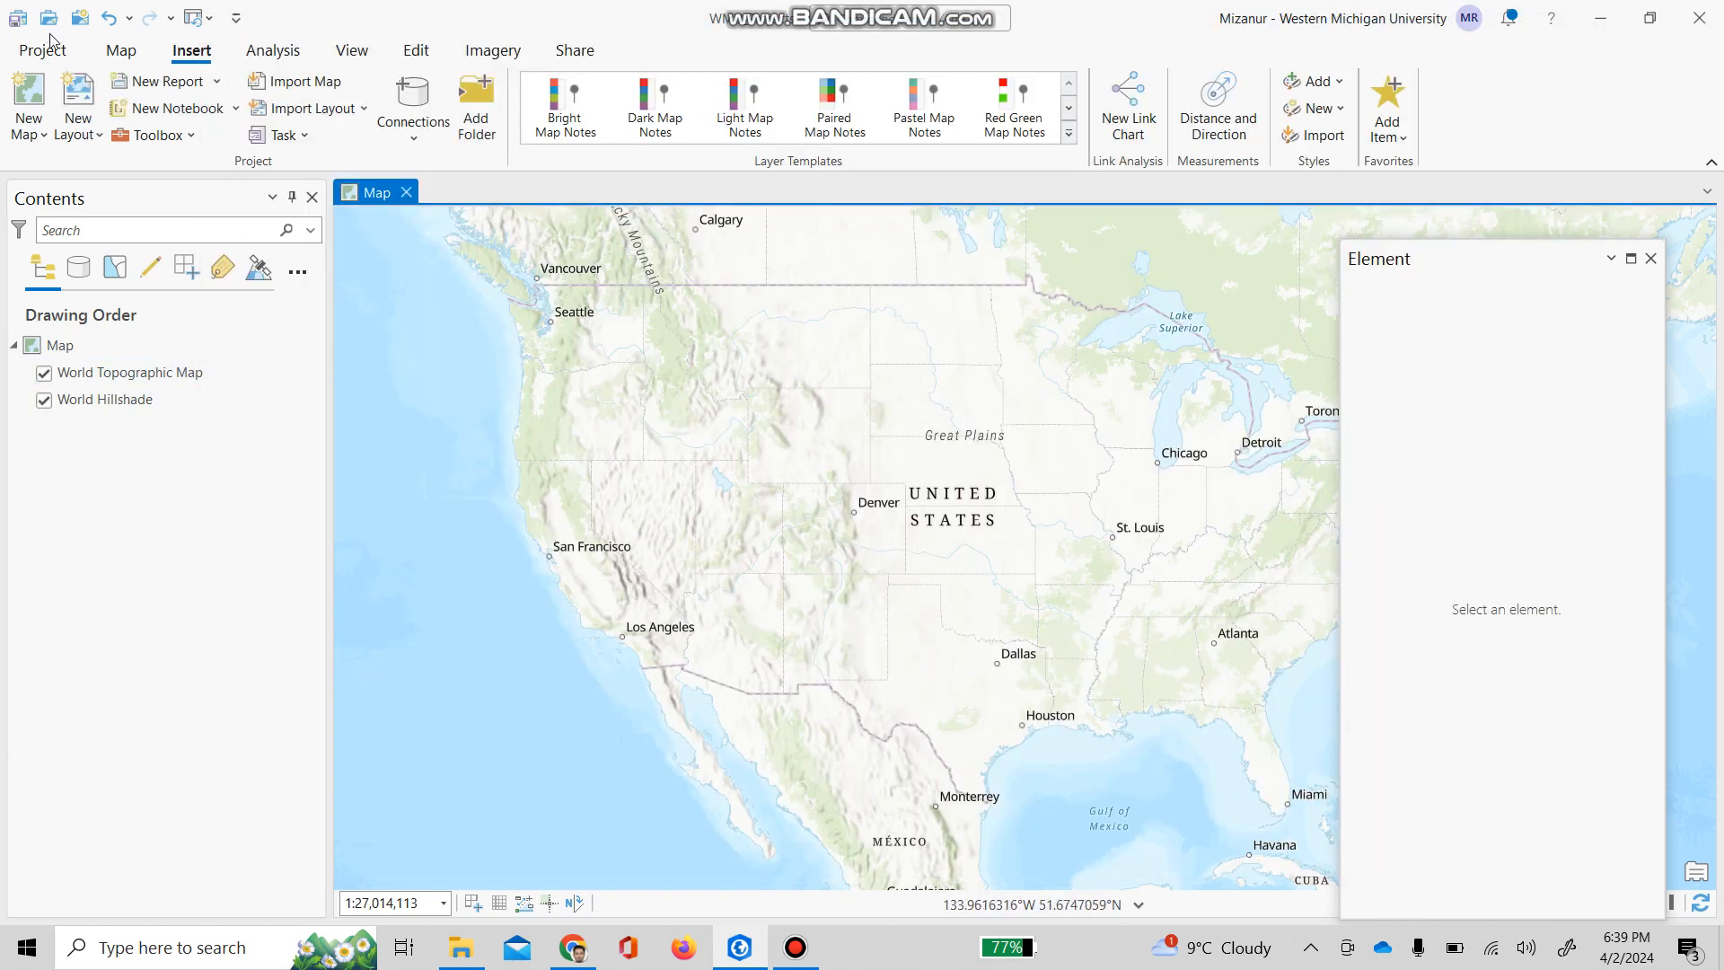
Examine the raster files available for adding from the project's connected SatelliteData_2019 folder.
click(123, 51)
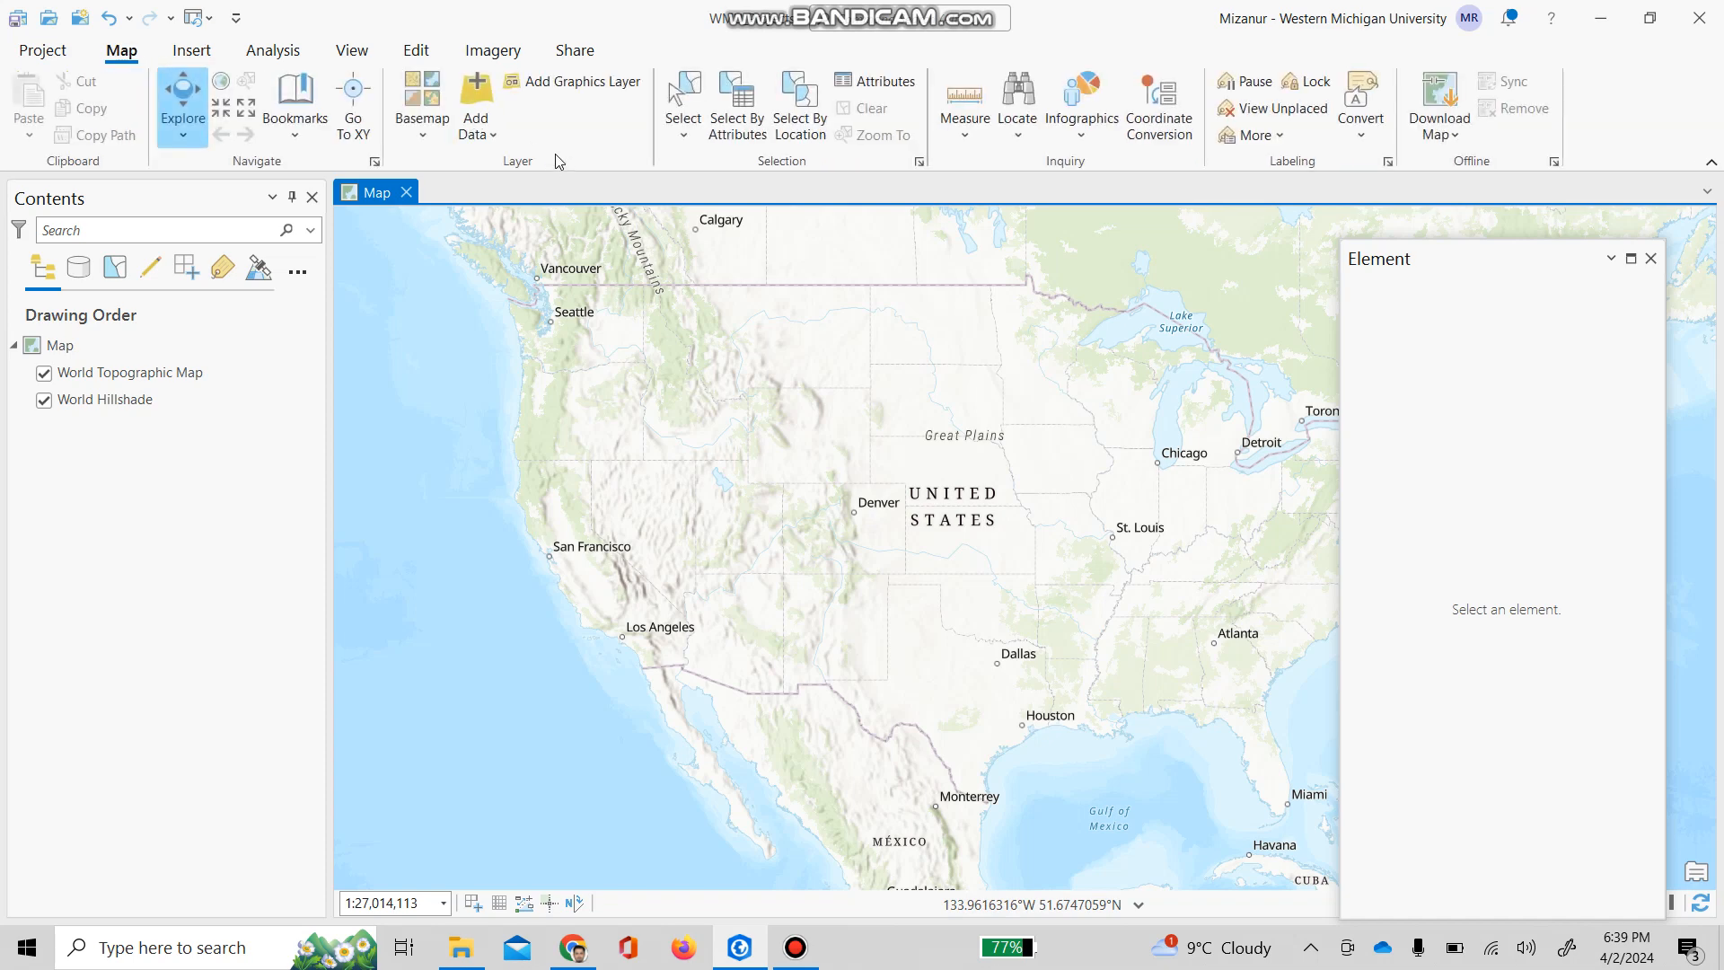
click(486, 133)
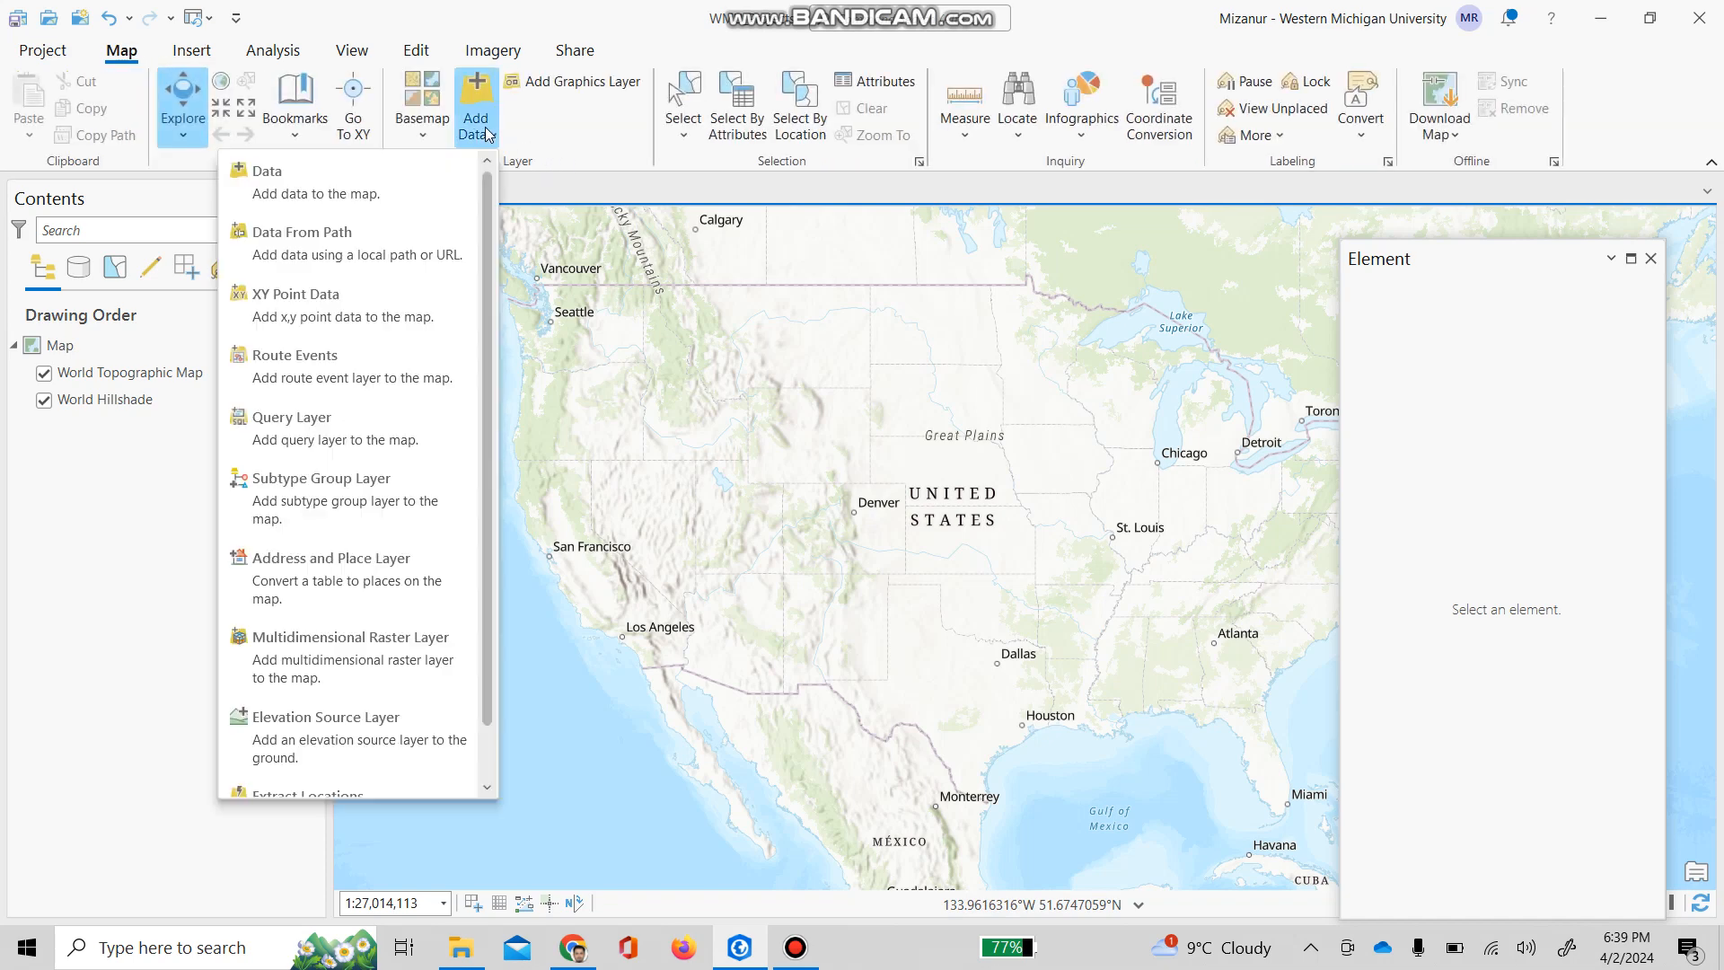
click(390, 187)
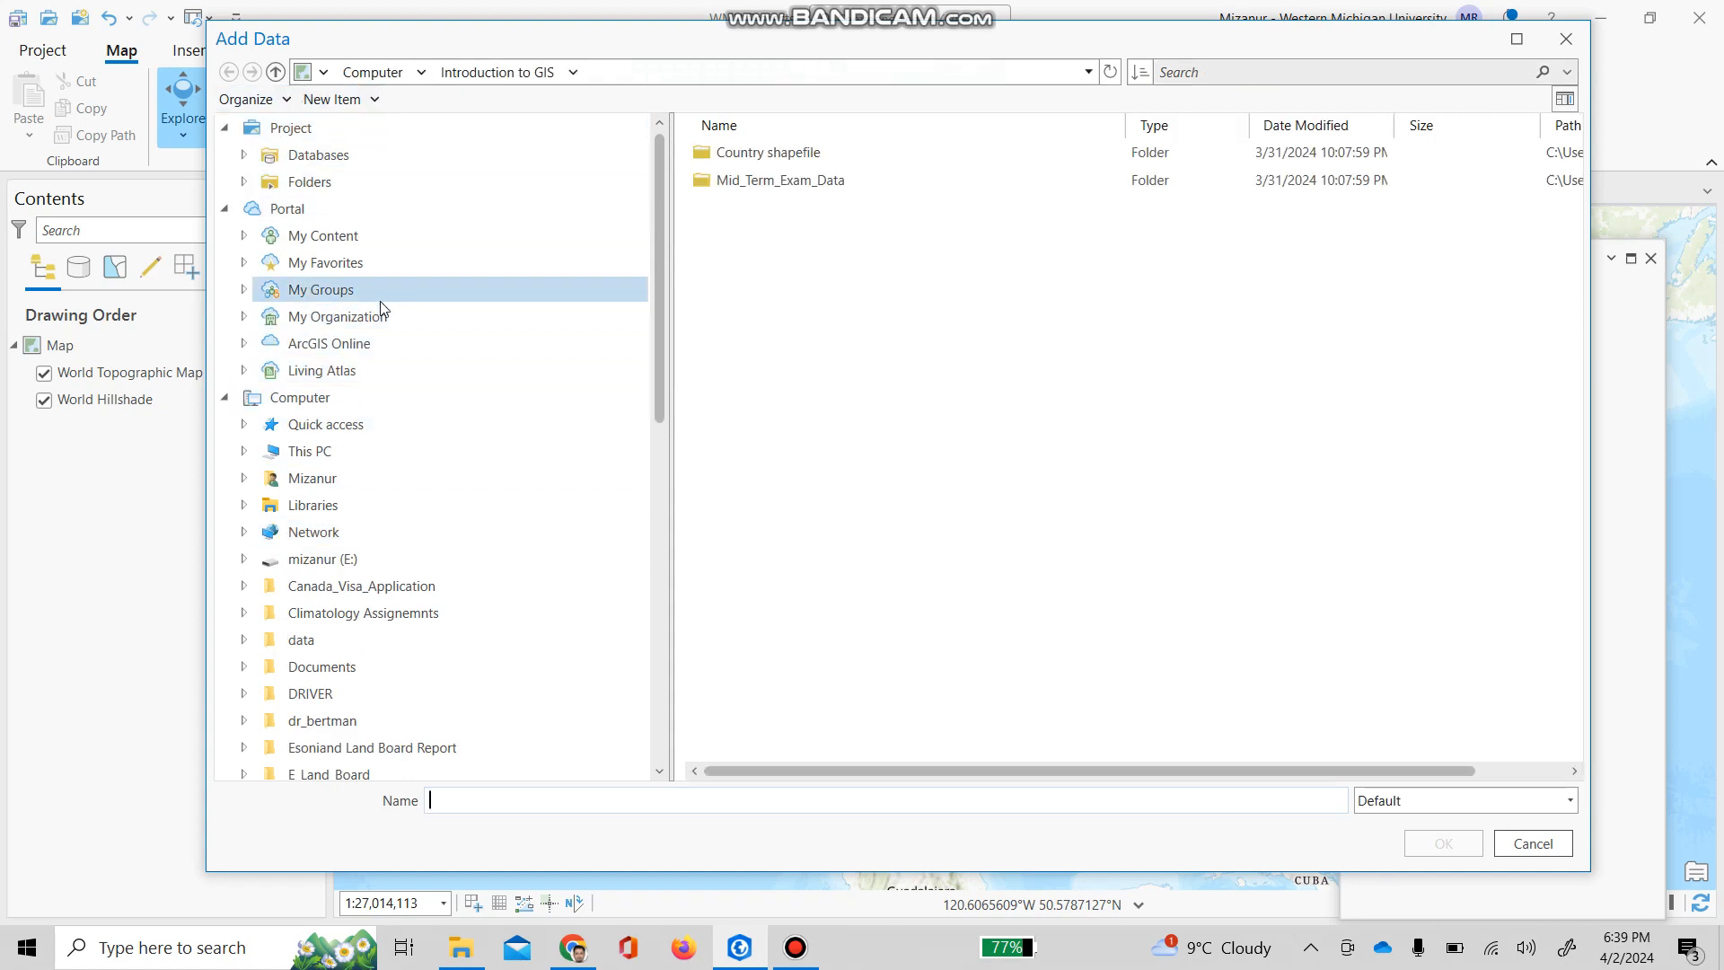
scroll(380, 308, down, 1)
scroll(374, 314, up, 1)
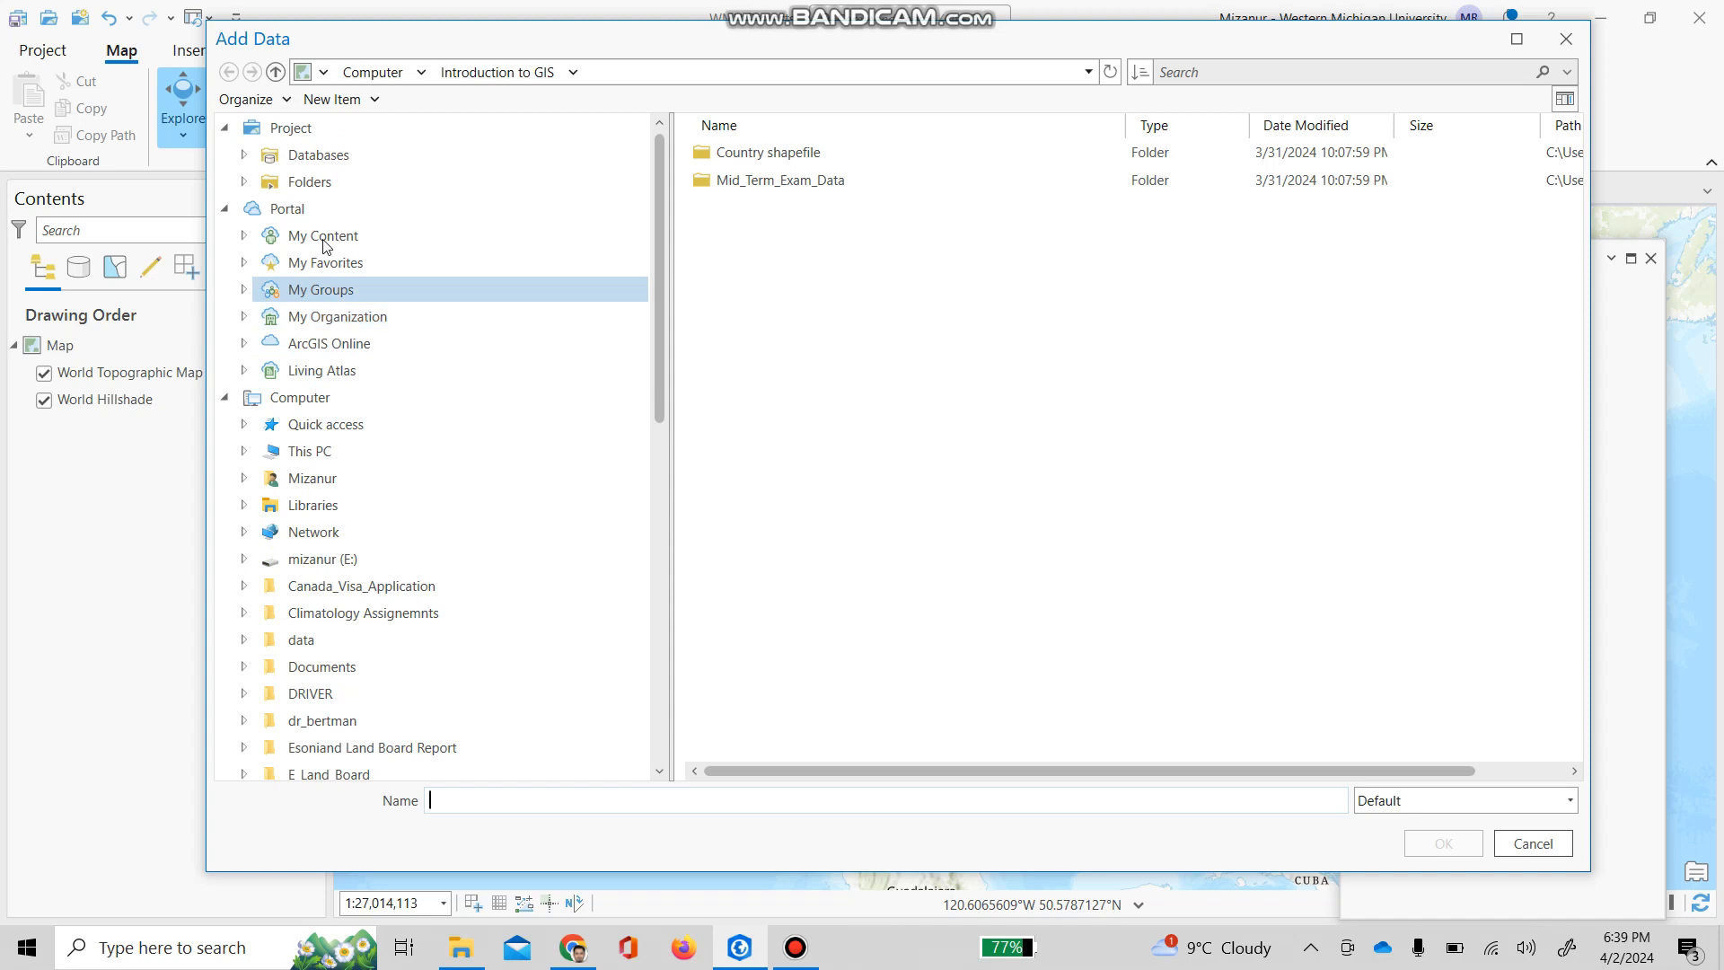
click(245, 182)
click(262, 236)
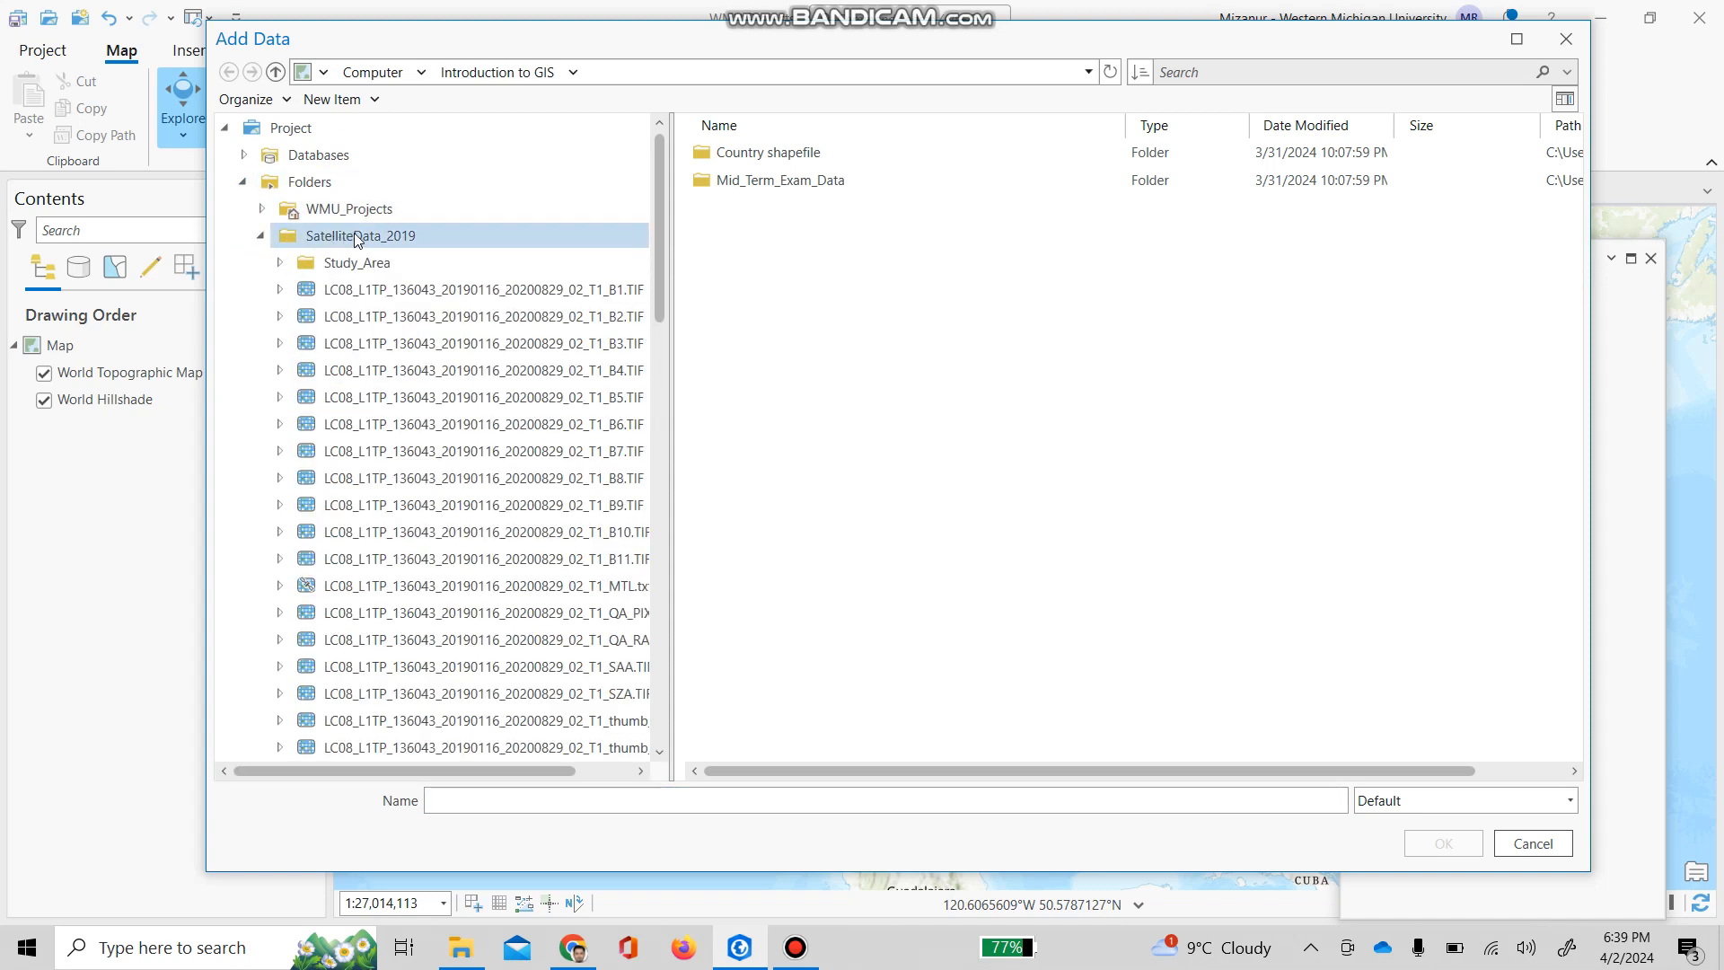
drag(672, 339, 869, 363)
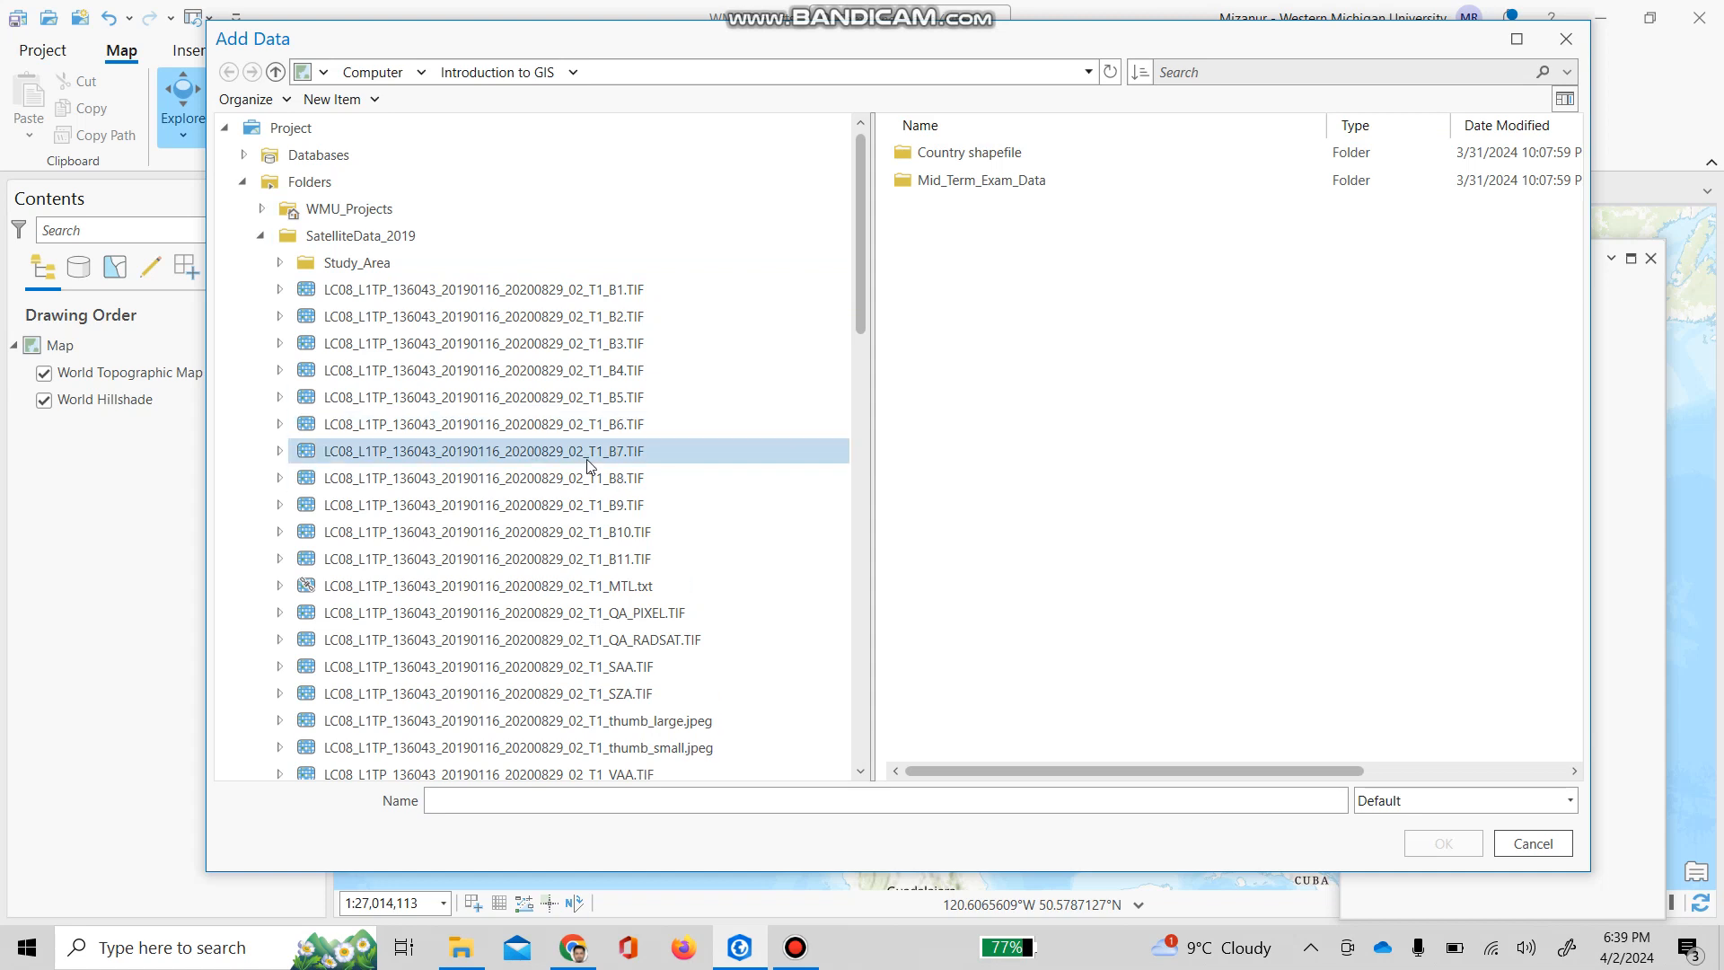
scroll(589, 466, down, 3)
scroll(589, 465, up, 3)
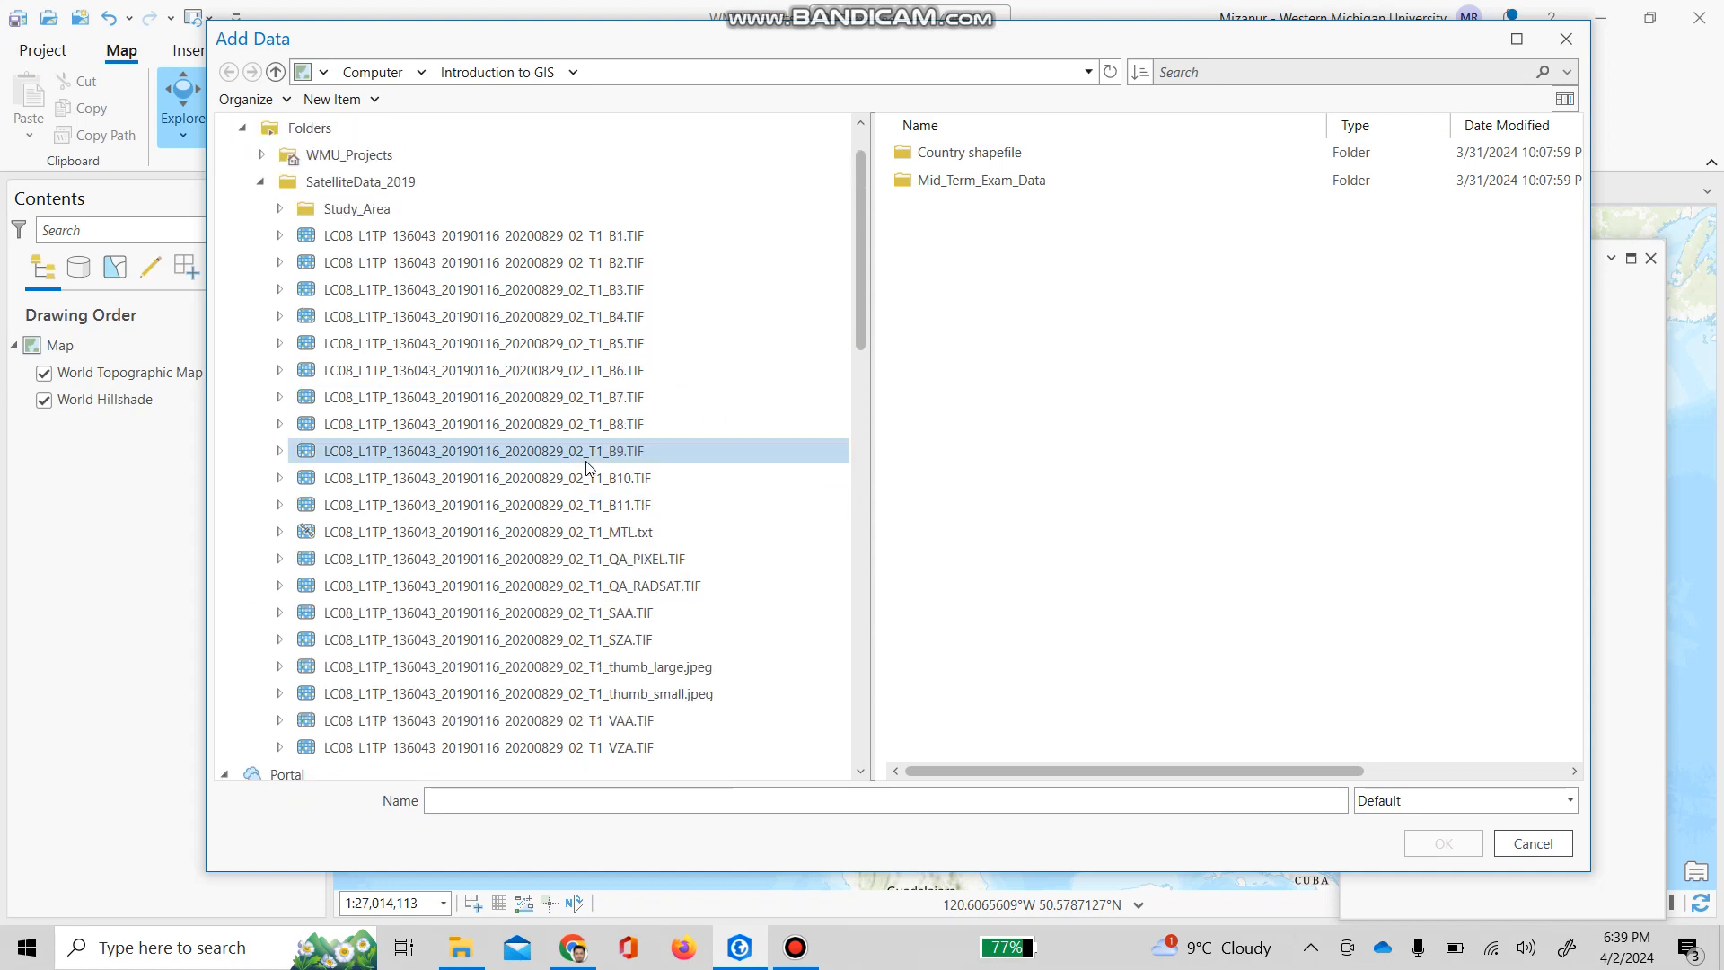
click(1565, 39)
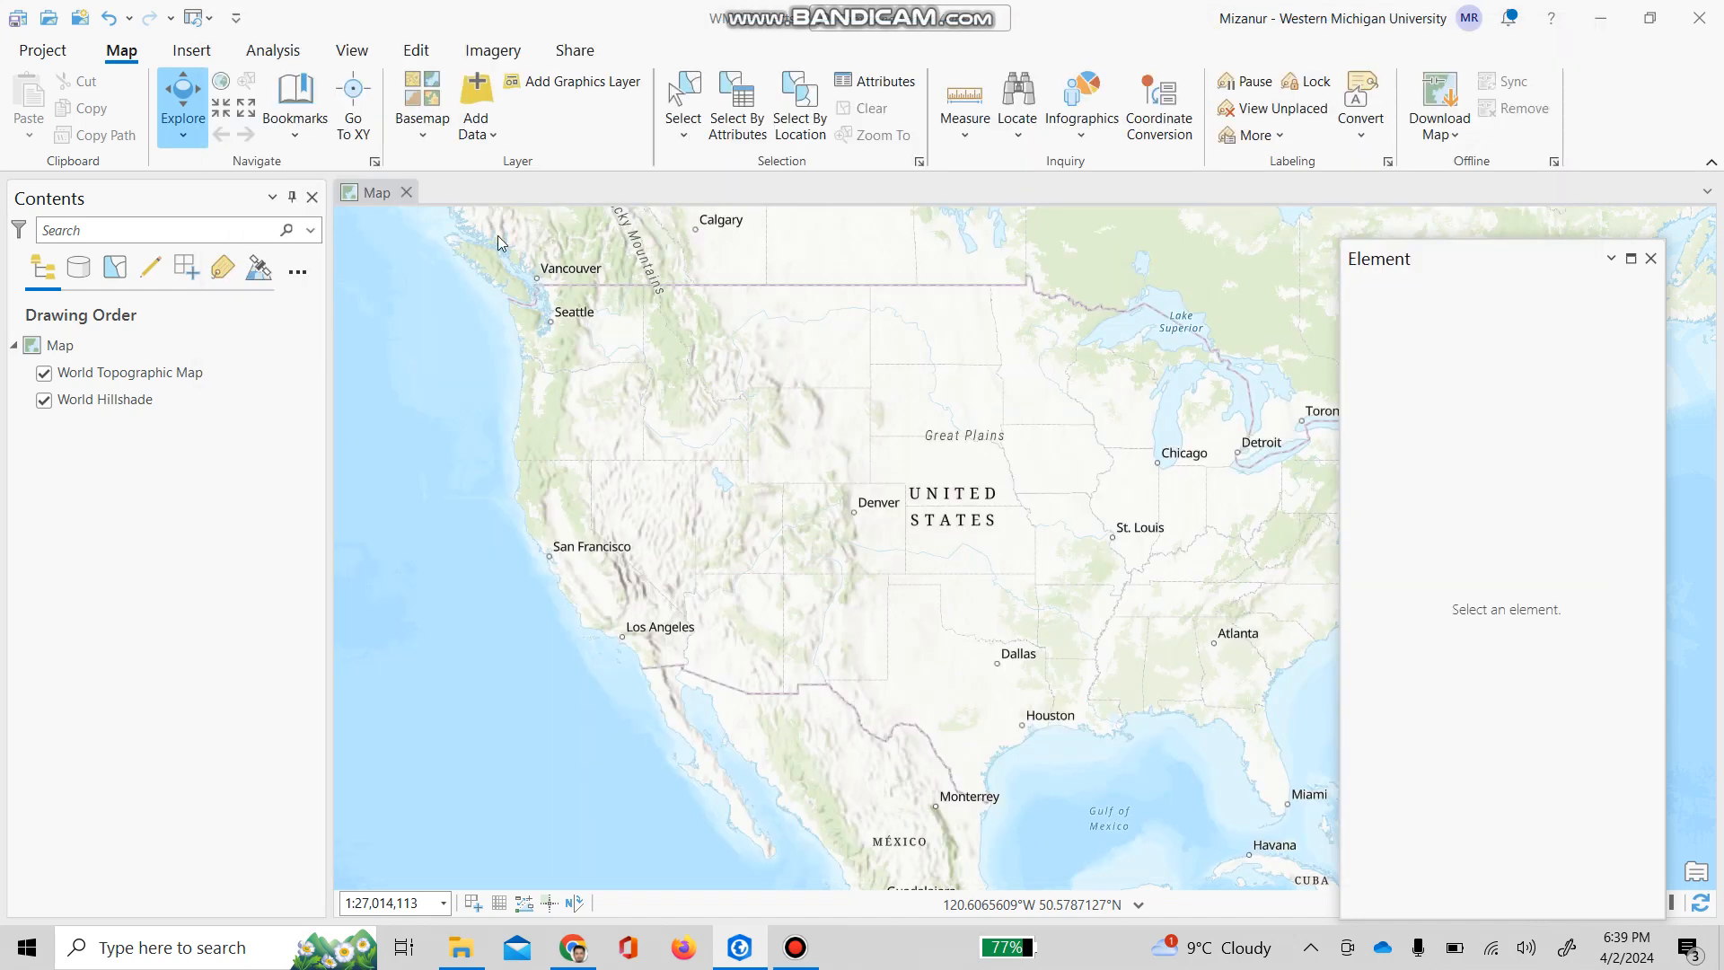
Browse for data to add in the SatelliteData_2019 folder inside the personal-name folder, with the browsing dialog maximized.
click(476, 126)
click(420, 185)
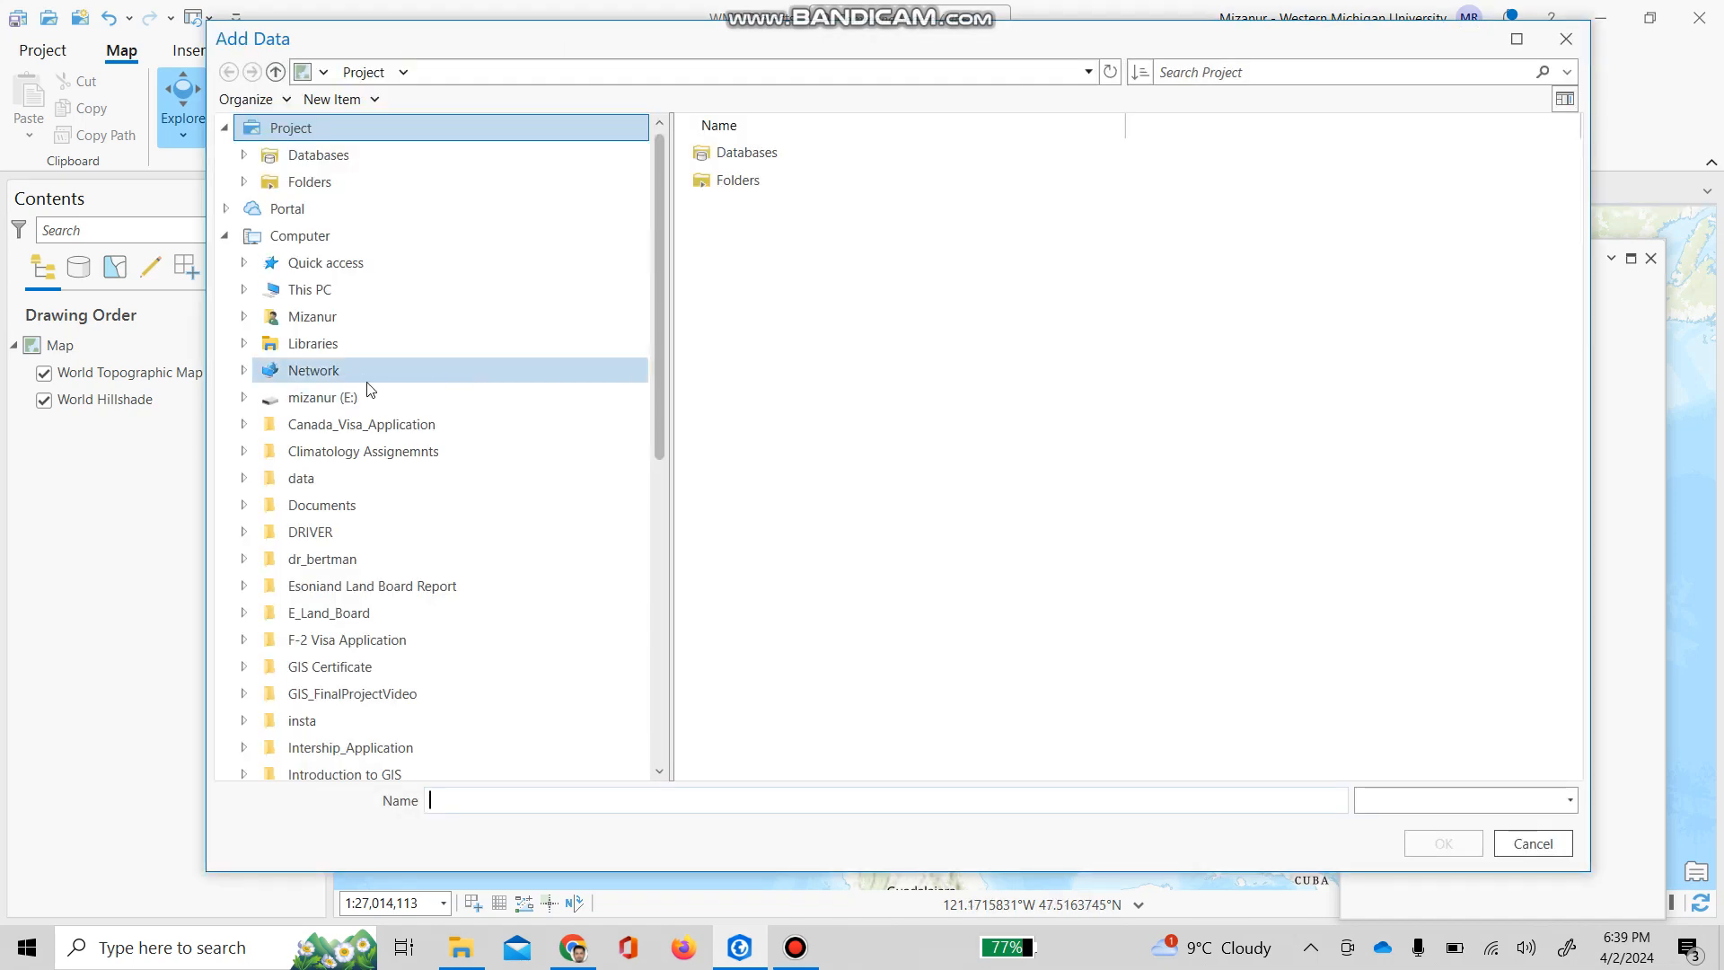
click(391, 478)
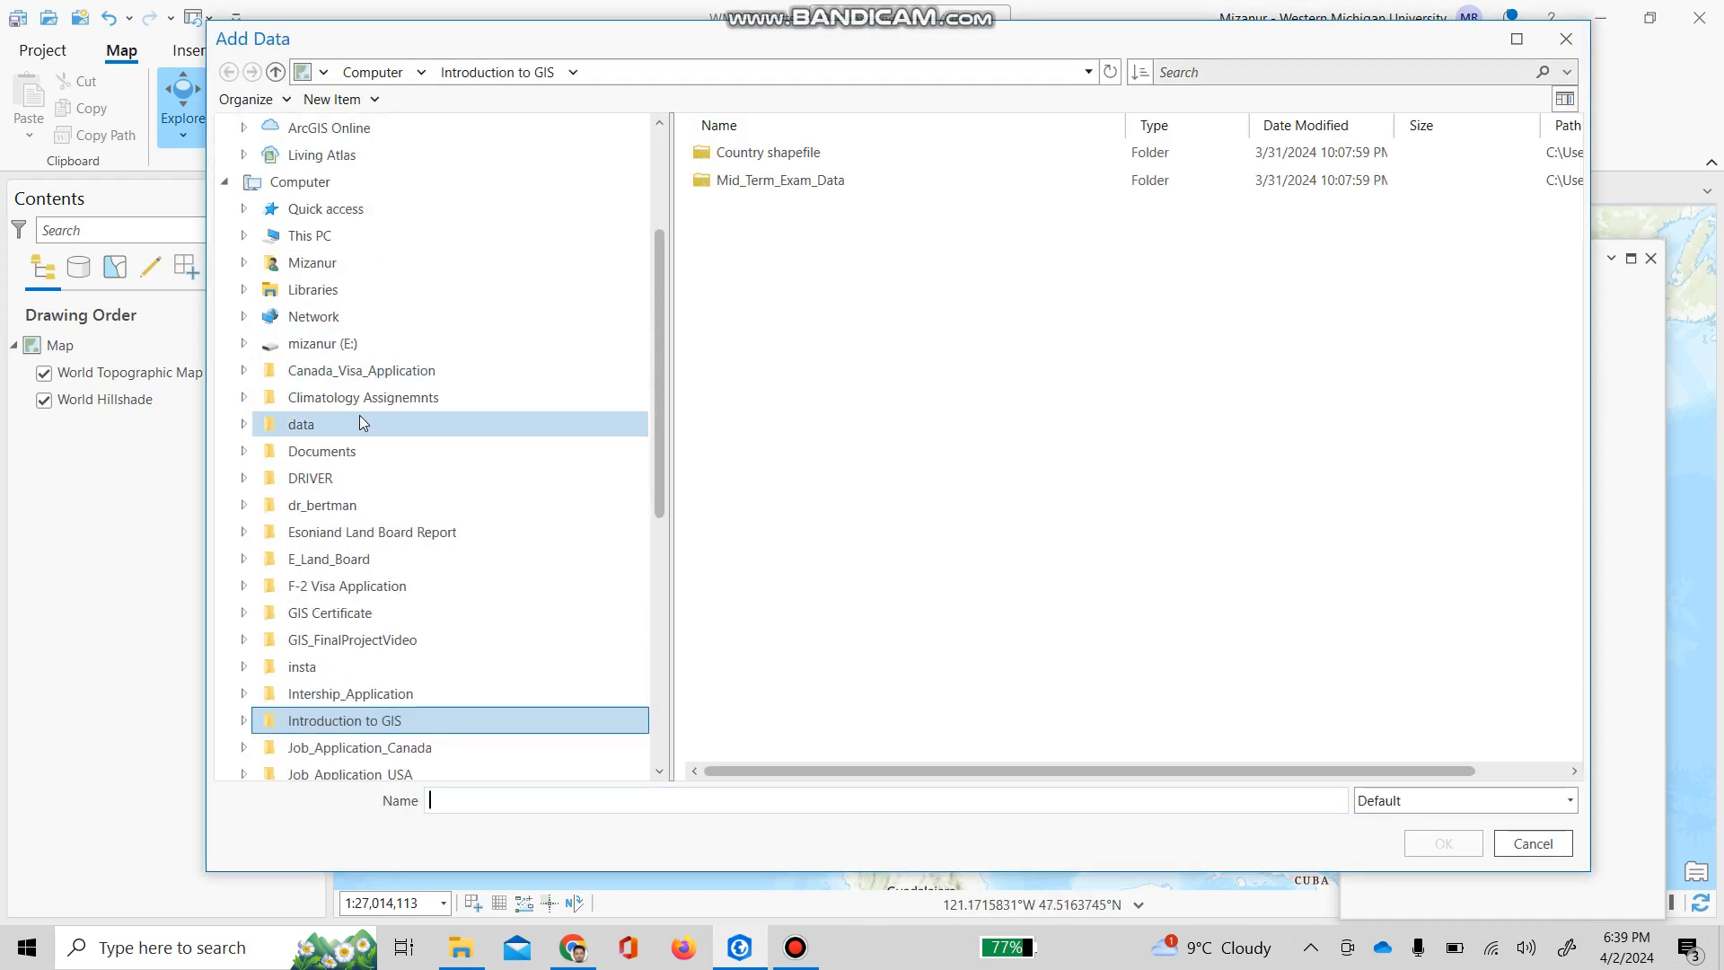
scroll(377, 373, down, 2)
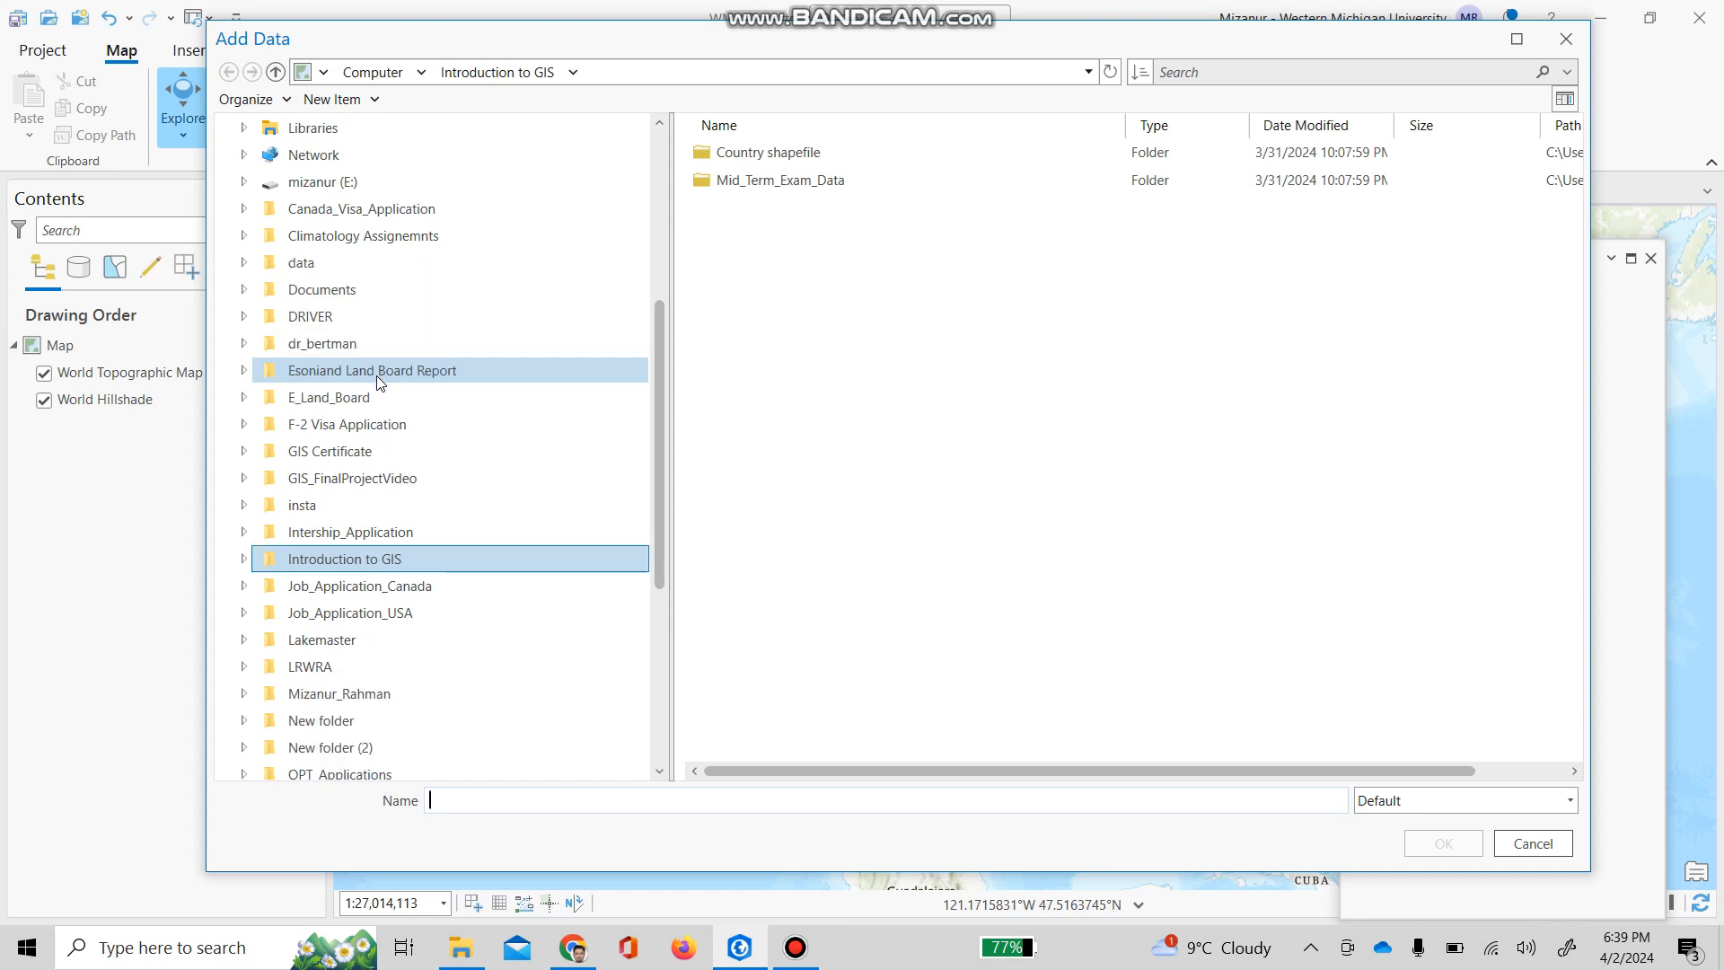
scroll(377, 381, down, 1)
click(373, 640)
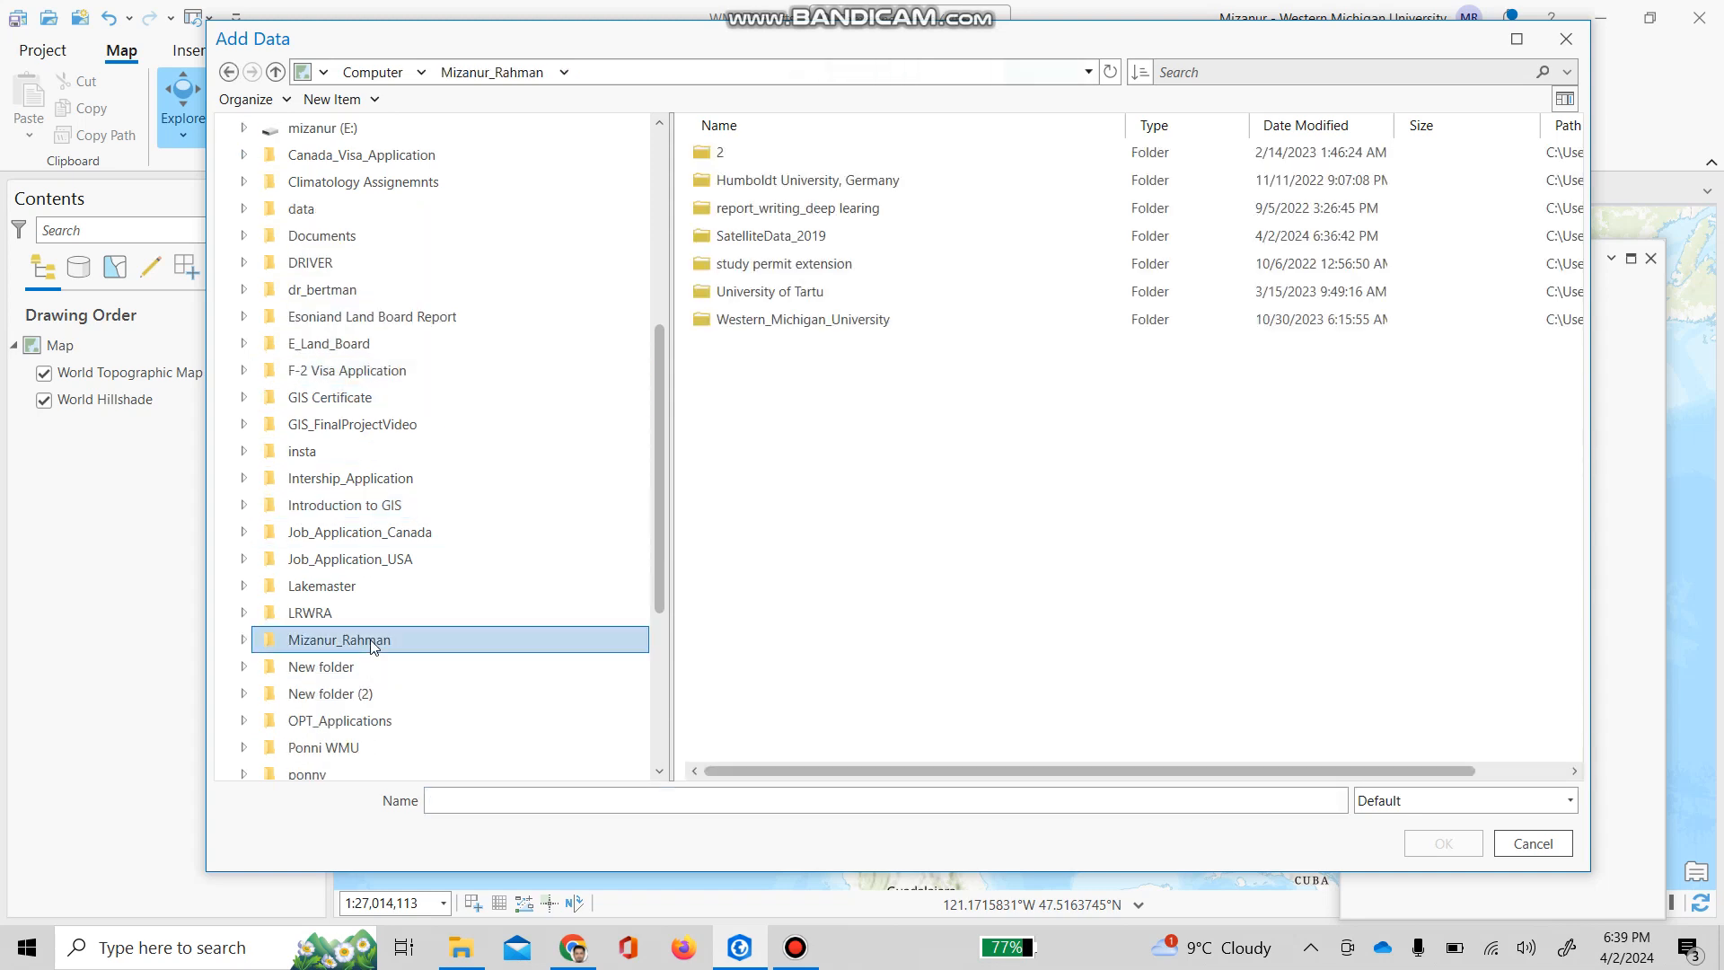
click(801, 241)
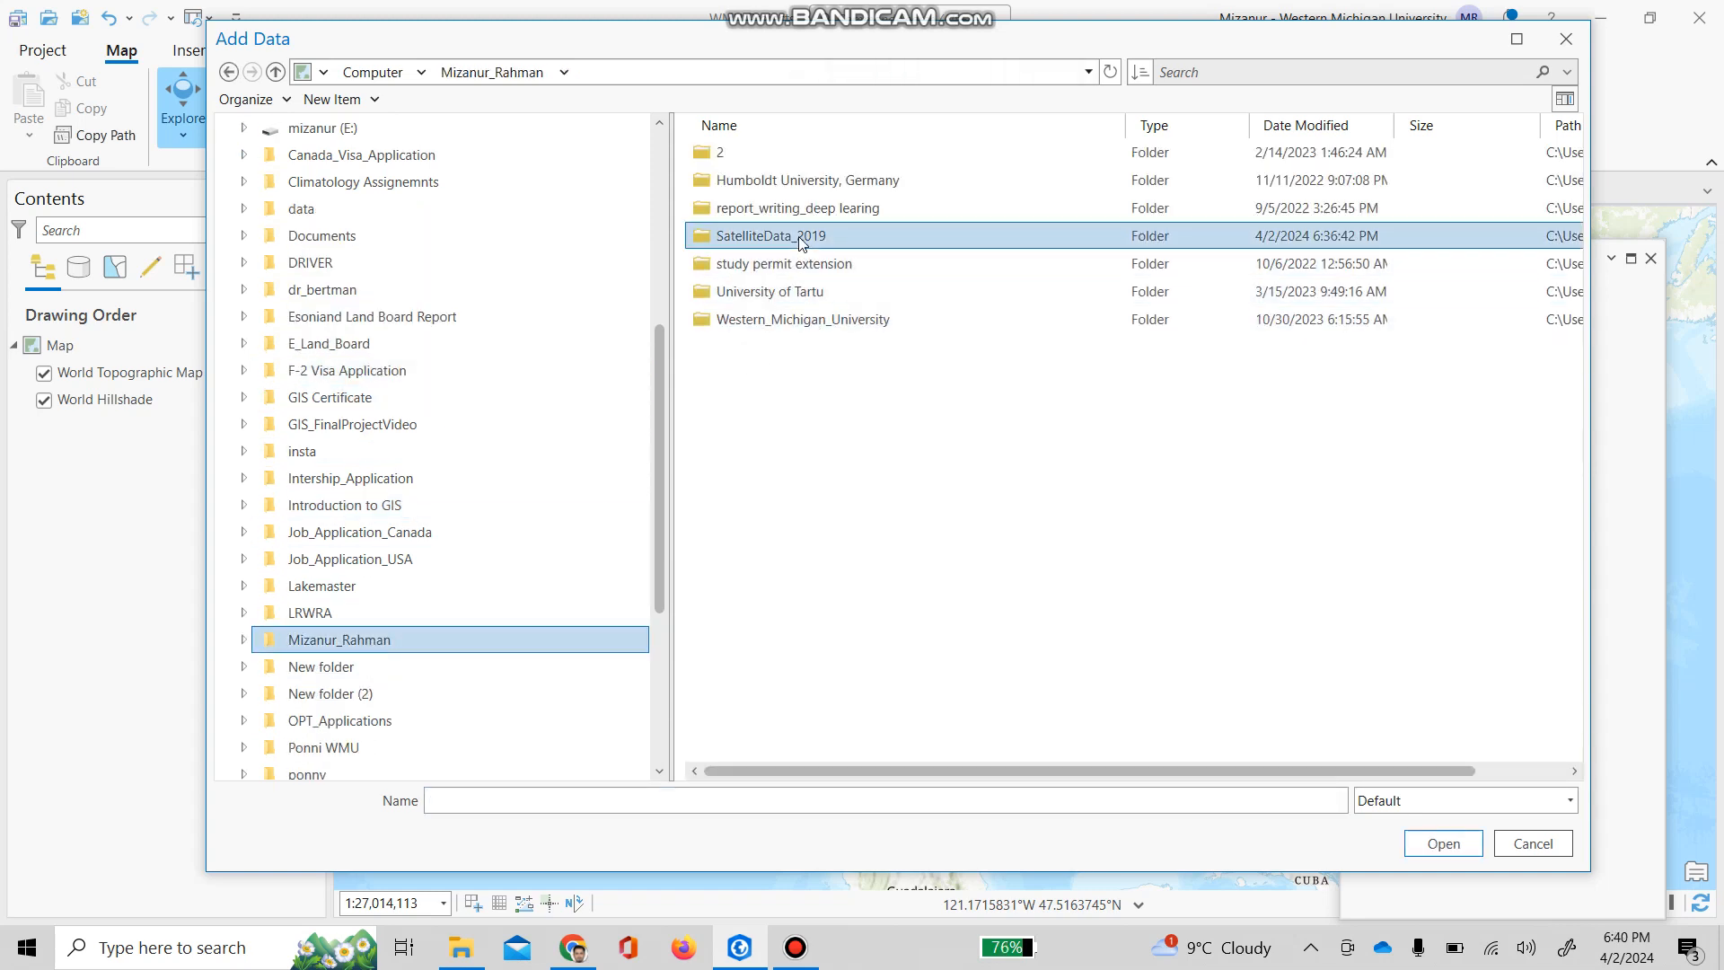
double_click(801, 237)
drag(1326, 58, 1218, 56)
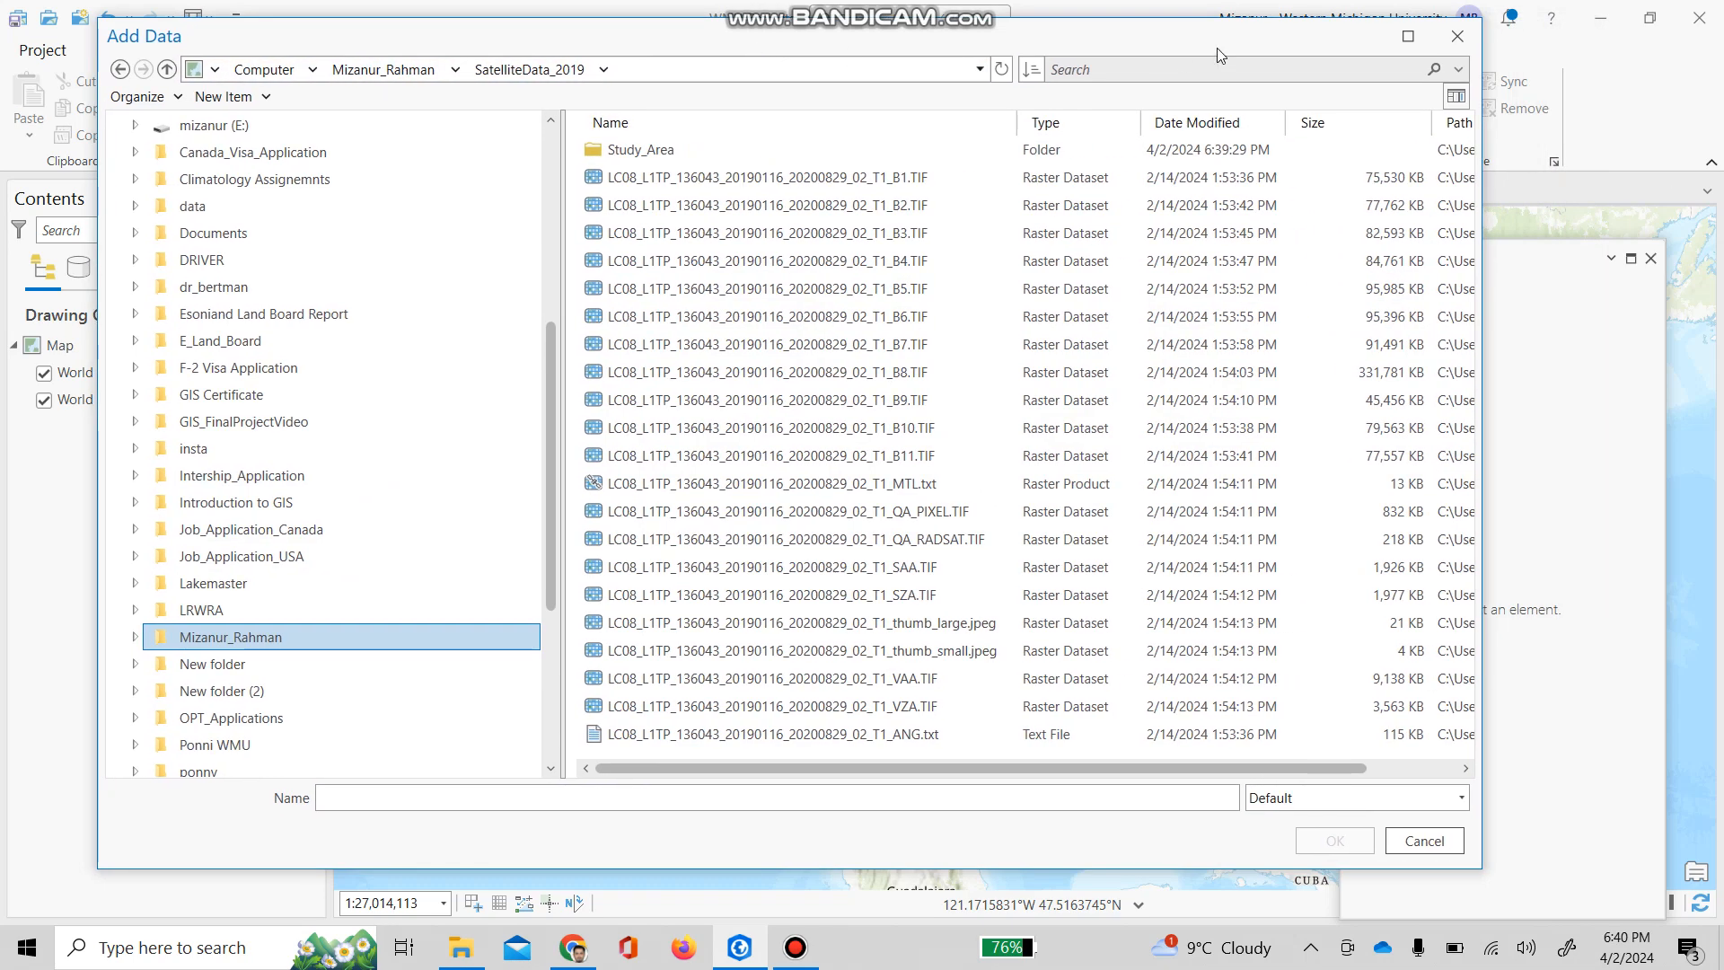
click(1408, 36)
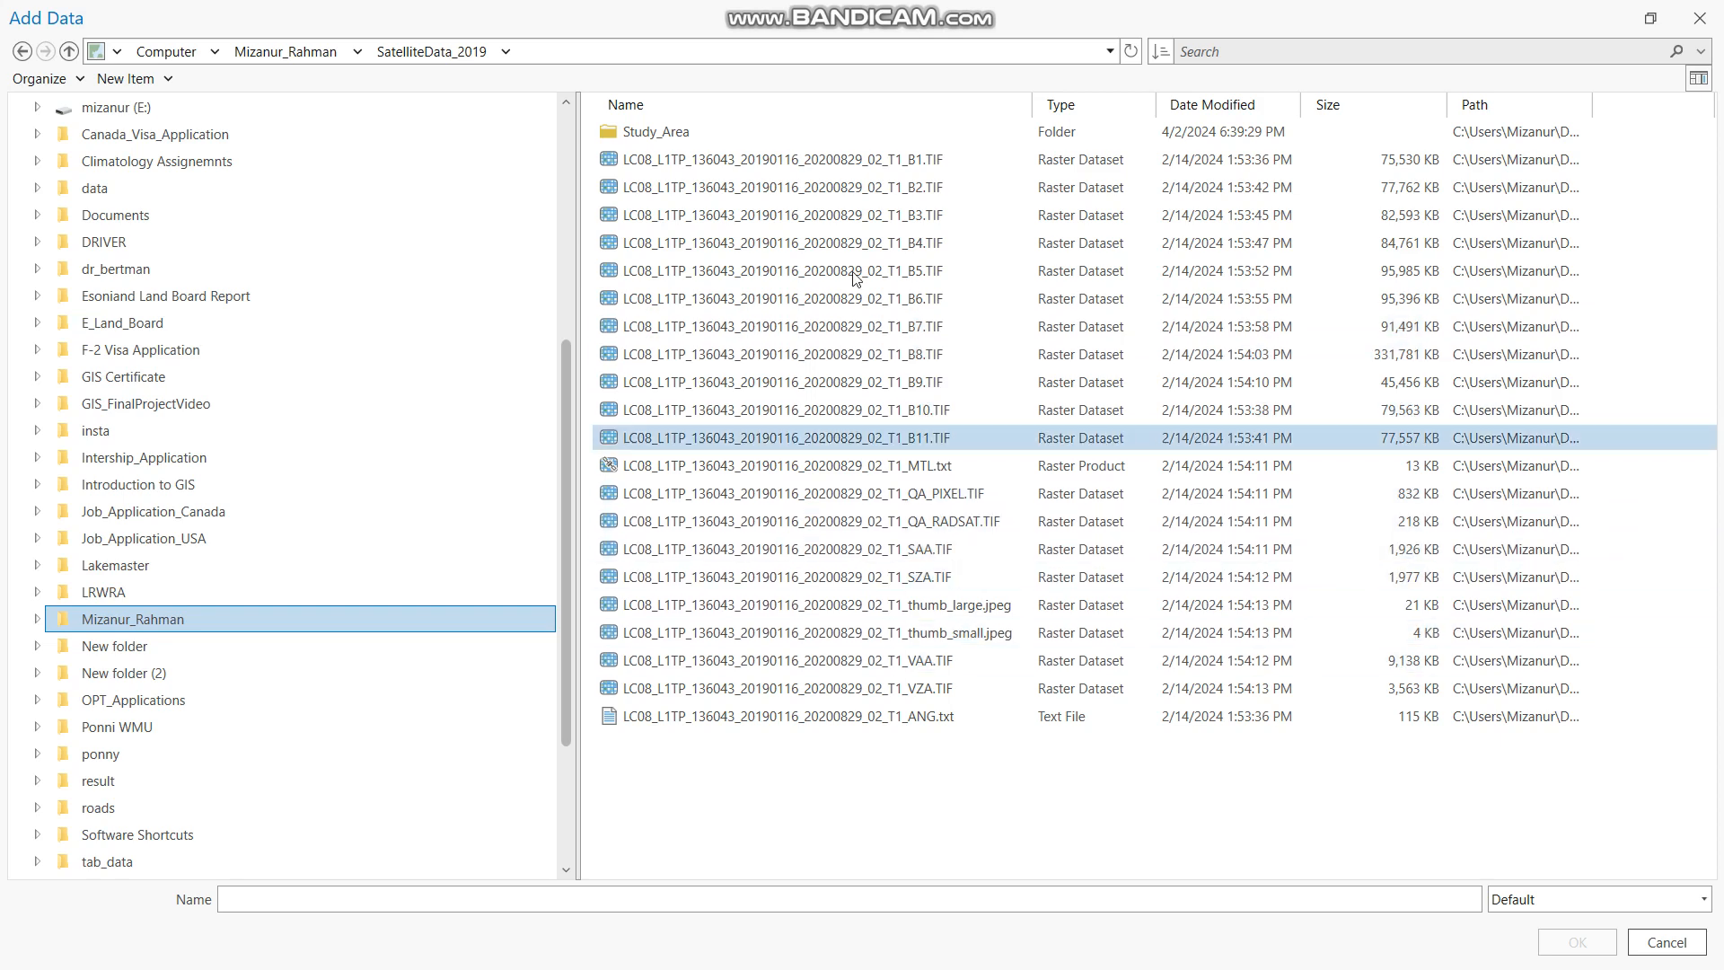
Add the Landsat band rasters B1.TIF through B7.TIF to the map, calculating statistics and always using this choice for the remaining bands.
click(841, 164)
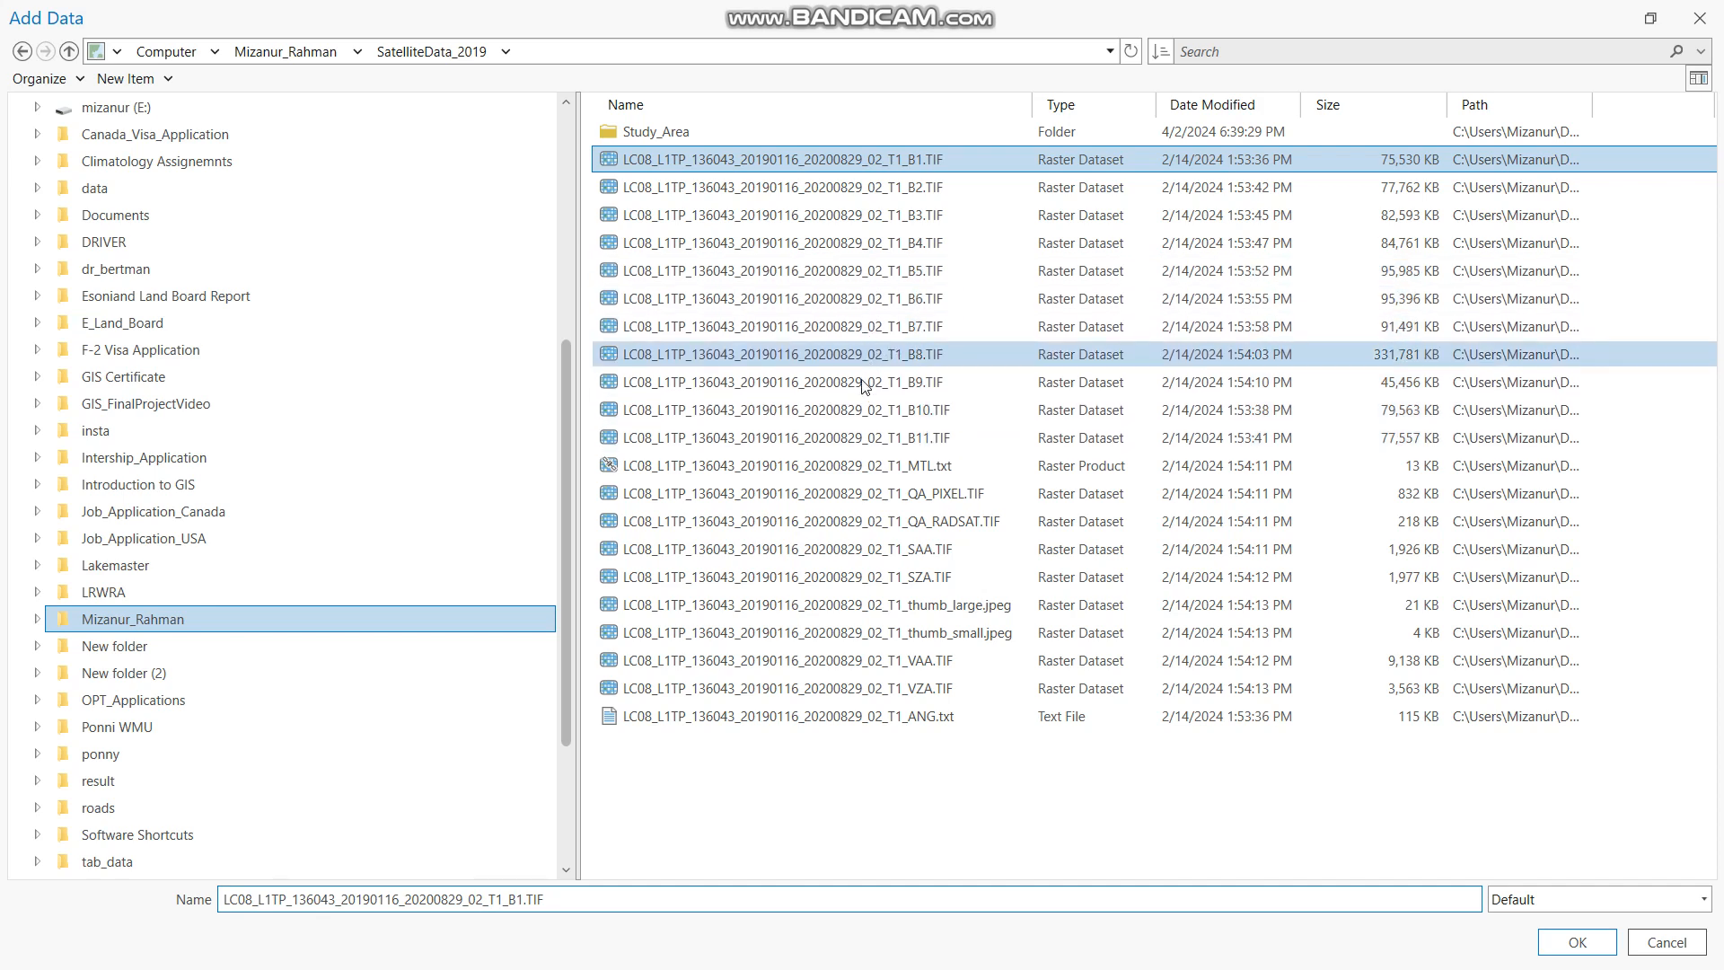
shift+click(859, 330)
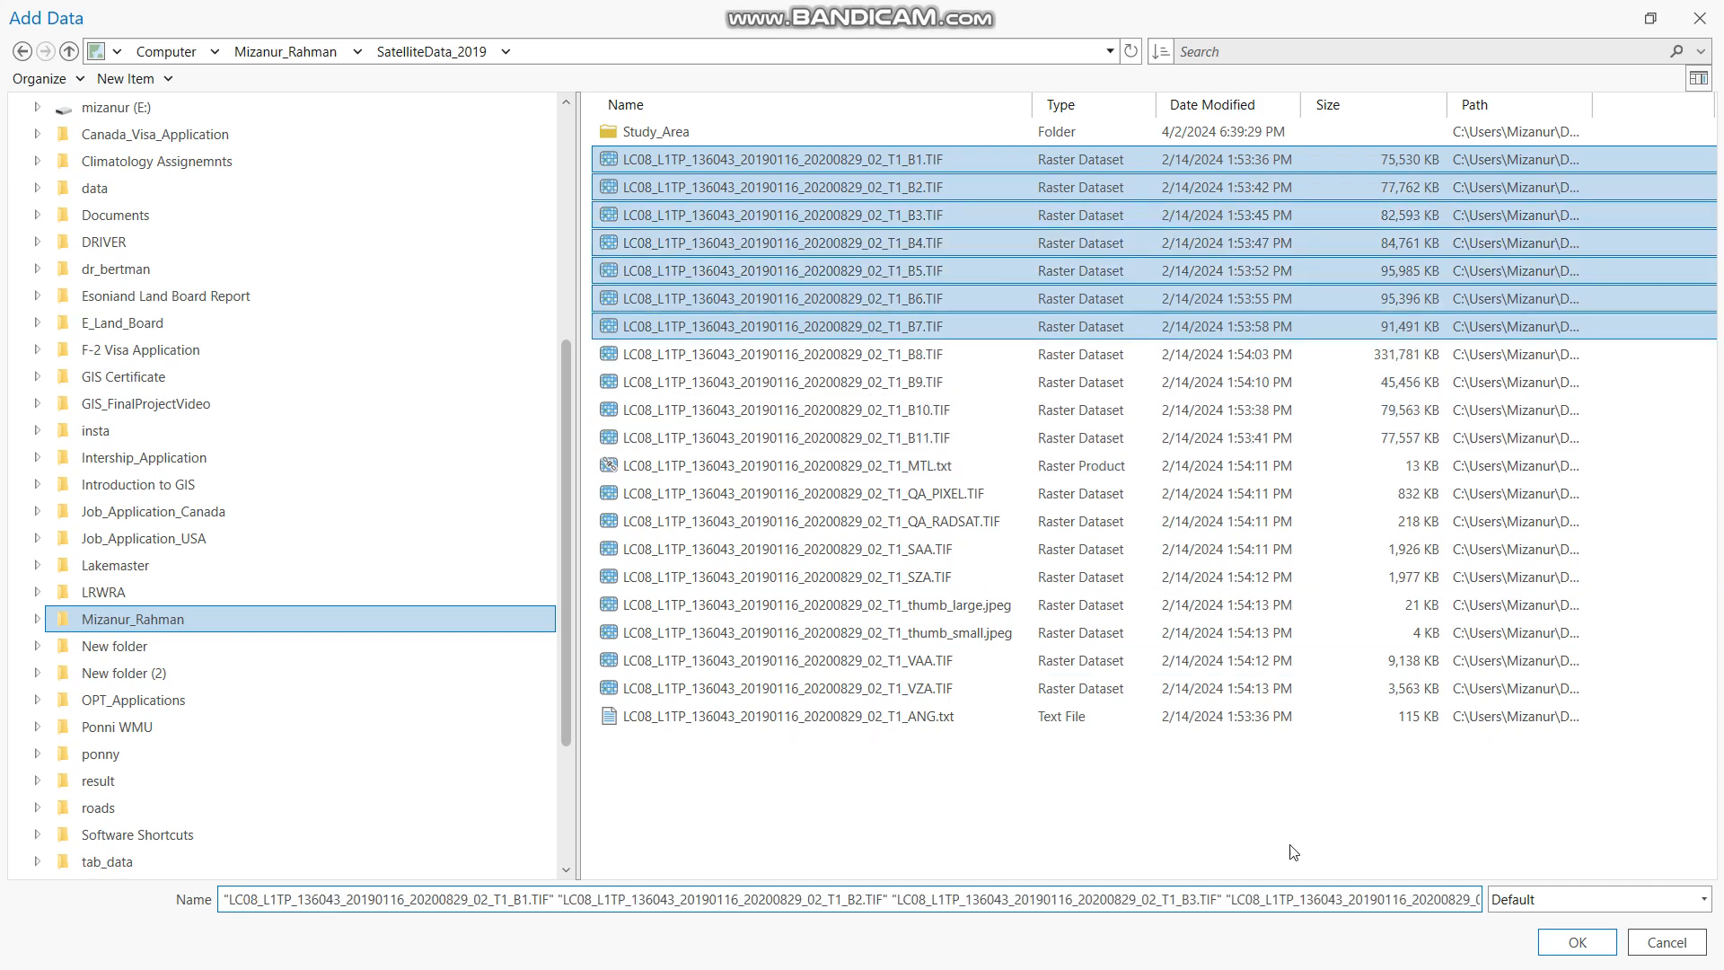
click(1567, 945)
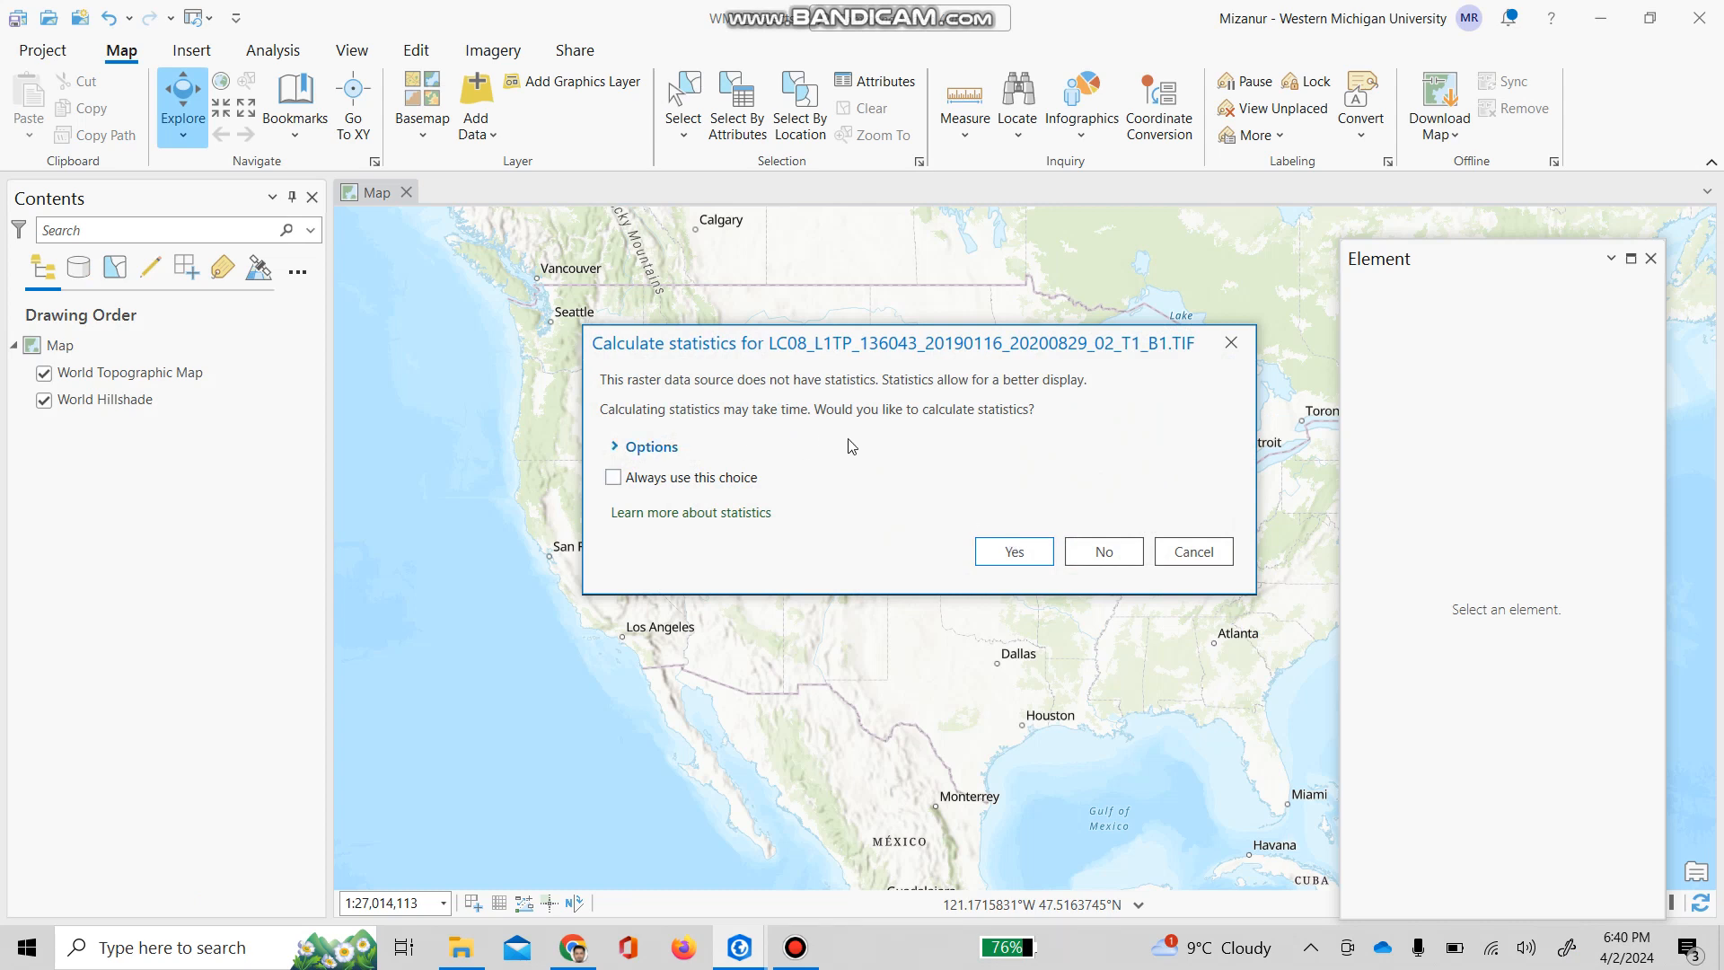
click(1014, 552)
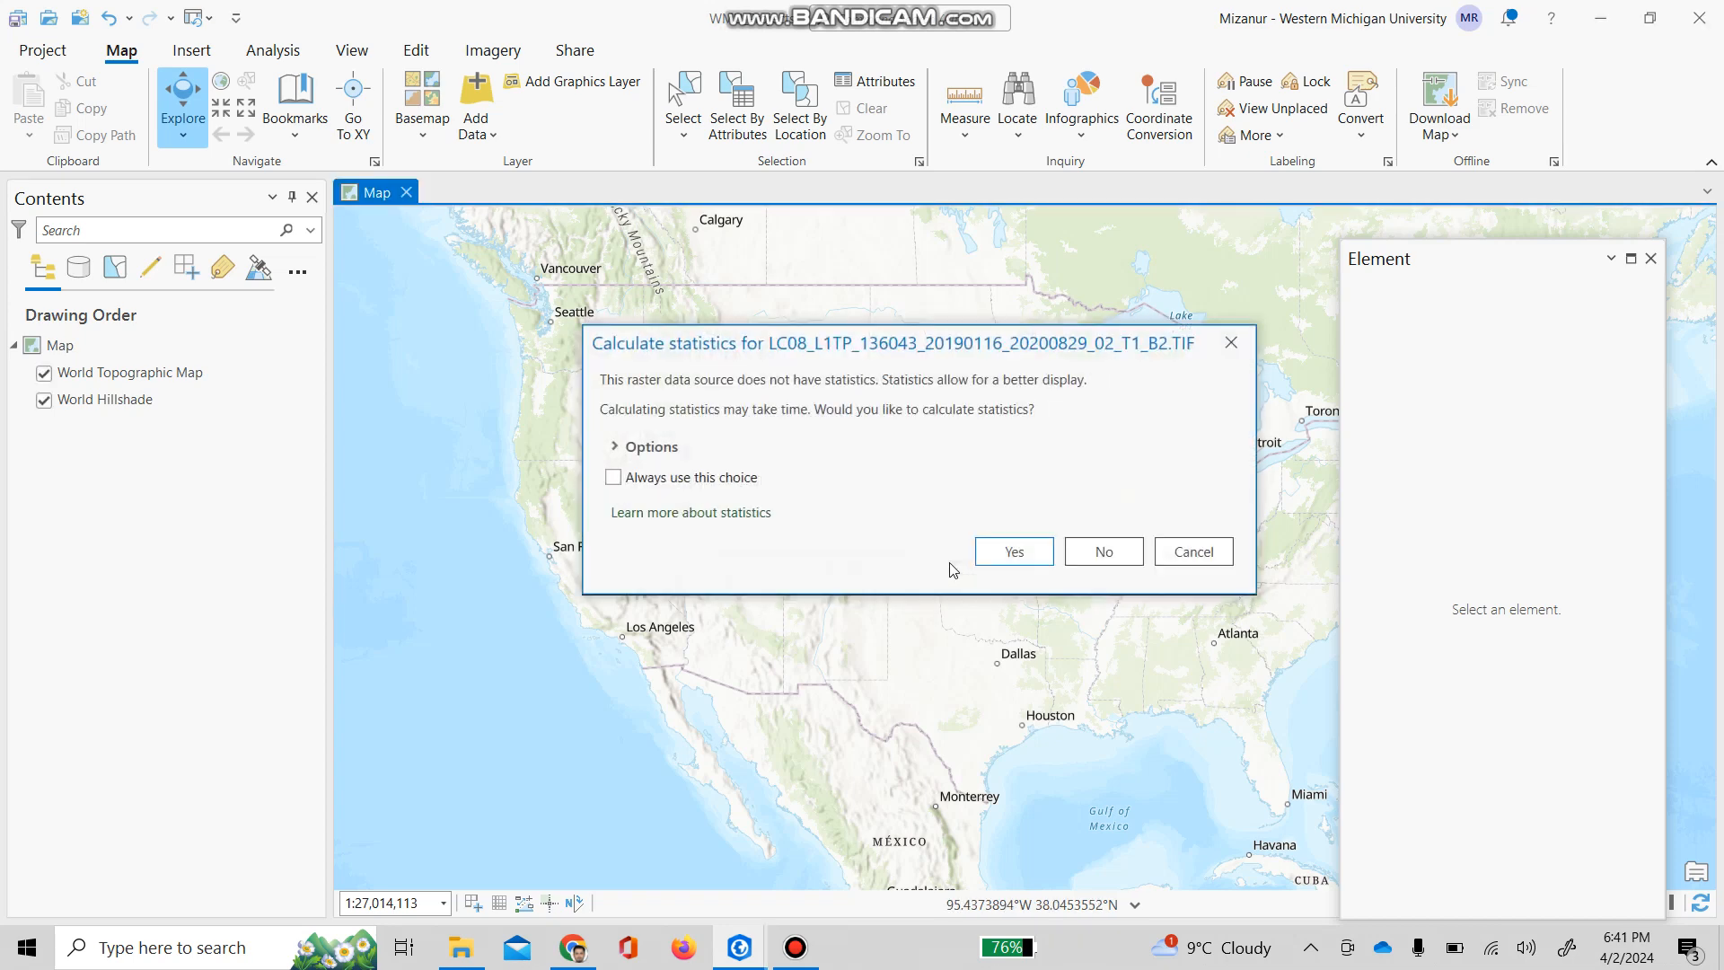
click(1007, 553)
click(614, 478)
click(1002, 551)
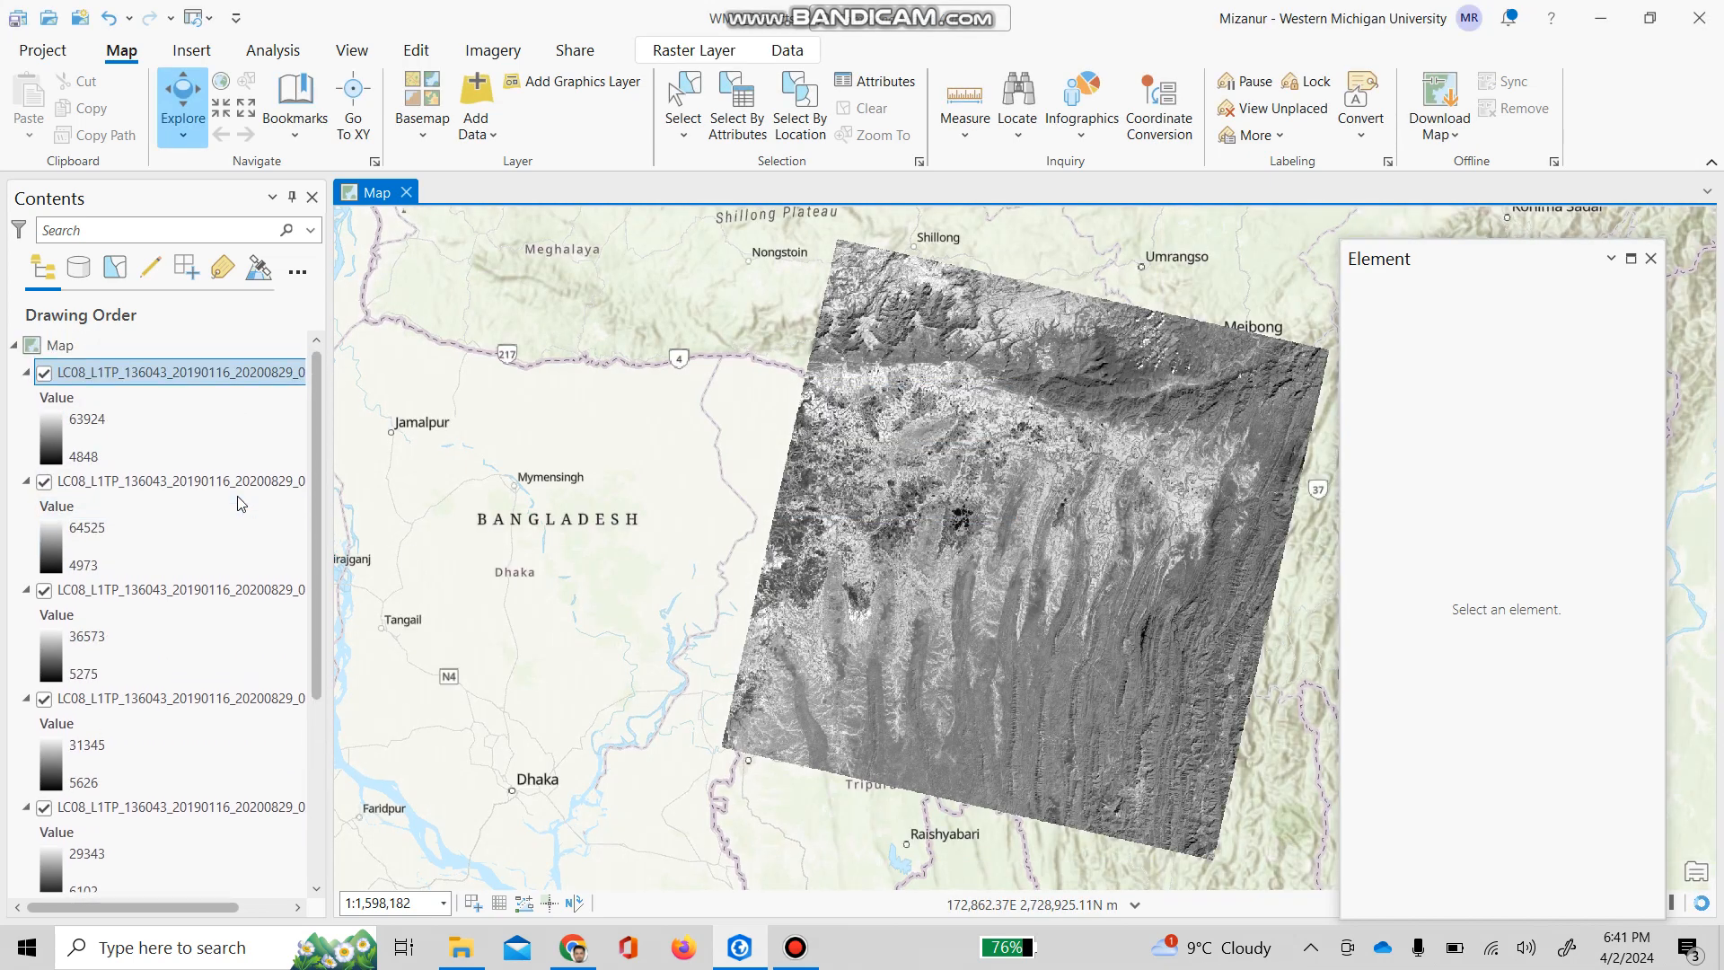
Add the moulvibazar_sadar.shp shapefile from the Study_Area folder inside SatelliteData_2019 to the map.
drag(952, 508, 754, 525)
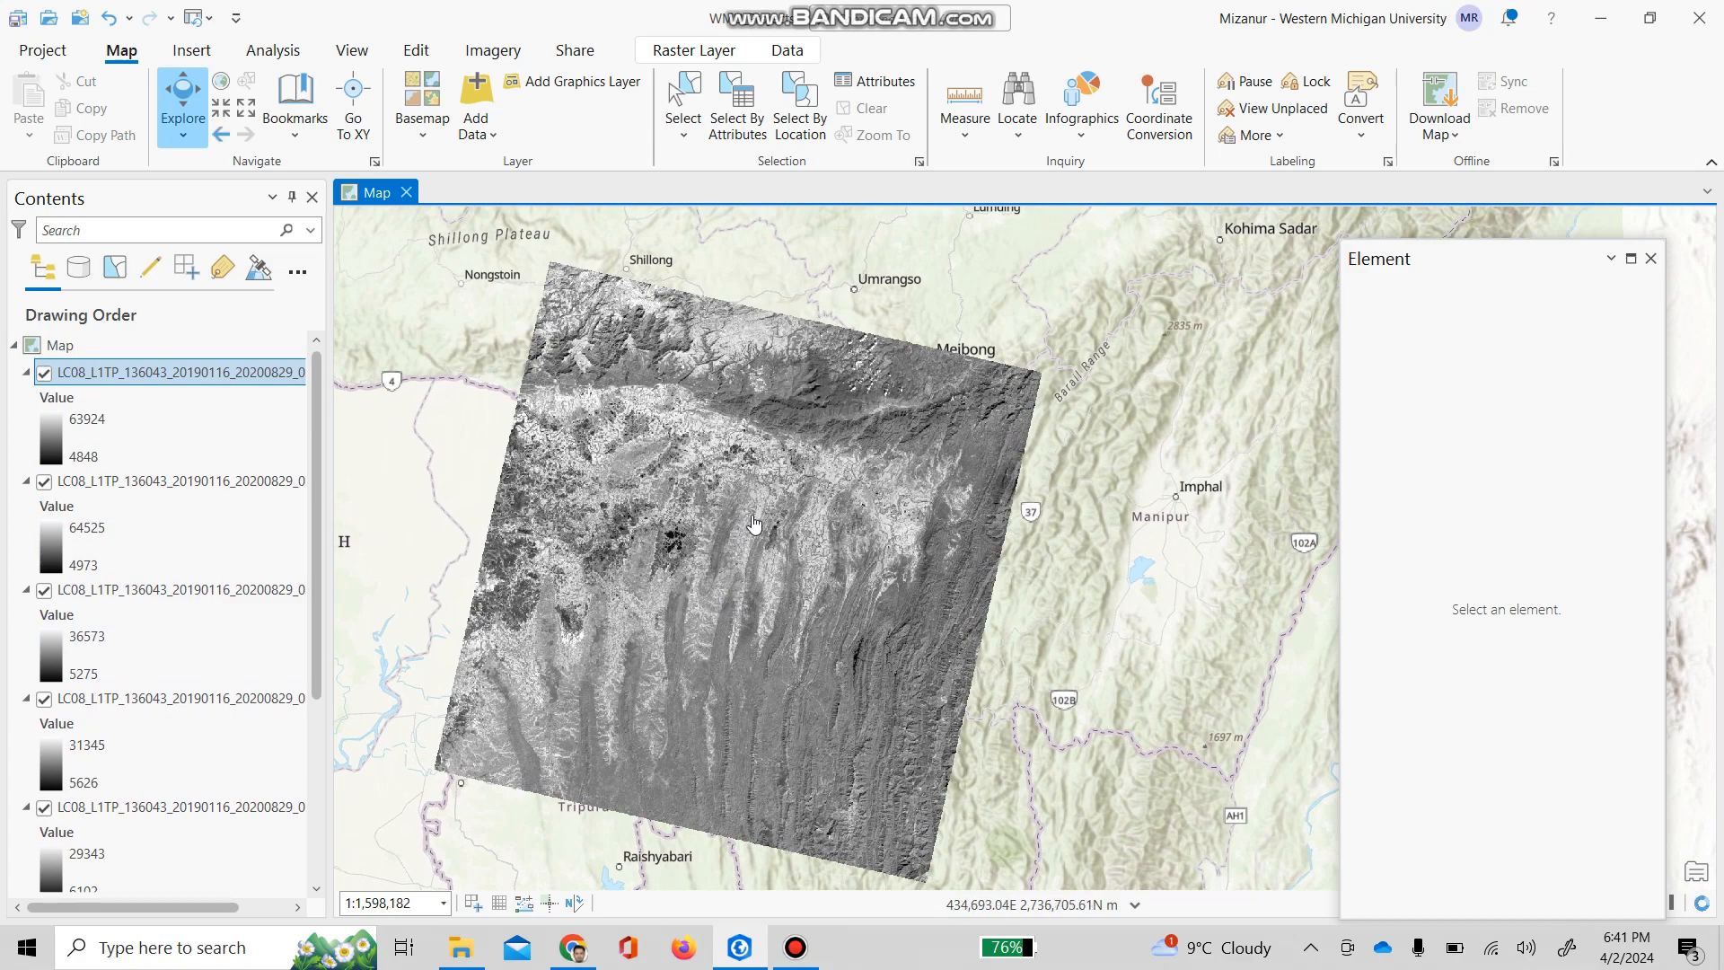
scroll(754, 525, down, 2)
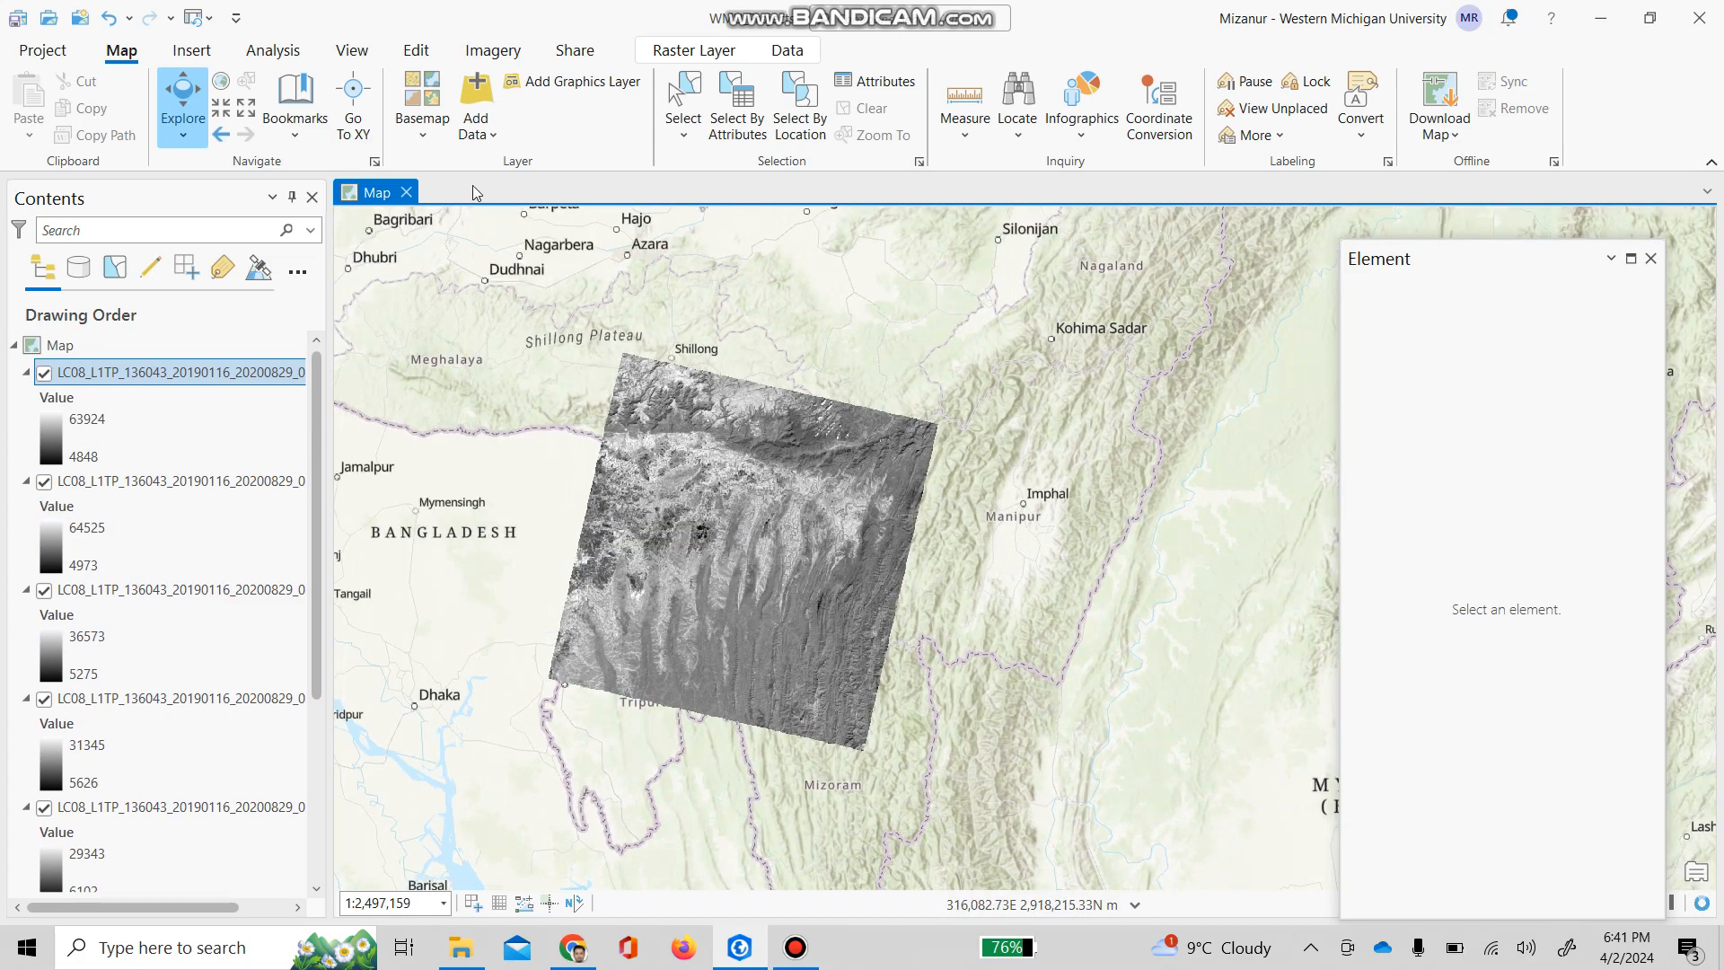
click(477, 130)
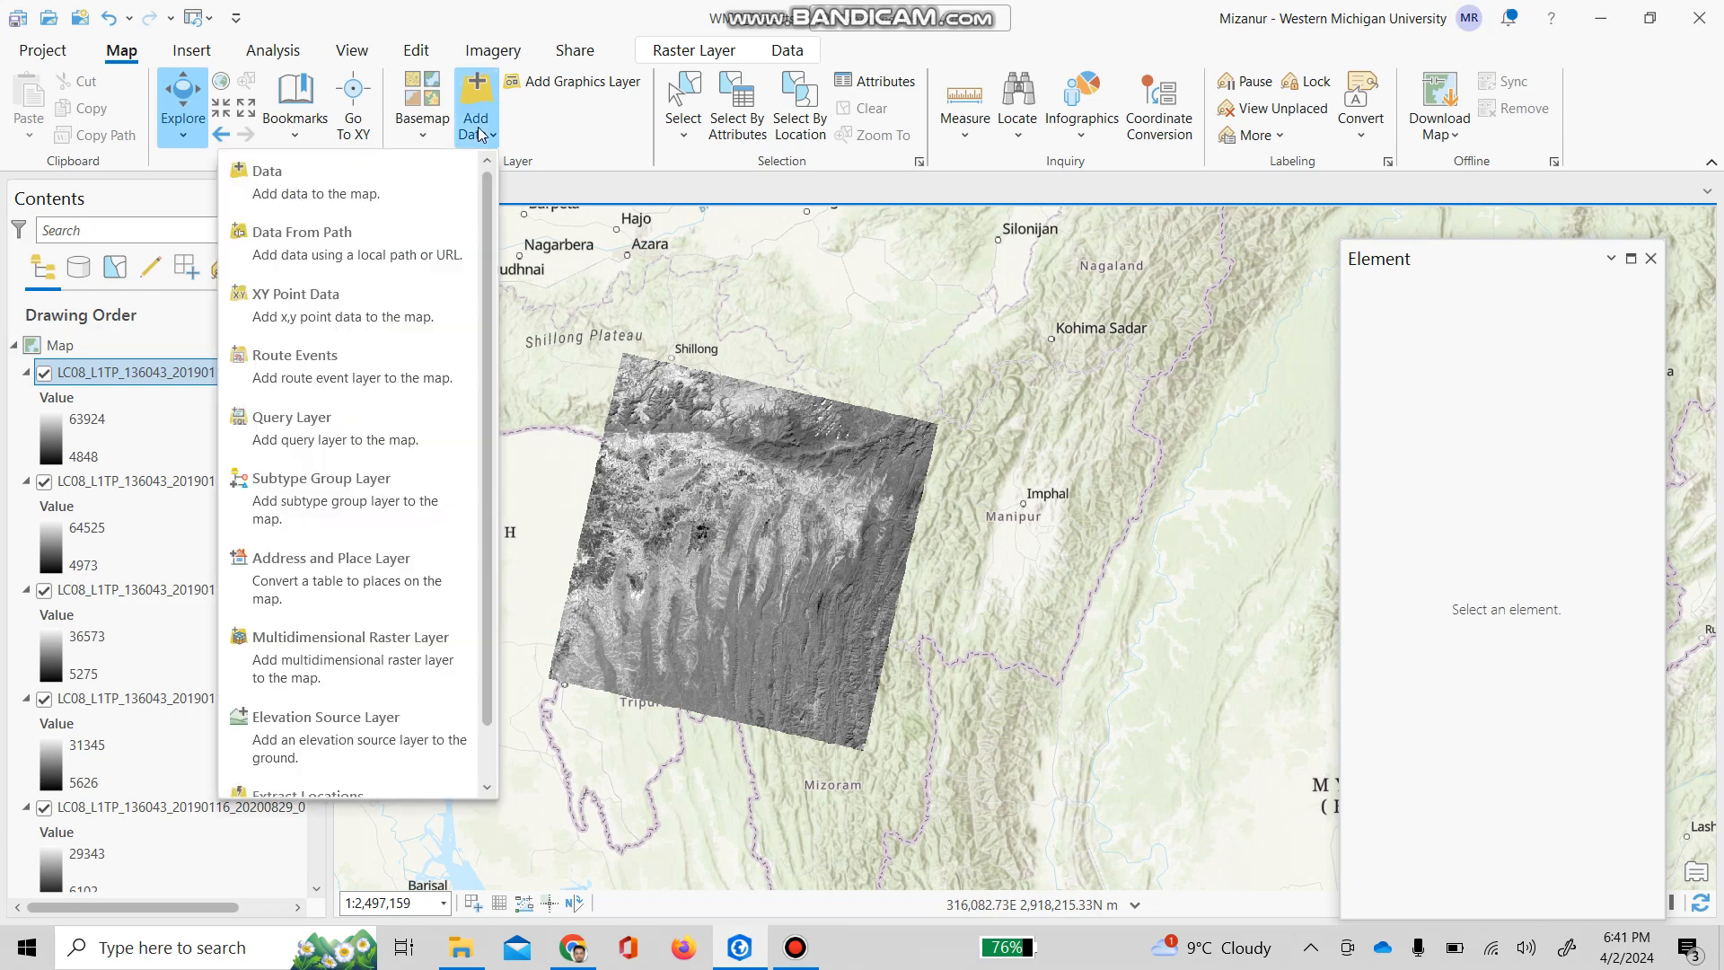
click(400, 195)
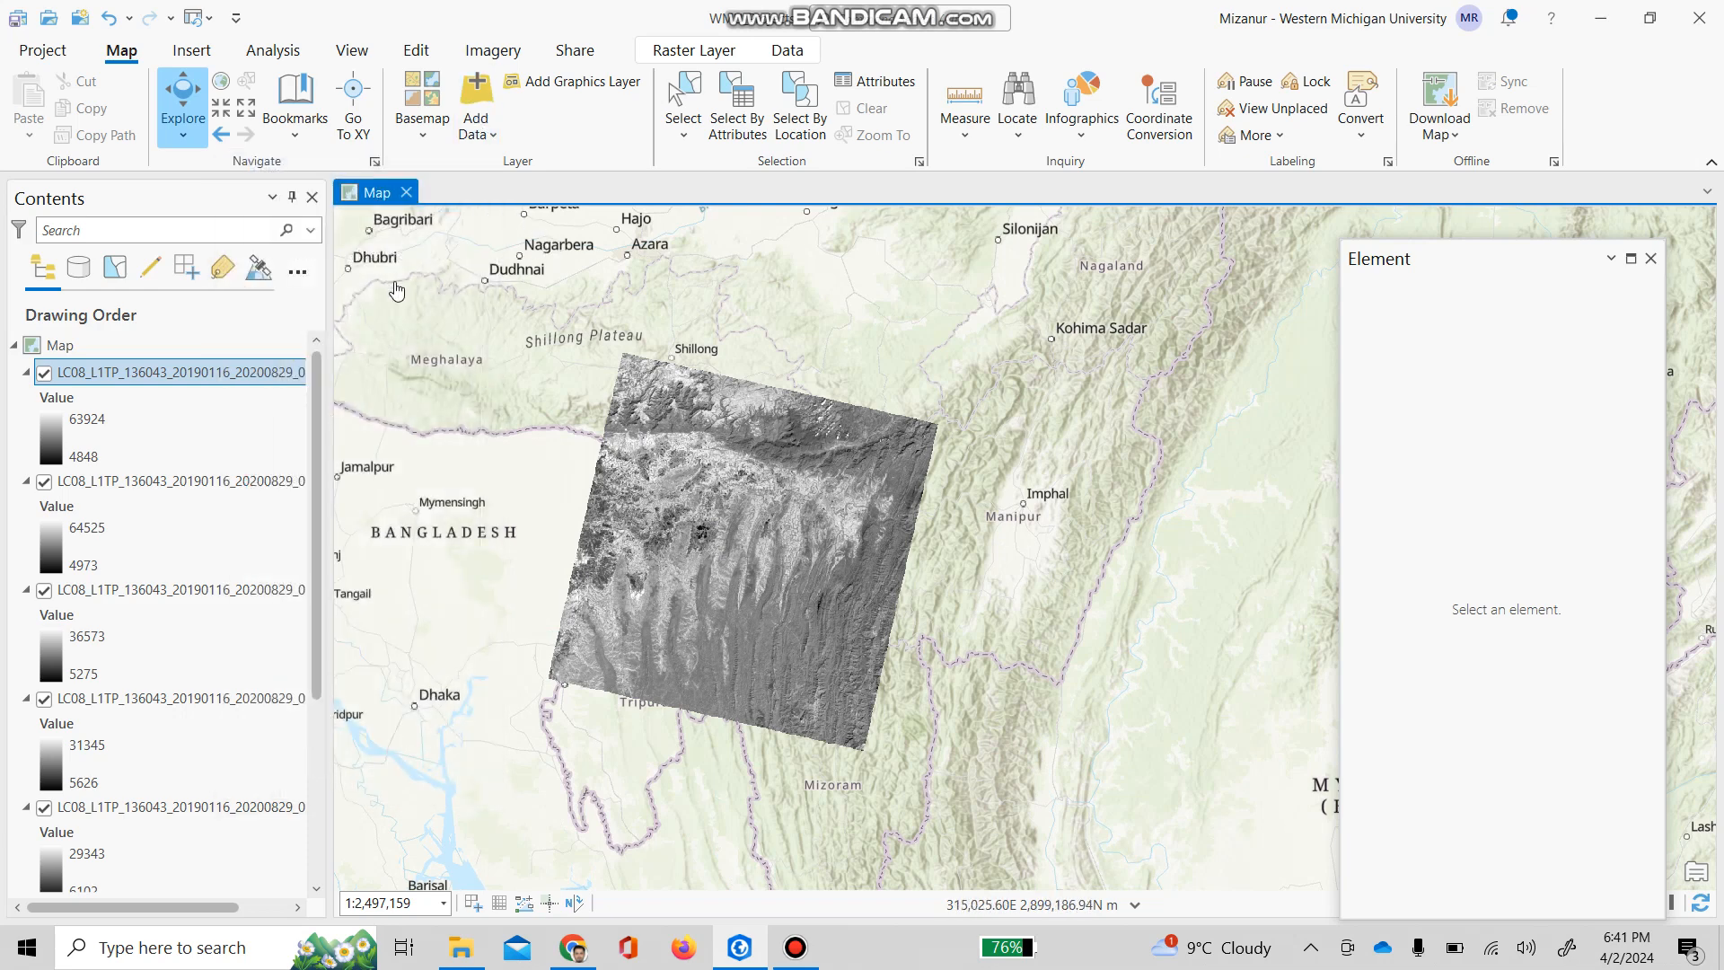
click(483, 124)
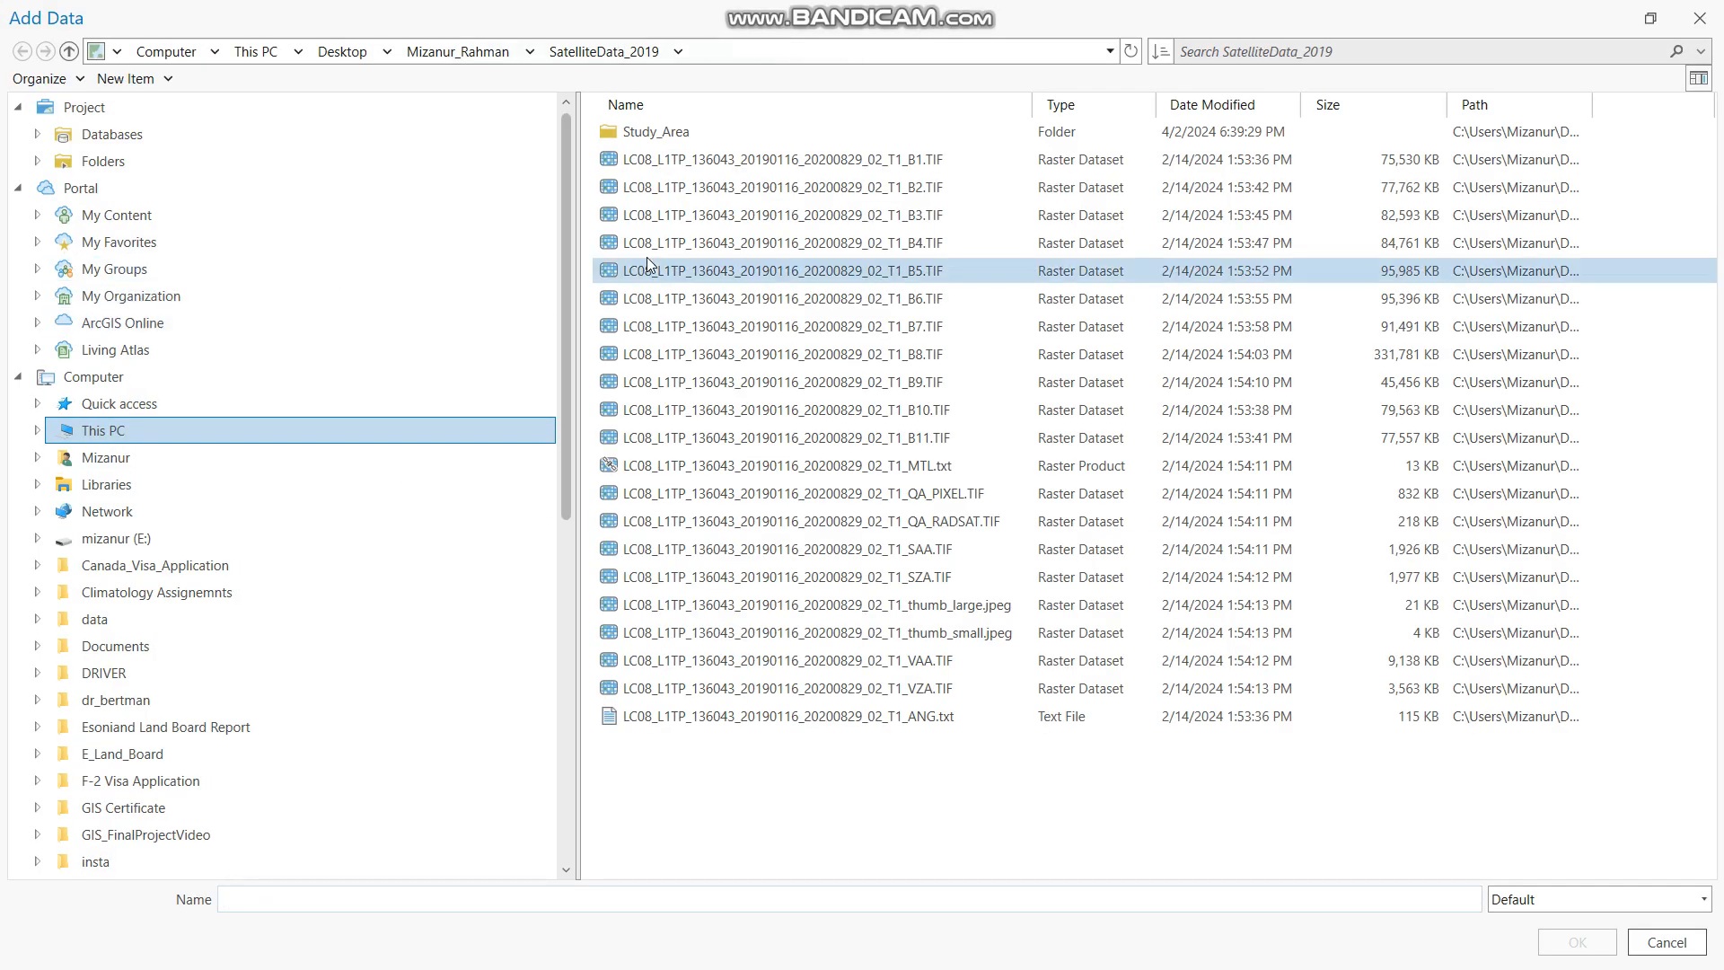
double_click(687, 135)
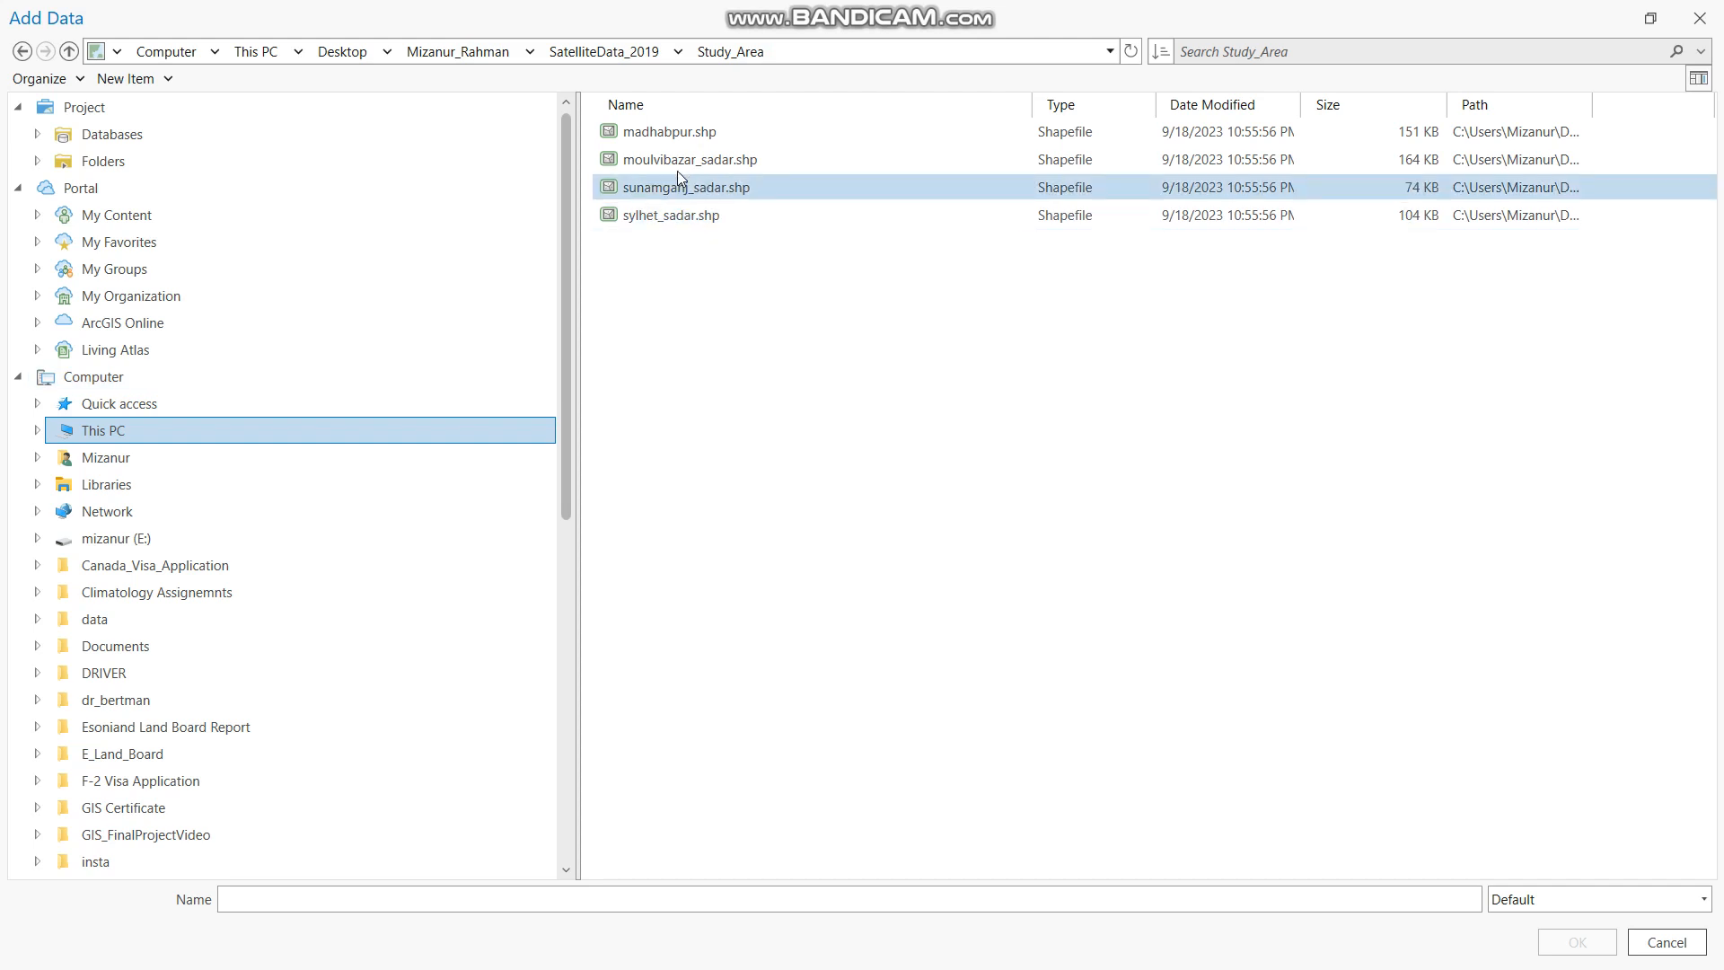
click(726, 167)
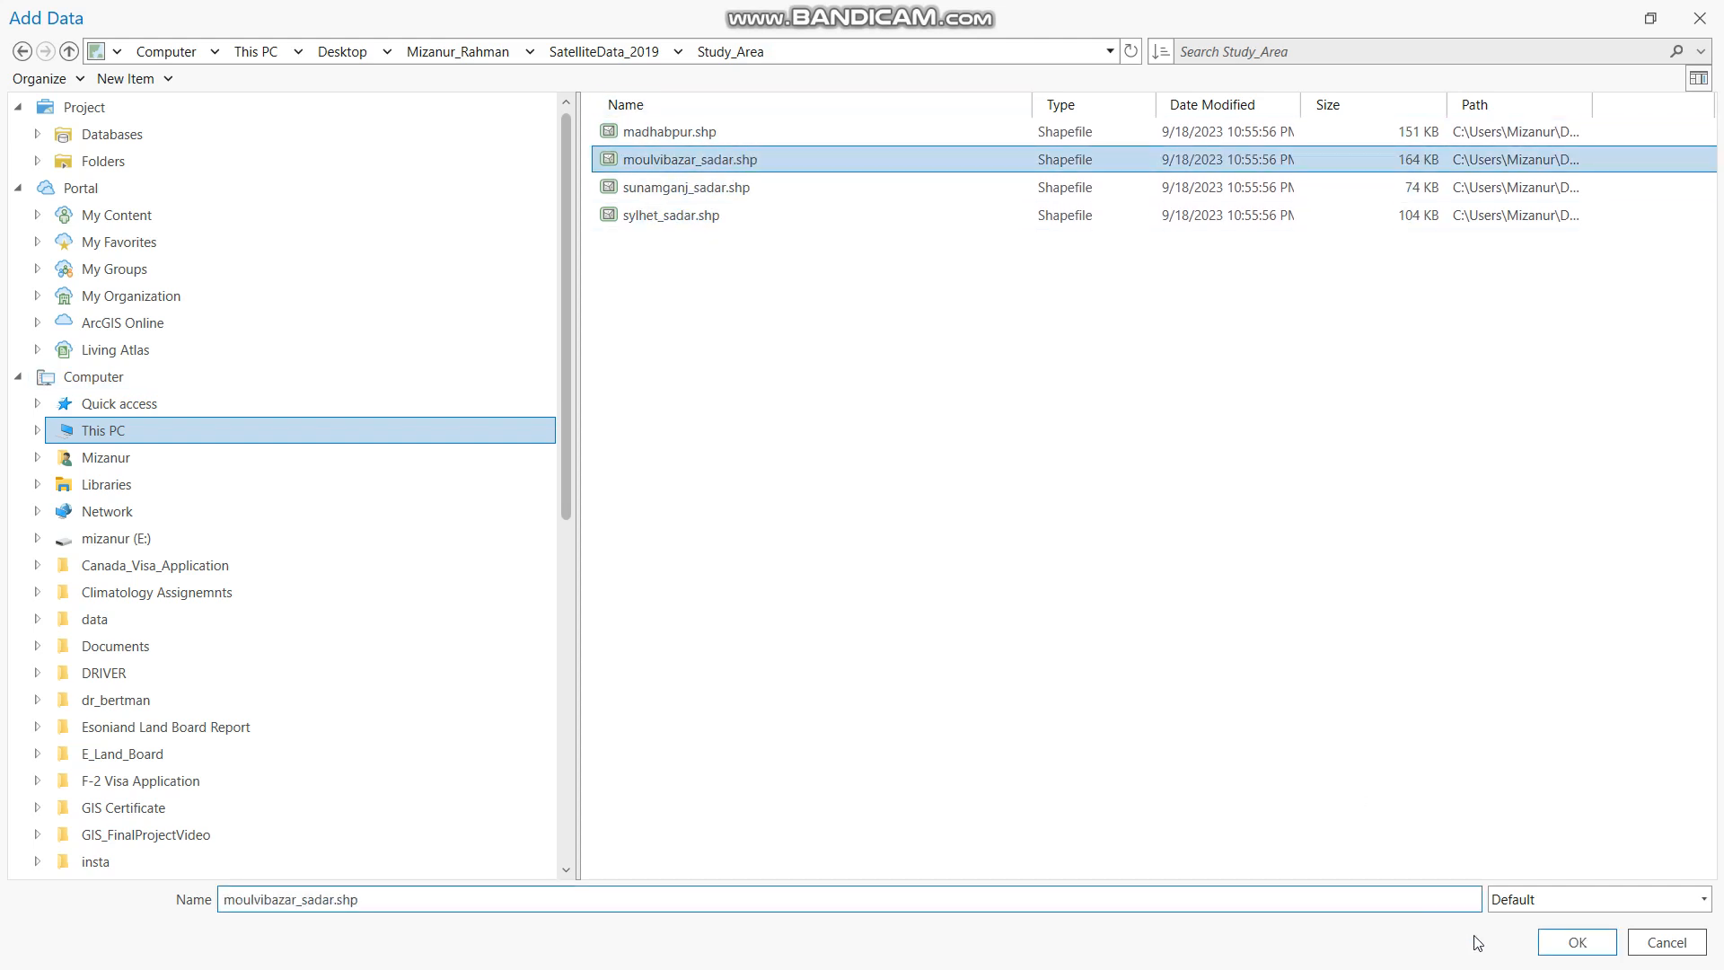
click(1557, 940)
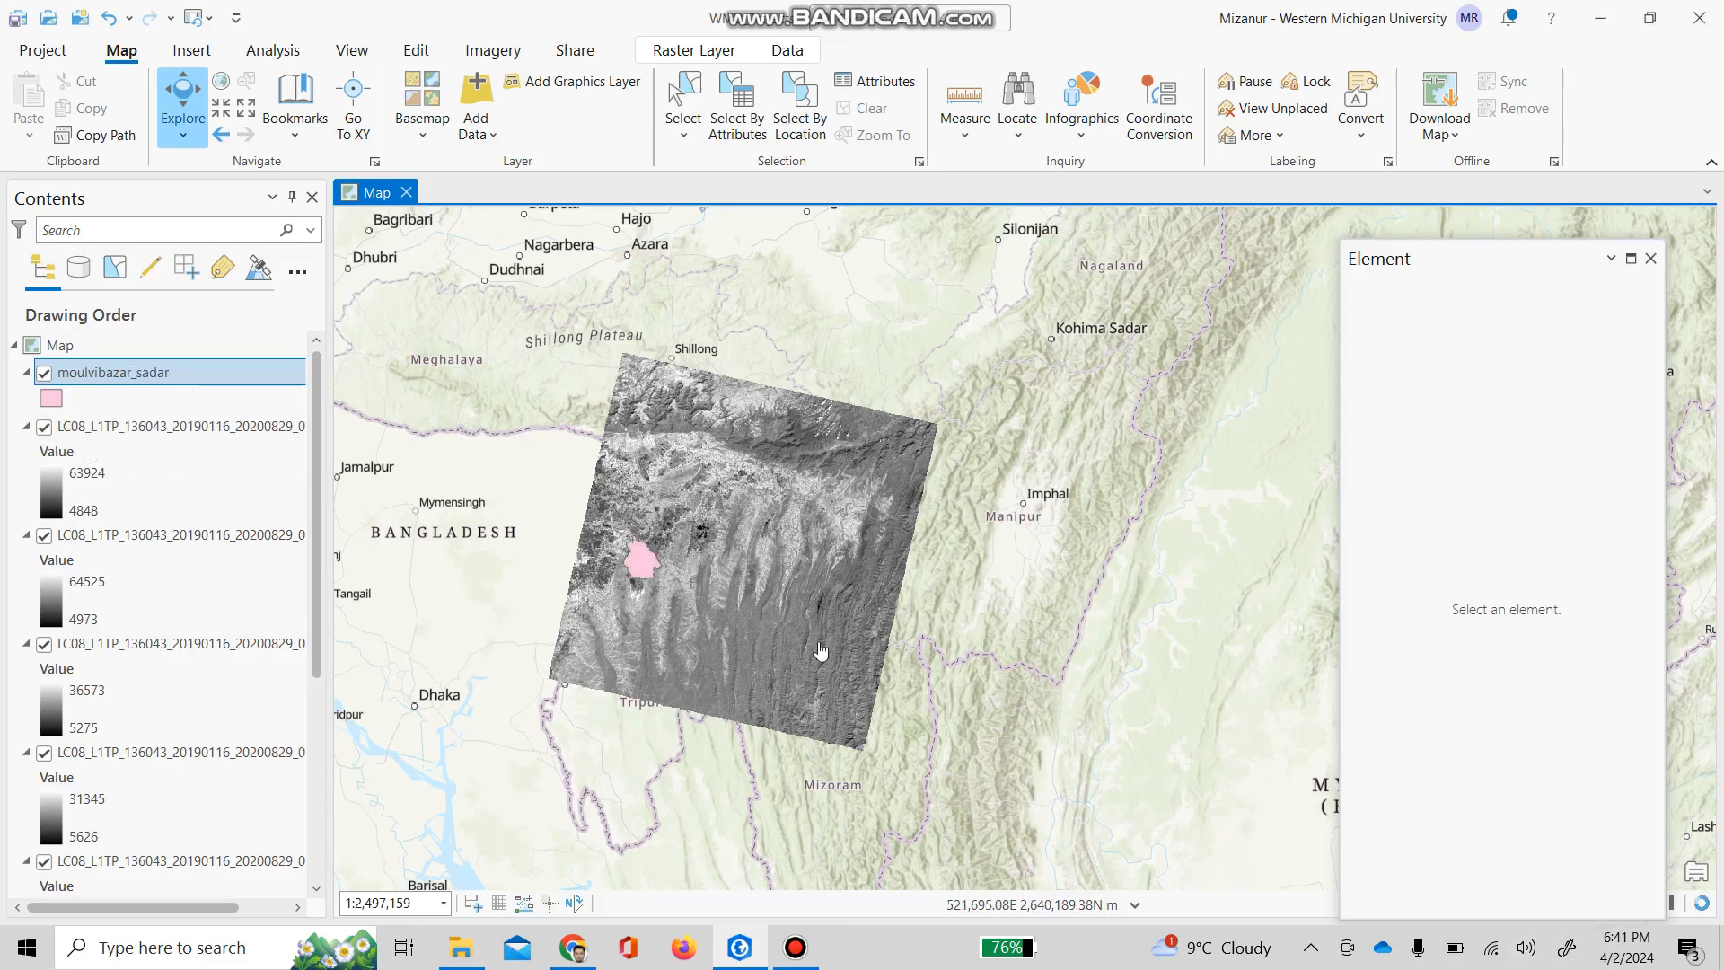
Examine the moulvibazar_sadar study area and its location within the Landsat scene.
scroll(642, 561, up, 4)
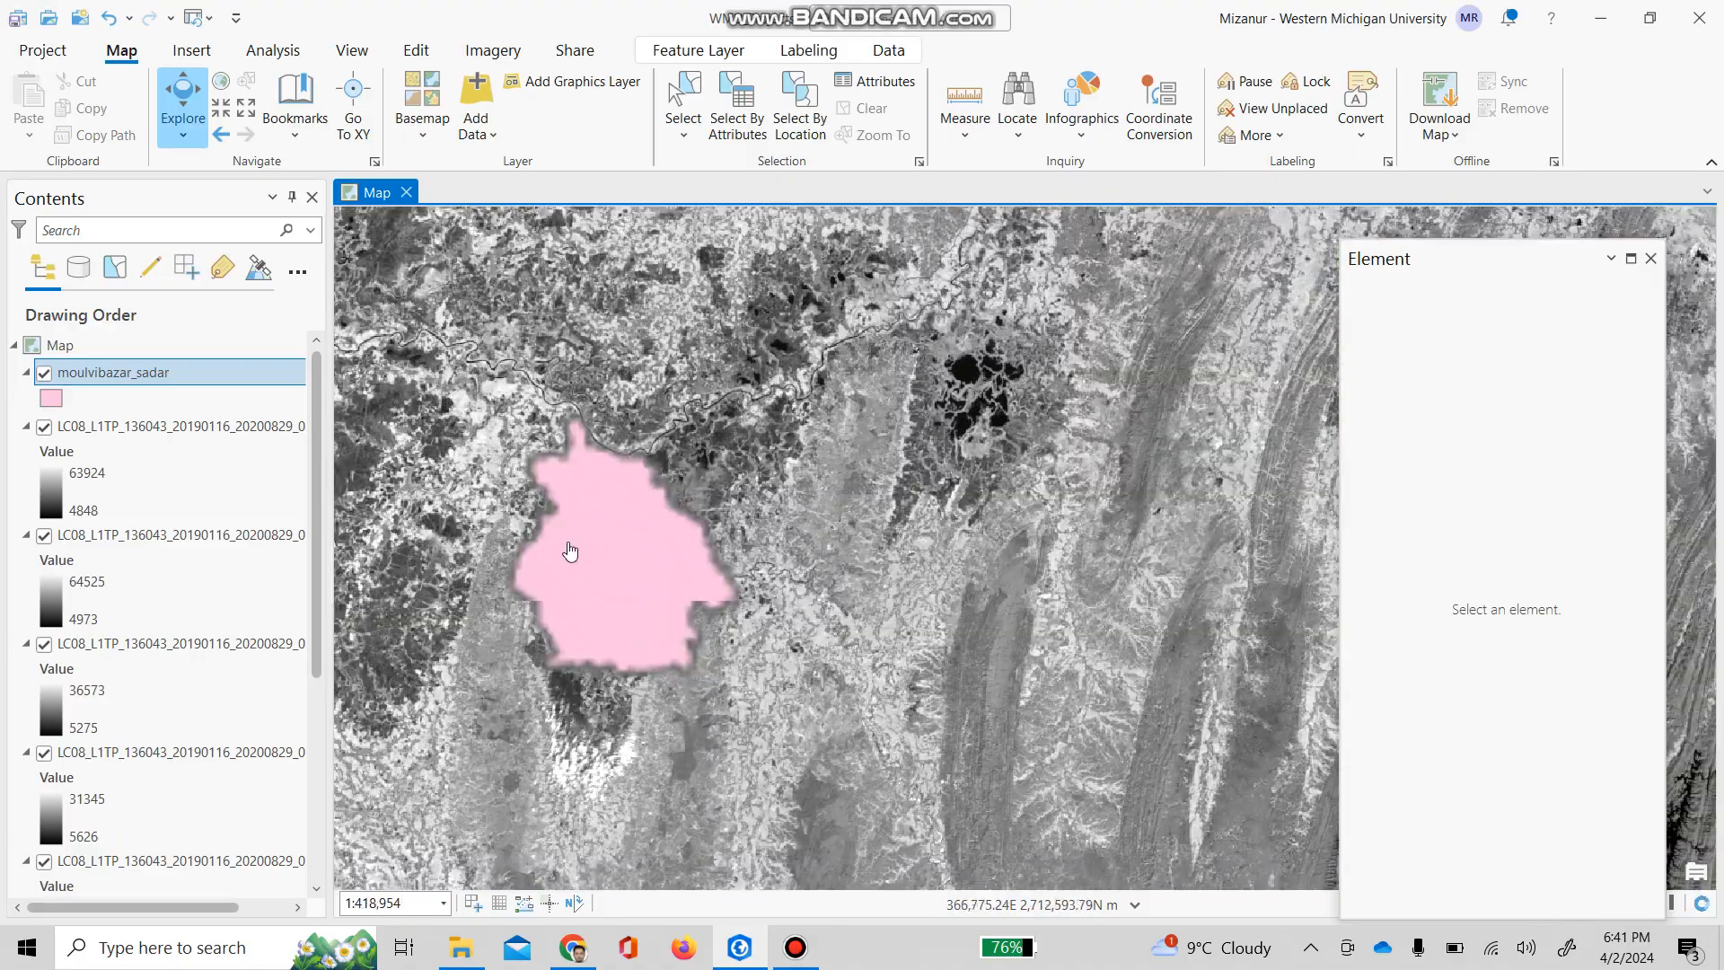
scroll(566, 550, up, 4)
scroll(569, 558, down, 6)
scroll(569, 557, down, 8)
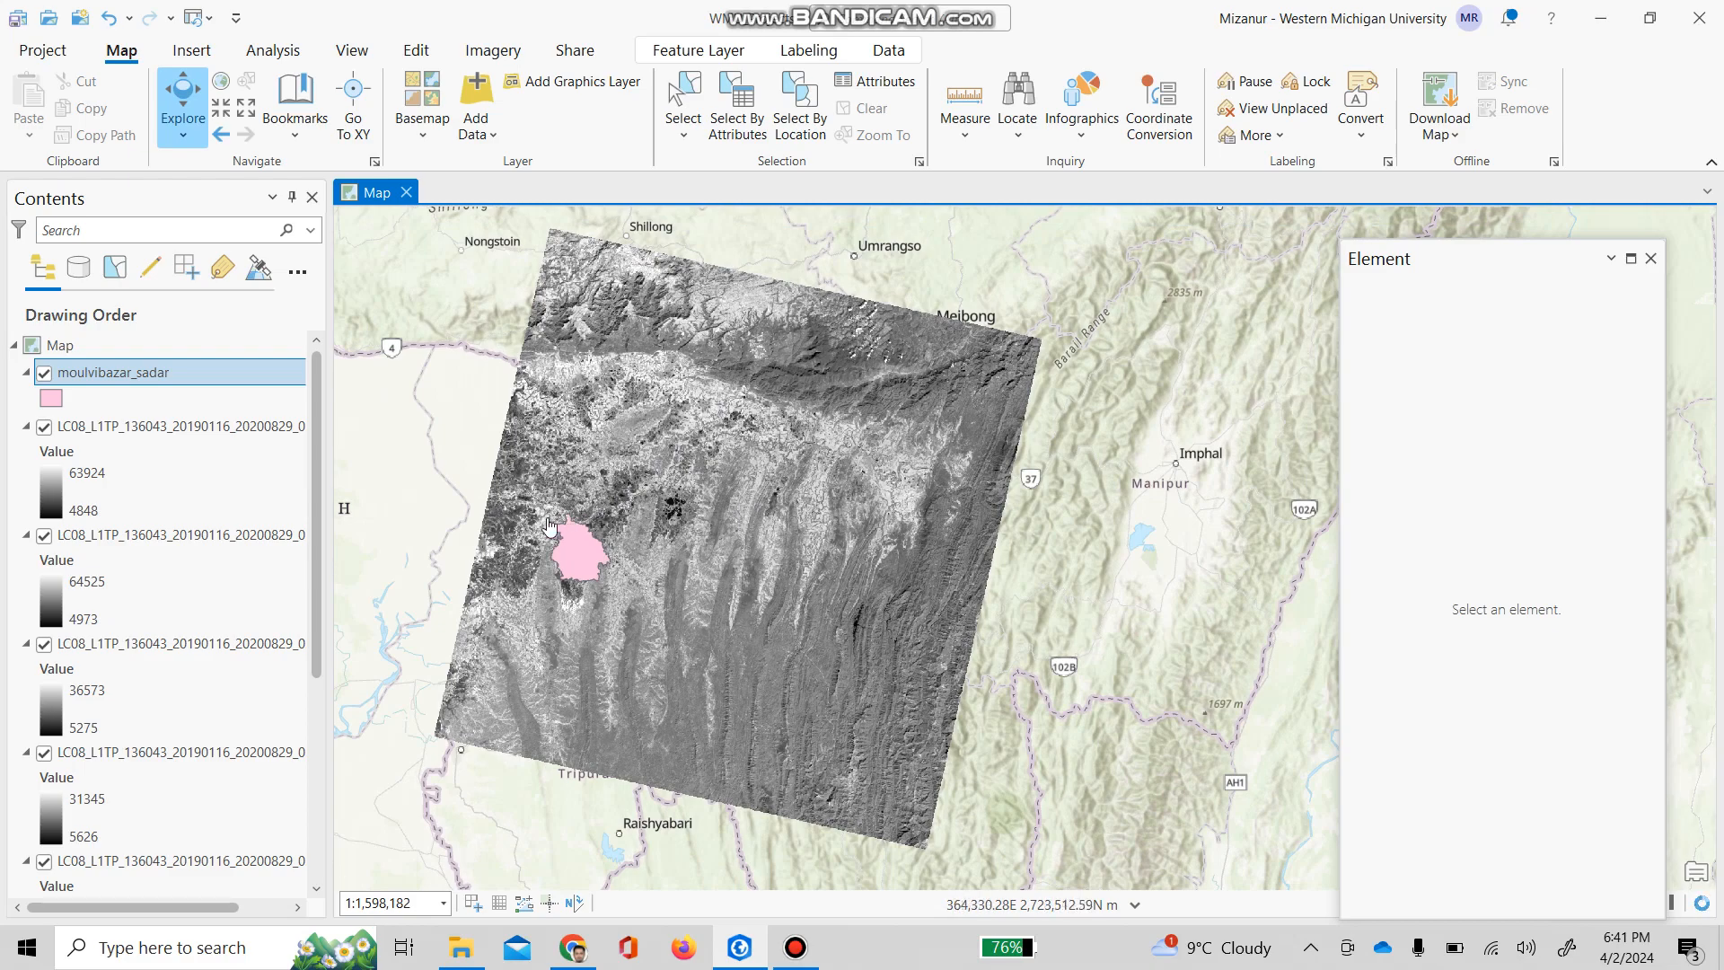
scroll(540, 553, up, 2)
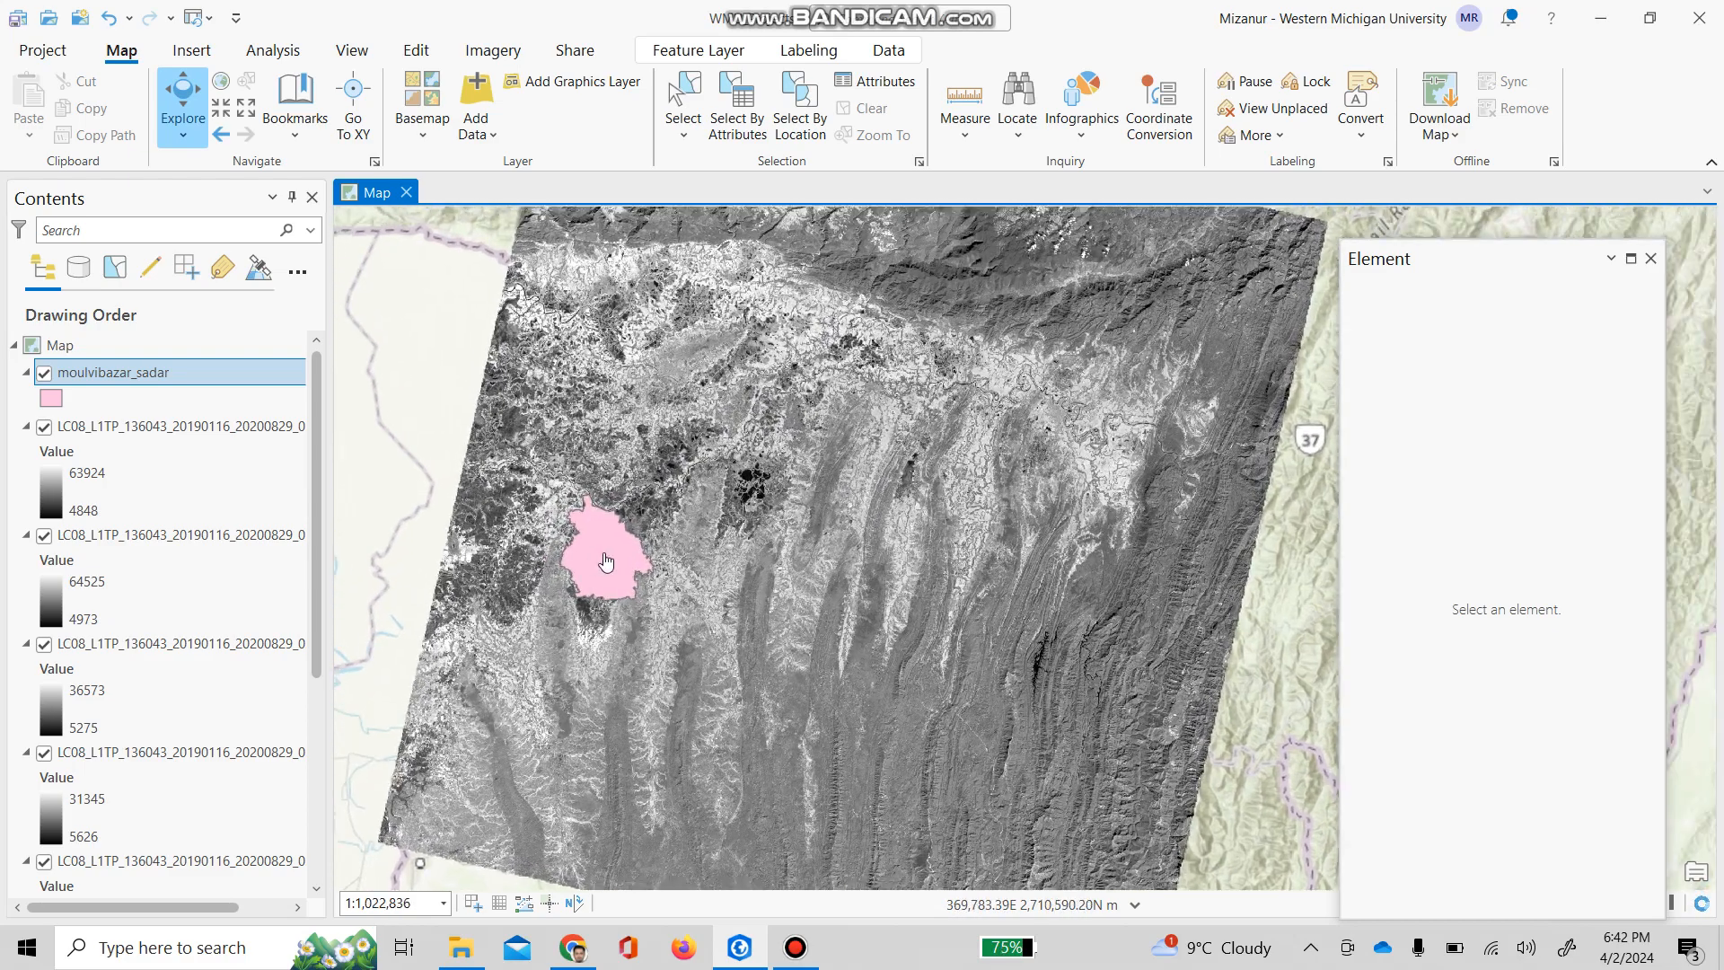
scroll(891, 418, down, 2)
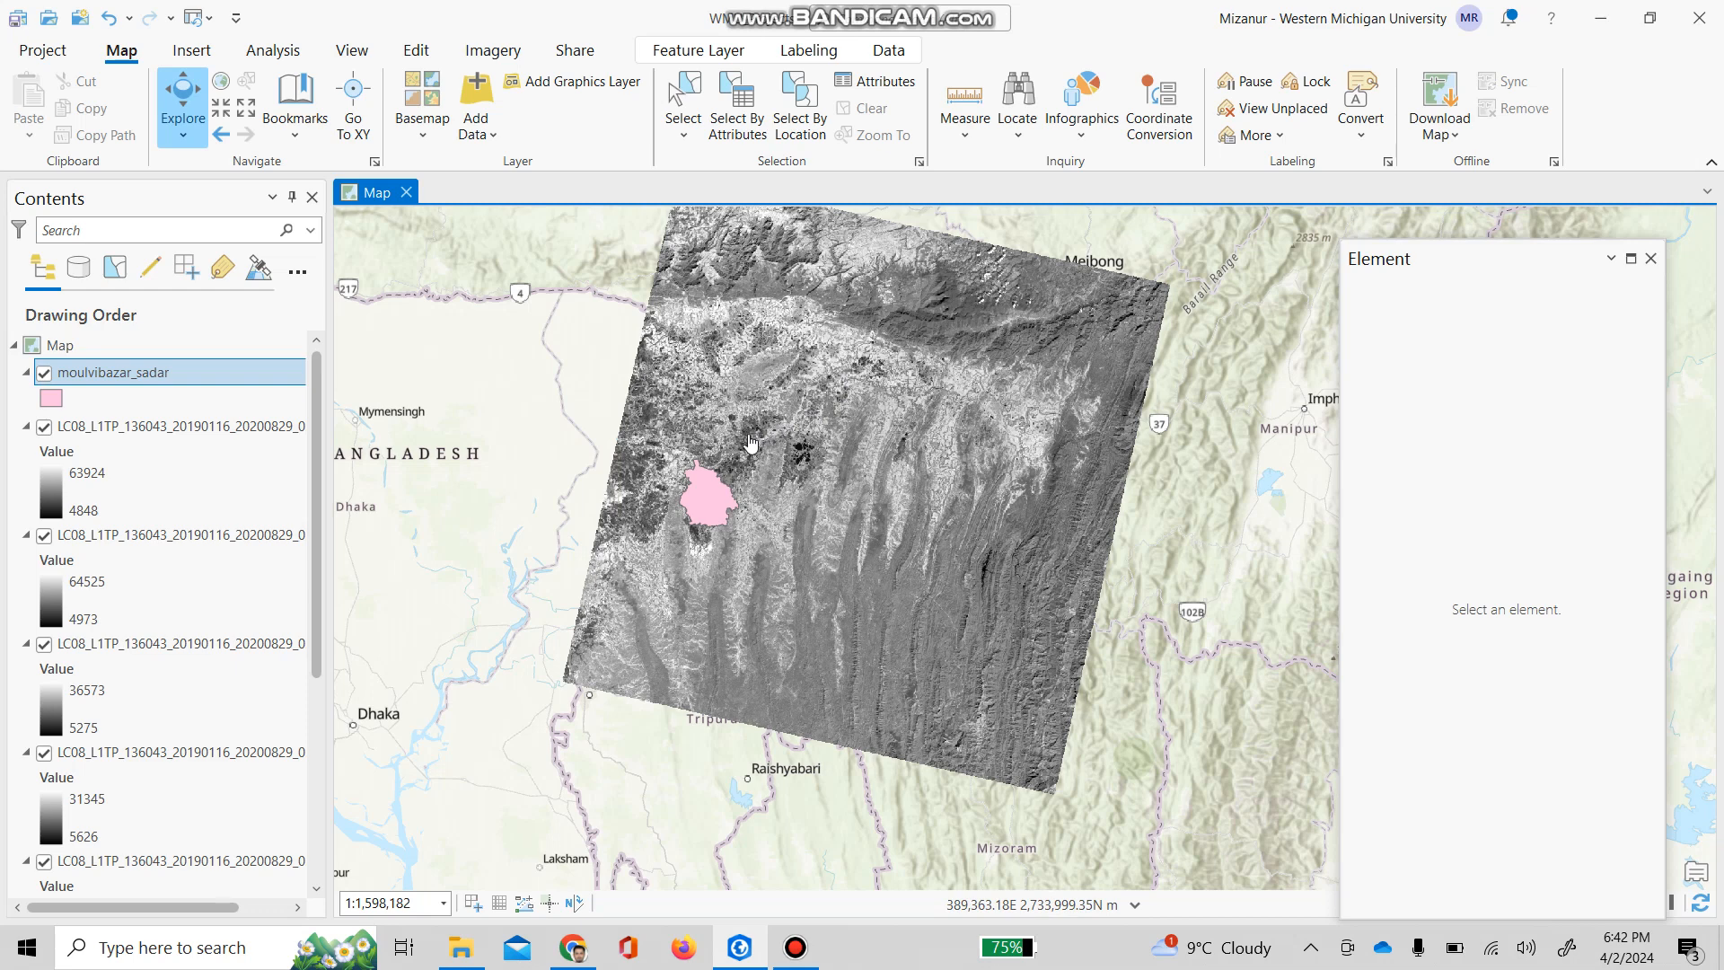
Search the geoprocessing tools for "composite", open Composite Bands, and widen the floating tool window to make long raster names readable.
click(274, 51)
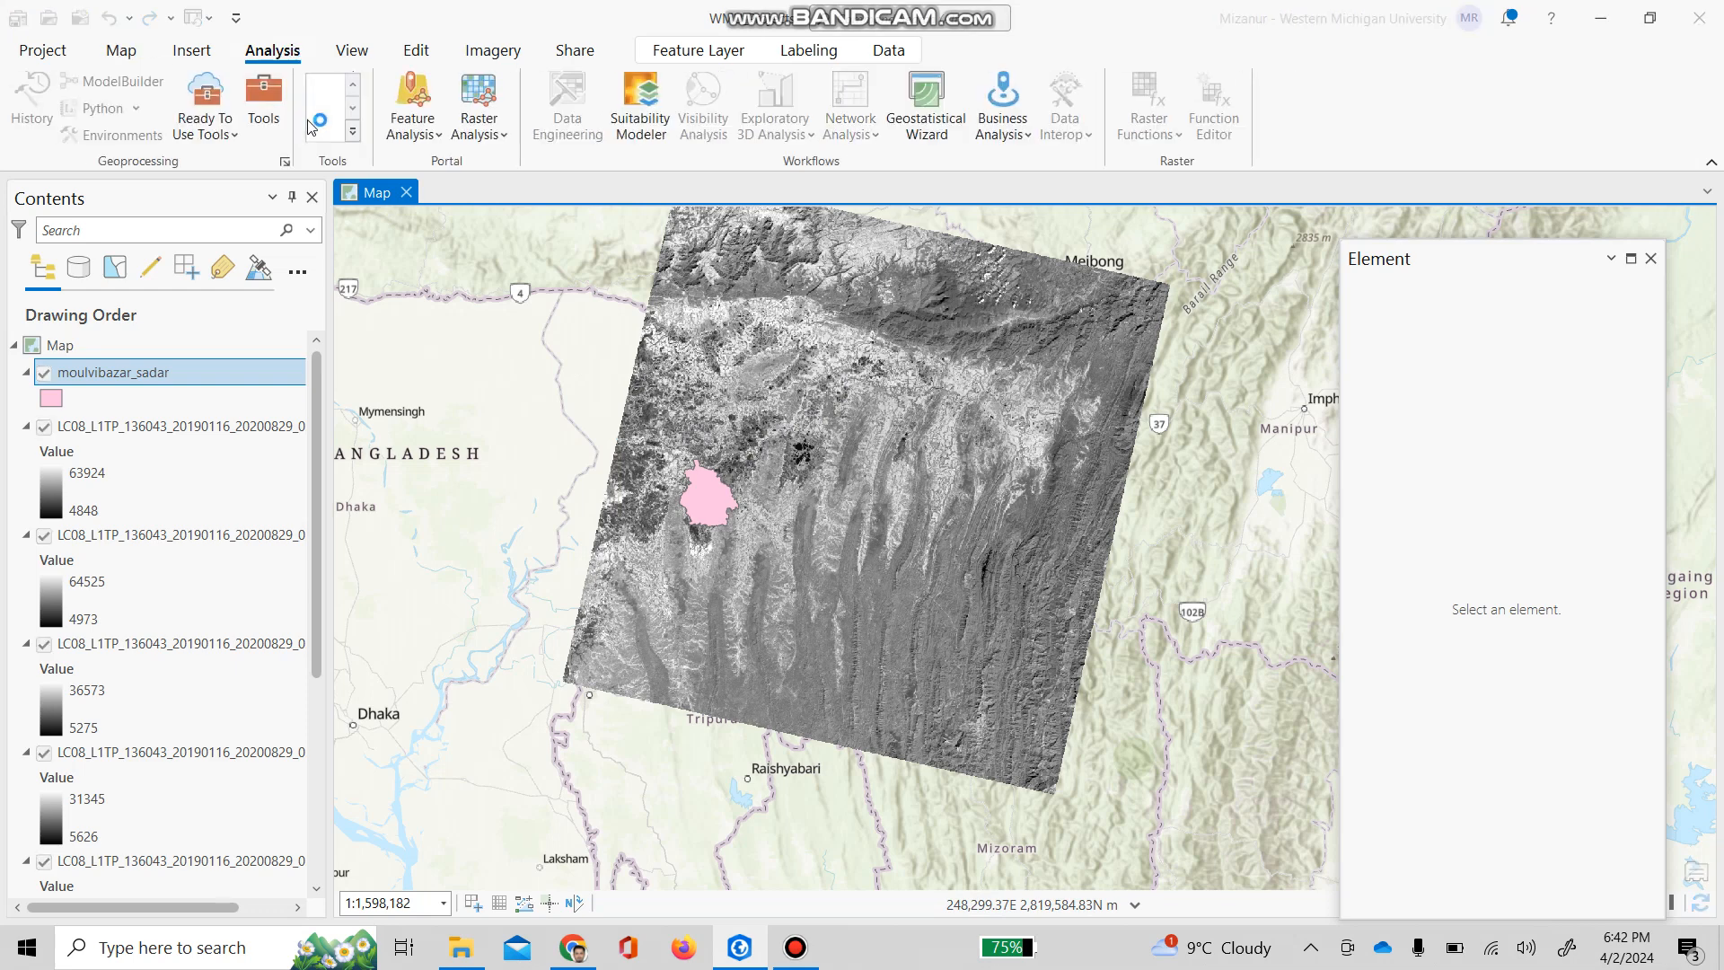
click(261, 106)
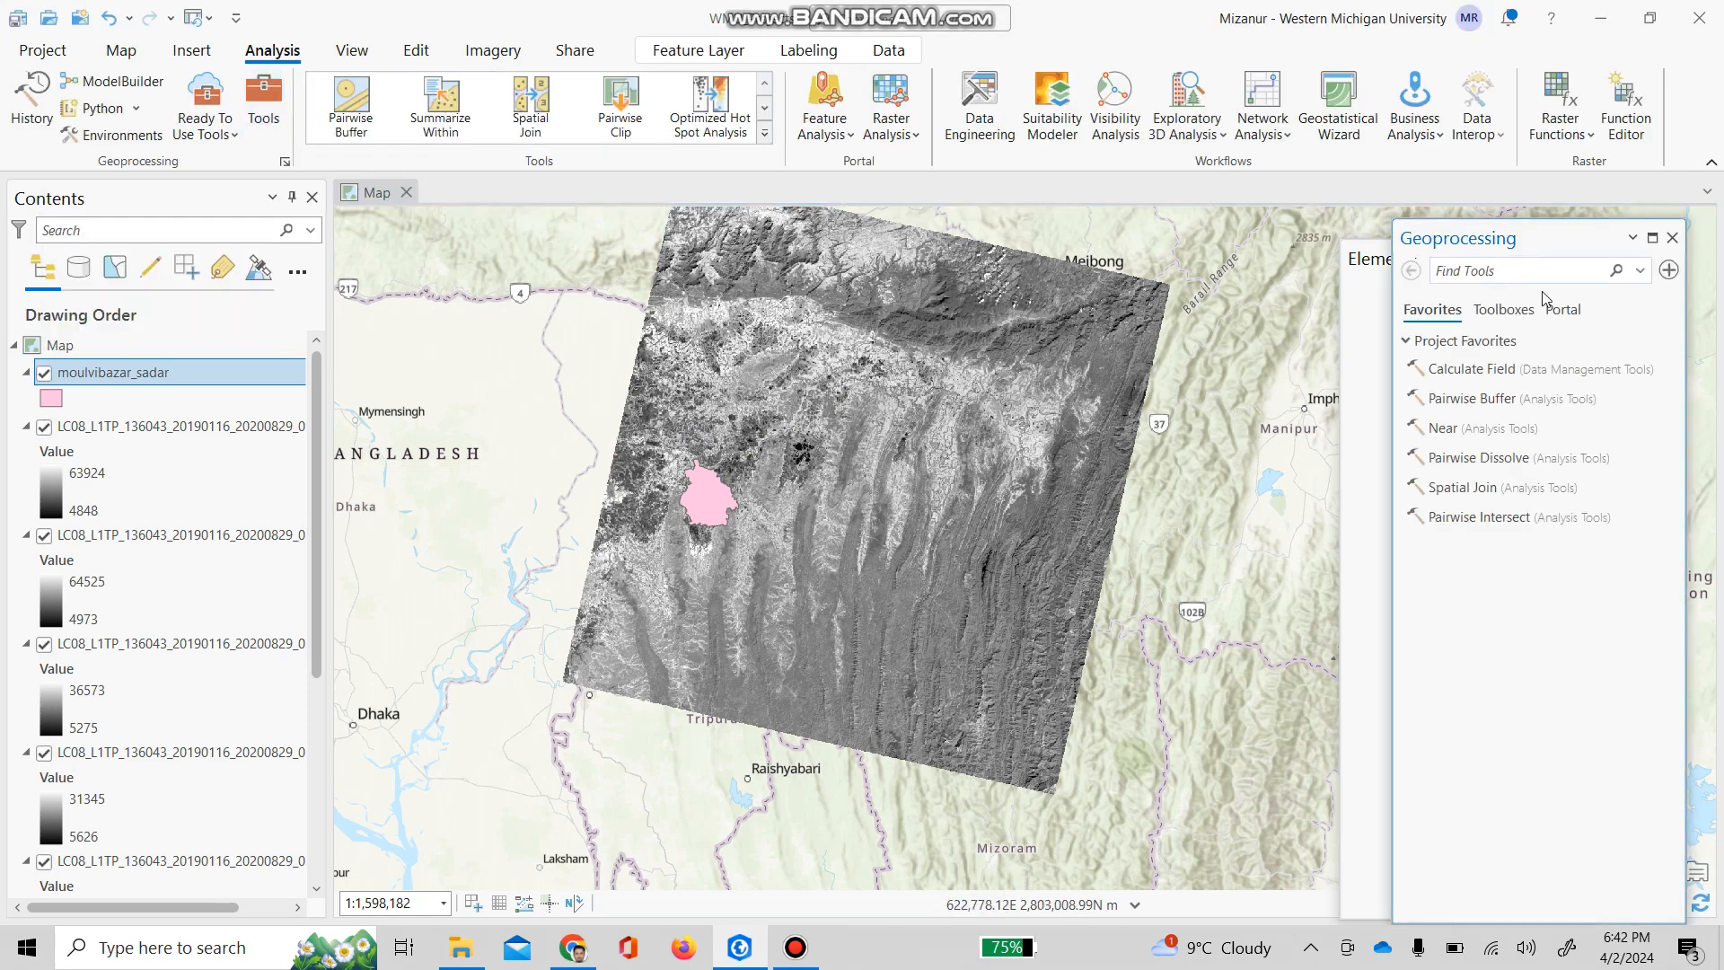
text(composite)
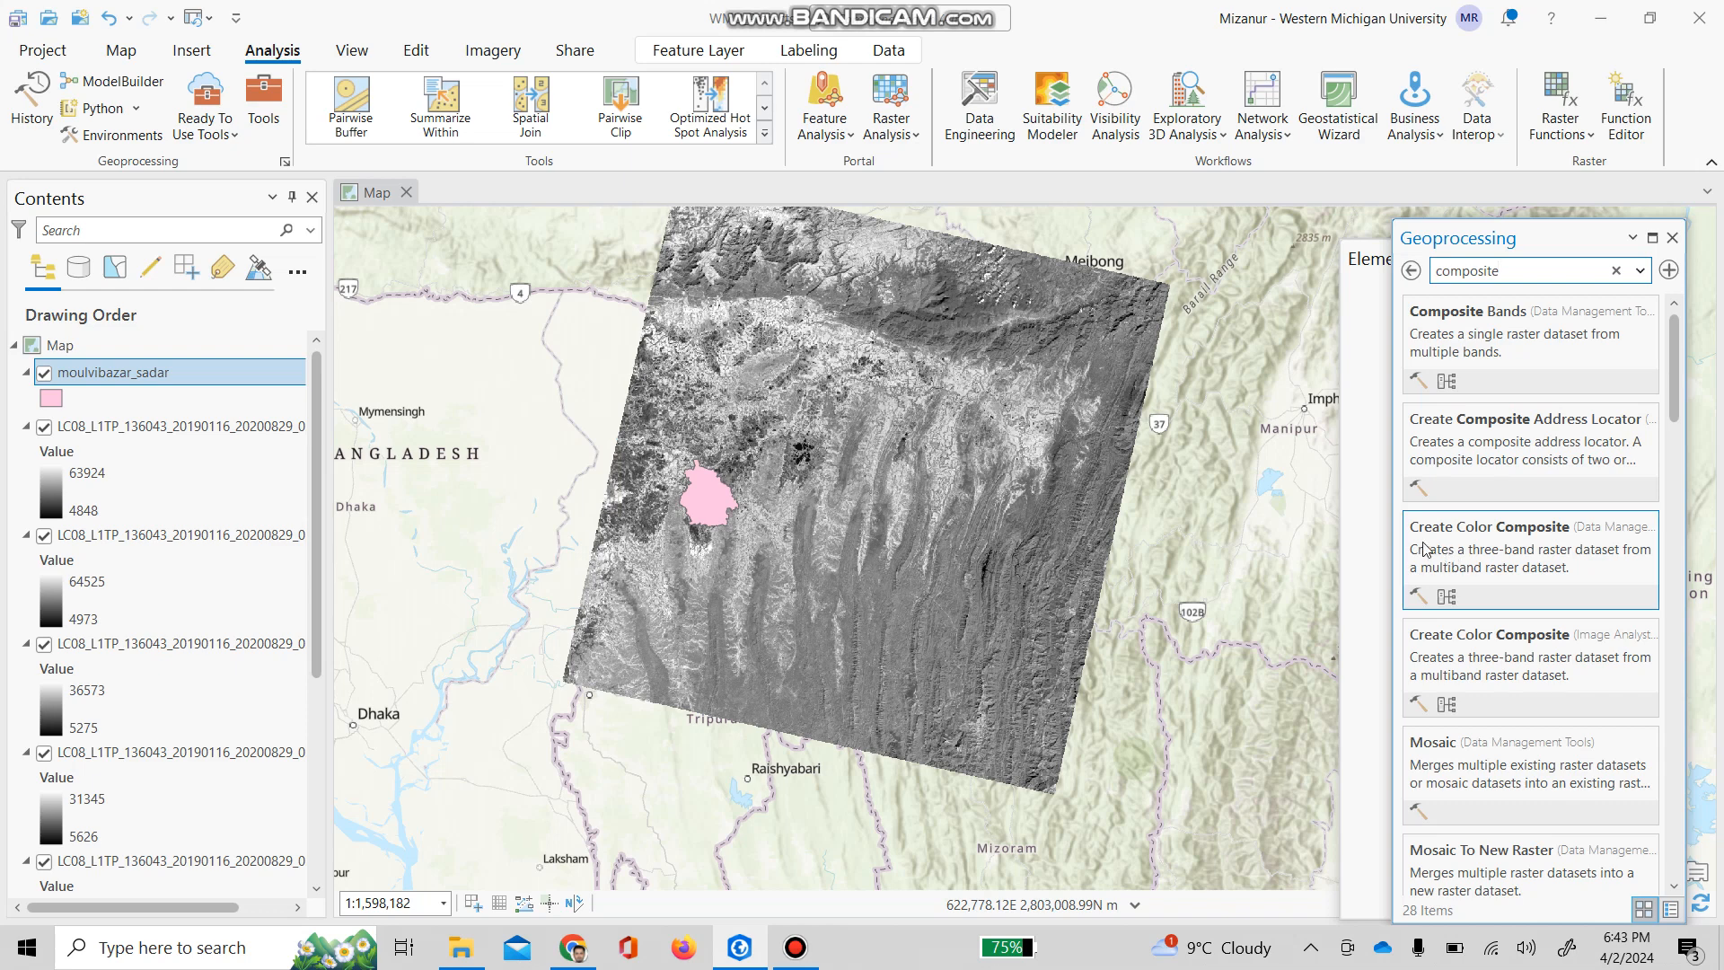
click(1467, 338)
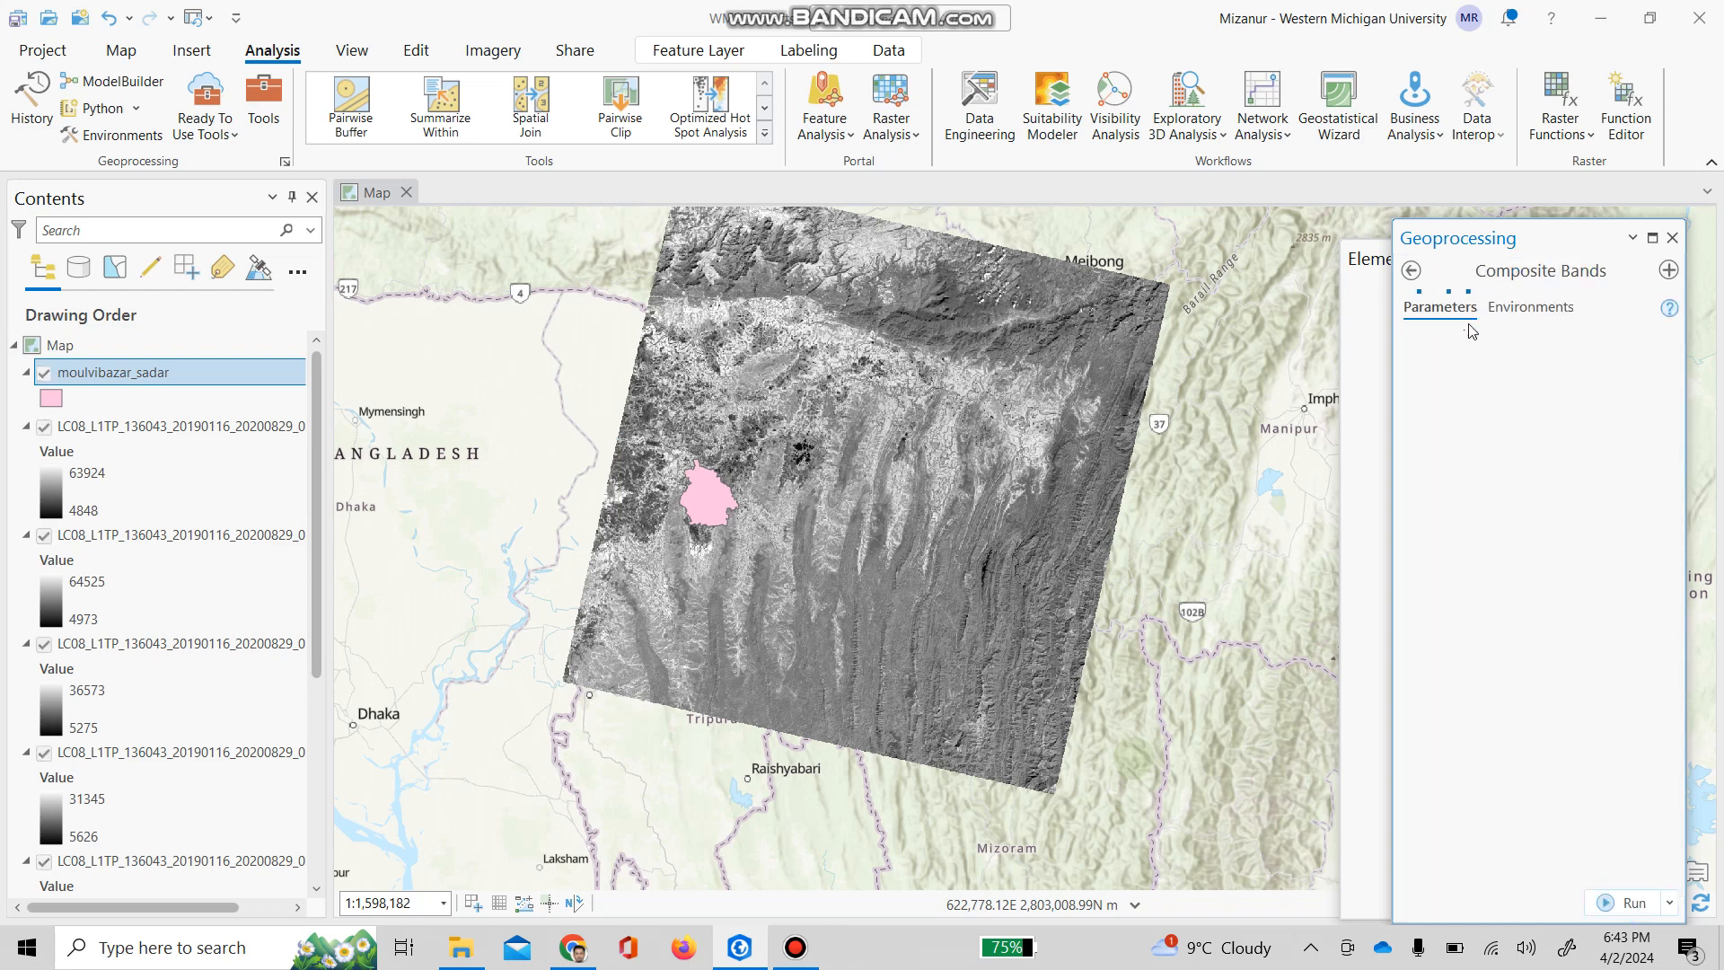
drag(1546, 239, 1465, 212)
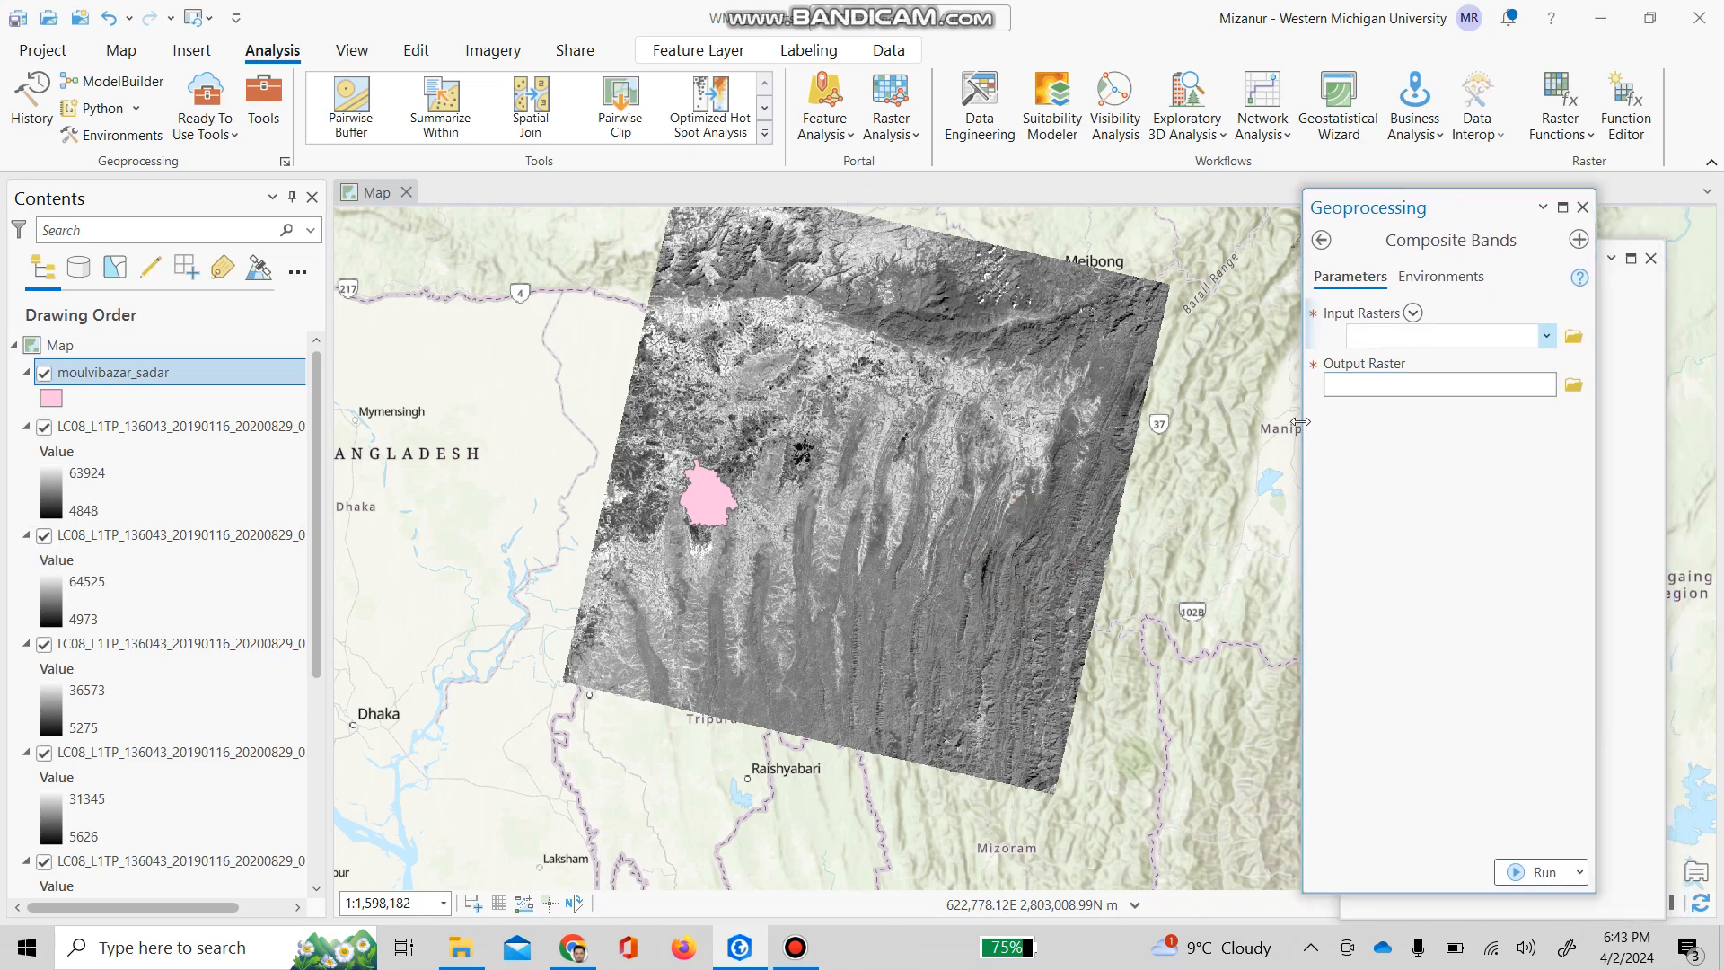
drag(1302, 425, 1005, 415)
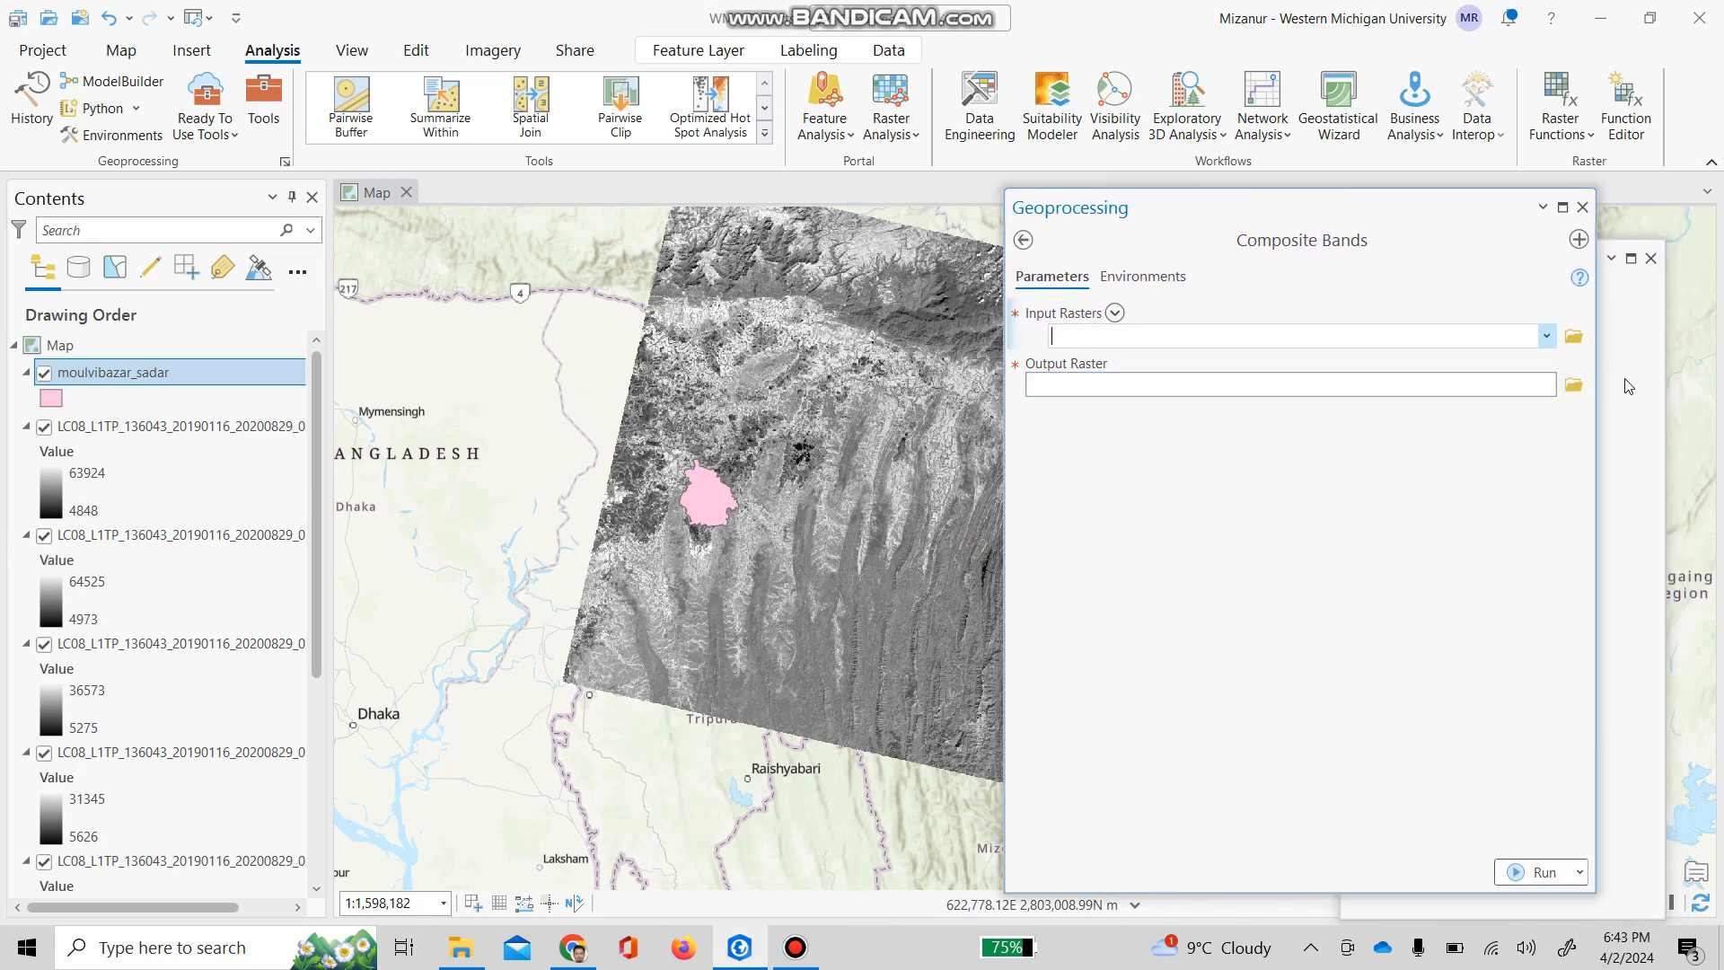
Set the Composite Bands input rasters to the Landsat bands B1.TIF through B7.TIF, in ascending order.
click(1545, 336)
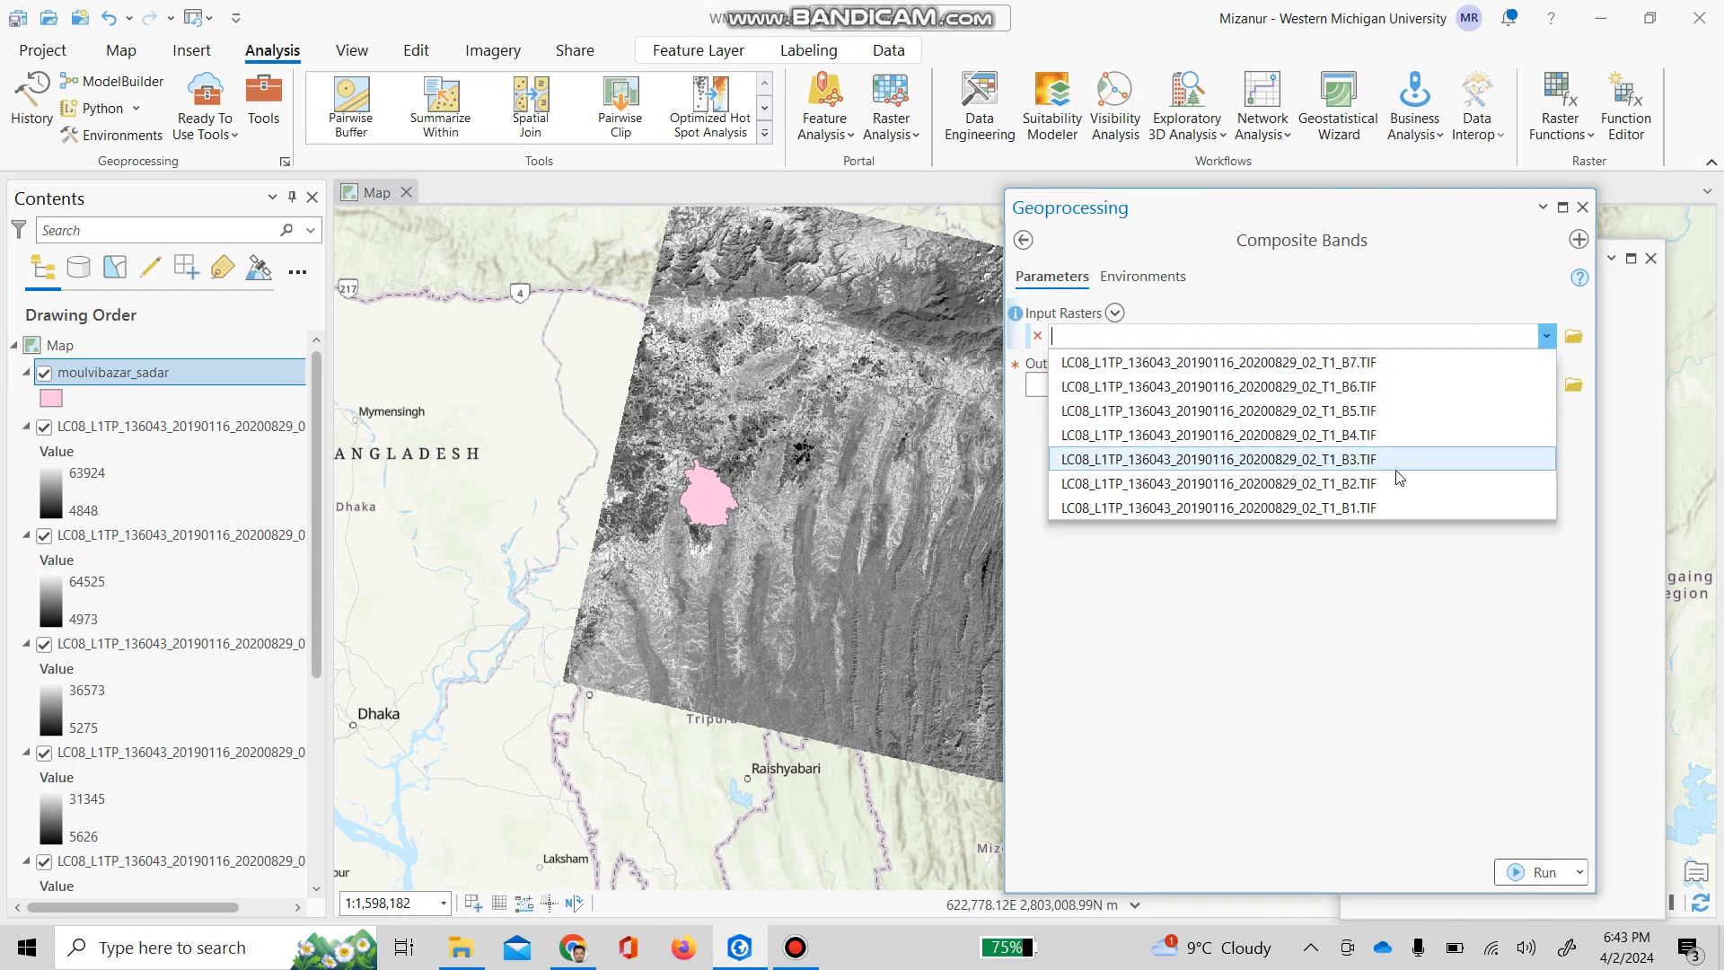
click(1361, 508)
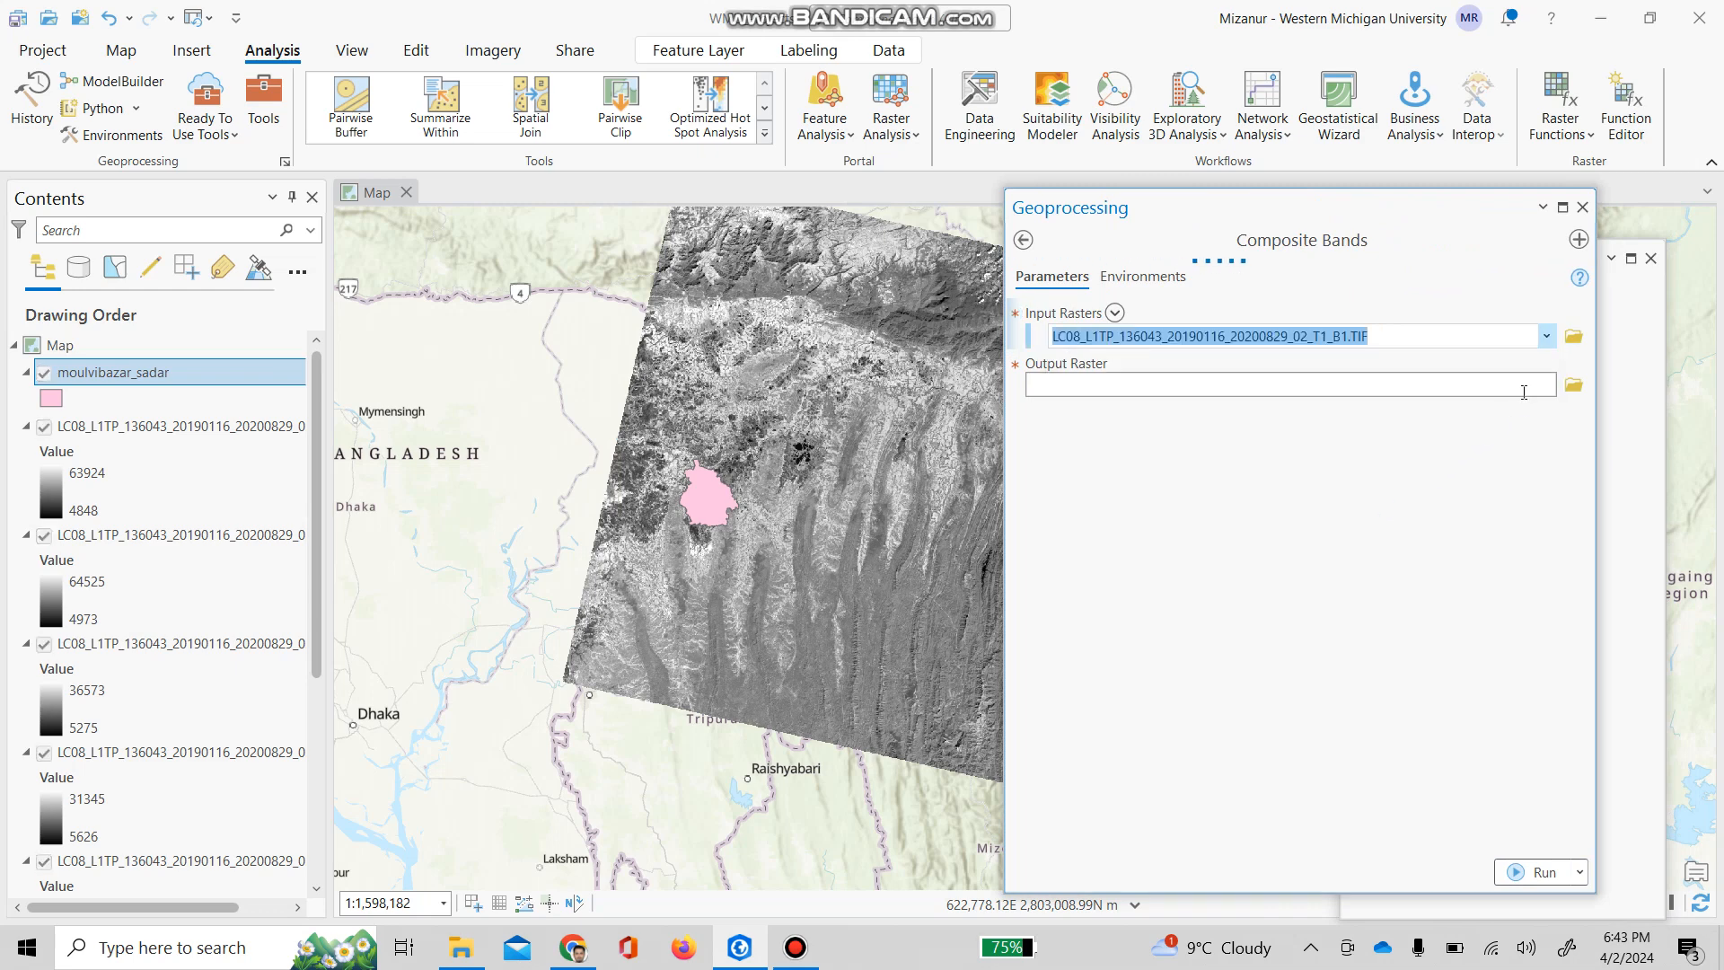
click(1545, 363)
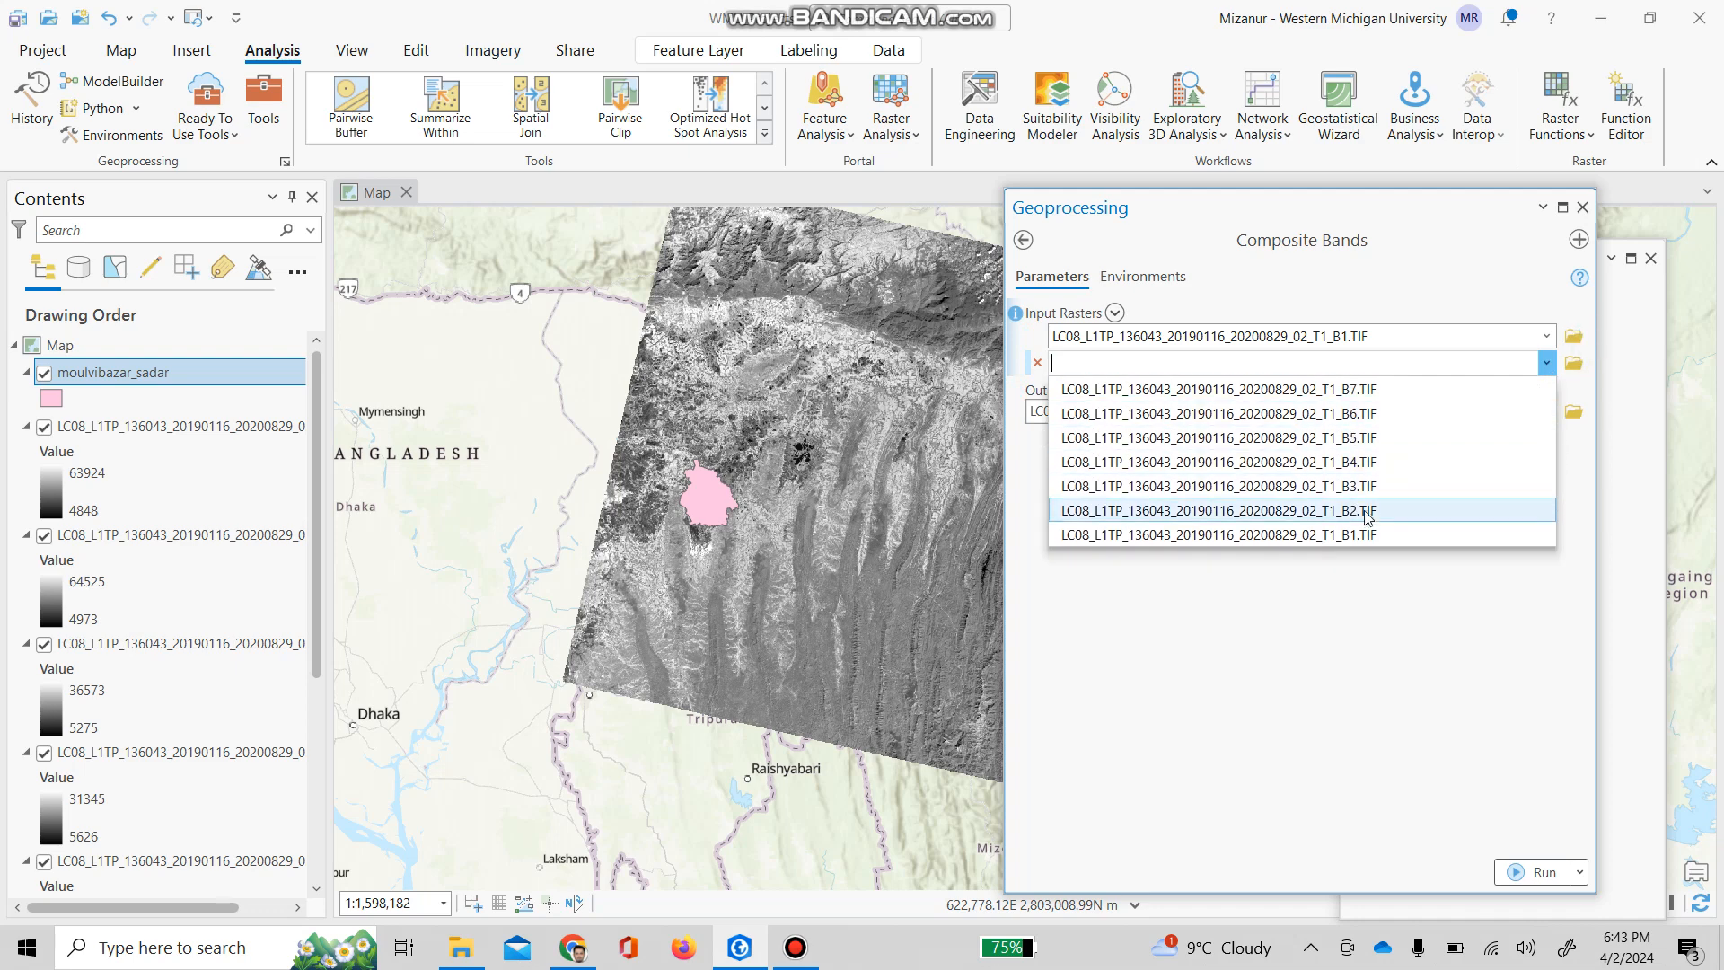
click(1367, 510)
click(1545, 389)
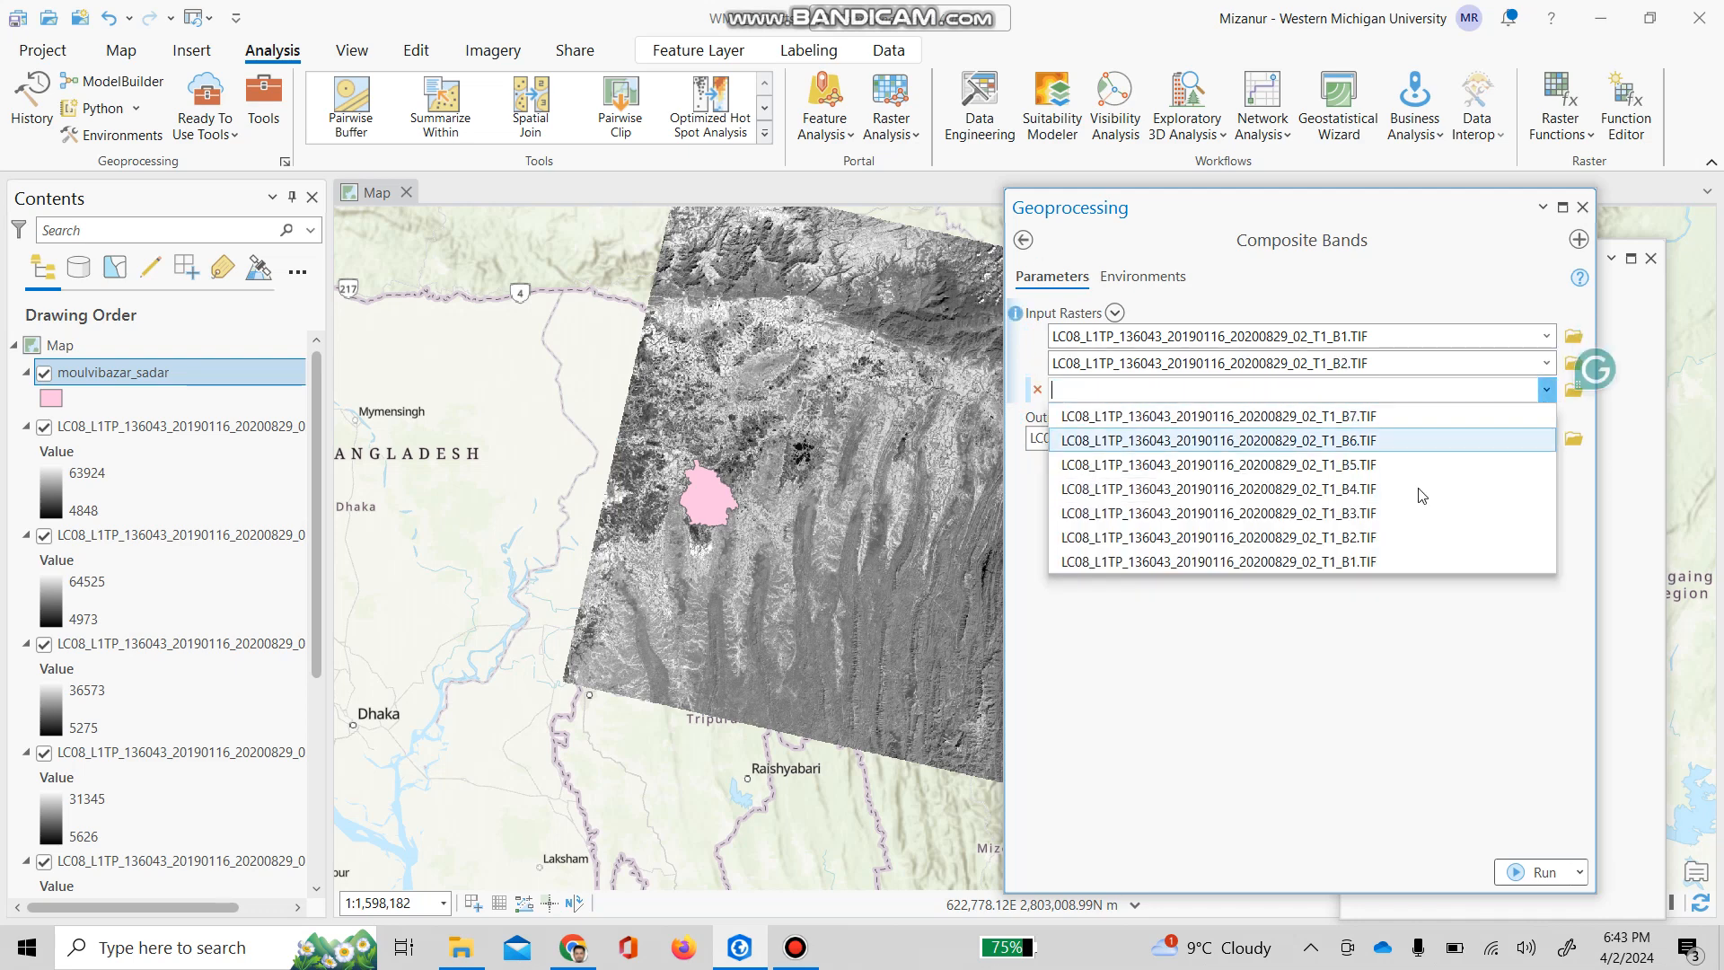
click(1391, 506)
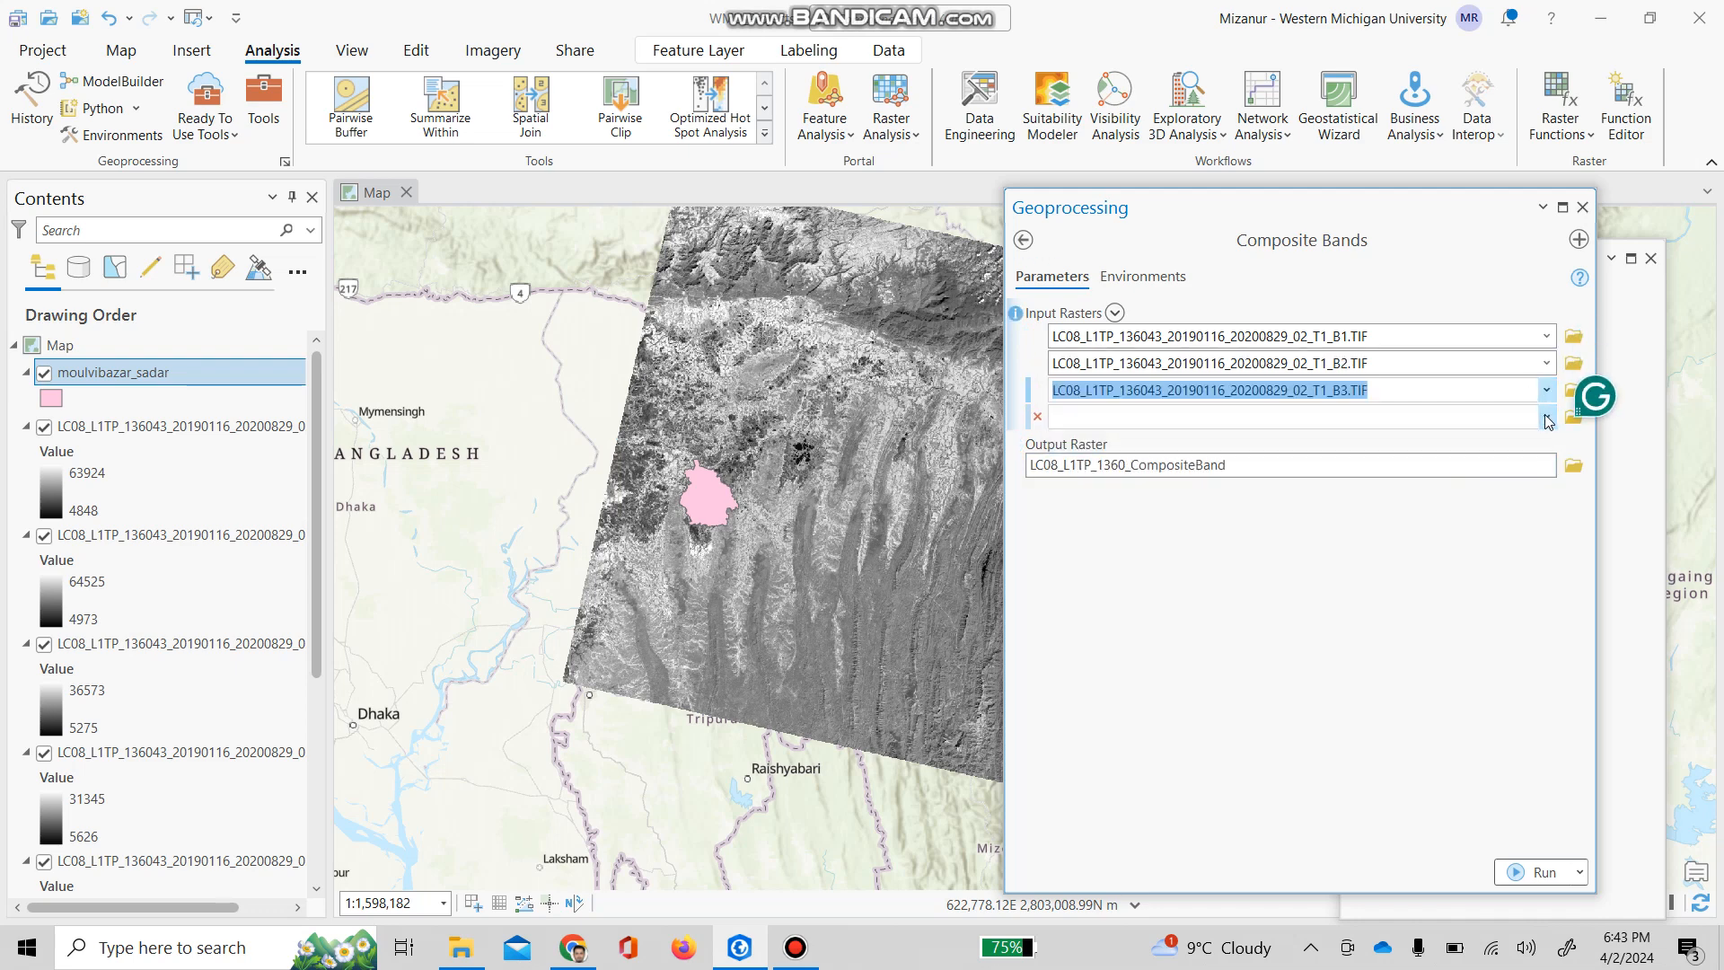
click(1545, 416)
click(1394, 521)
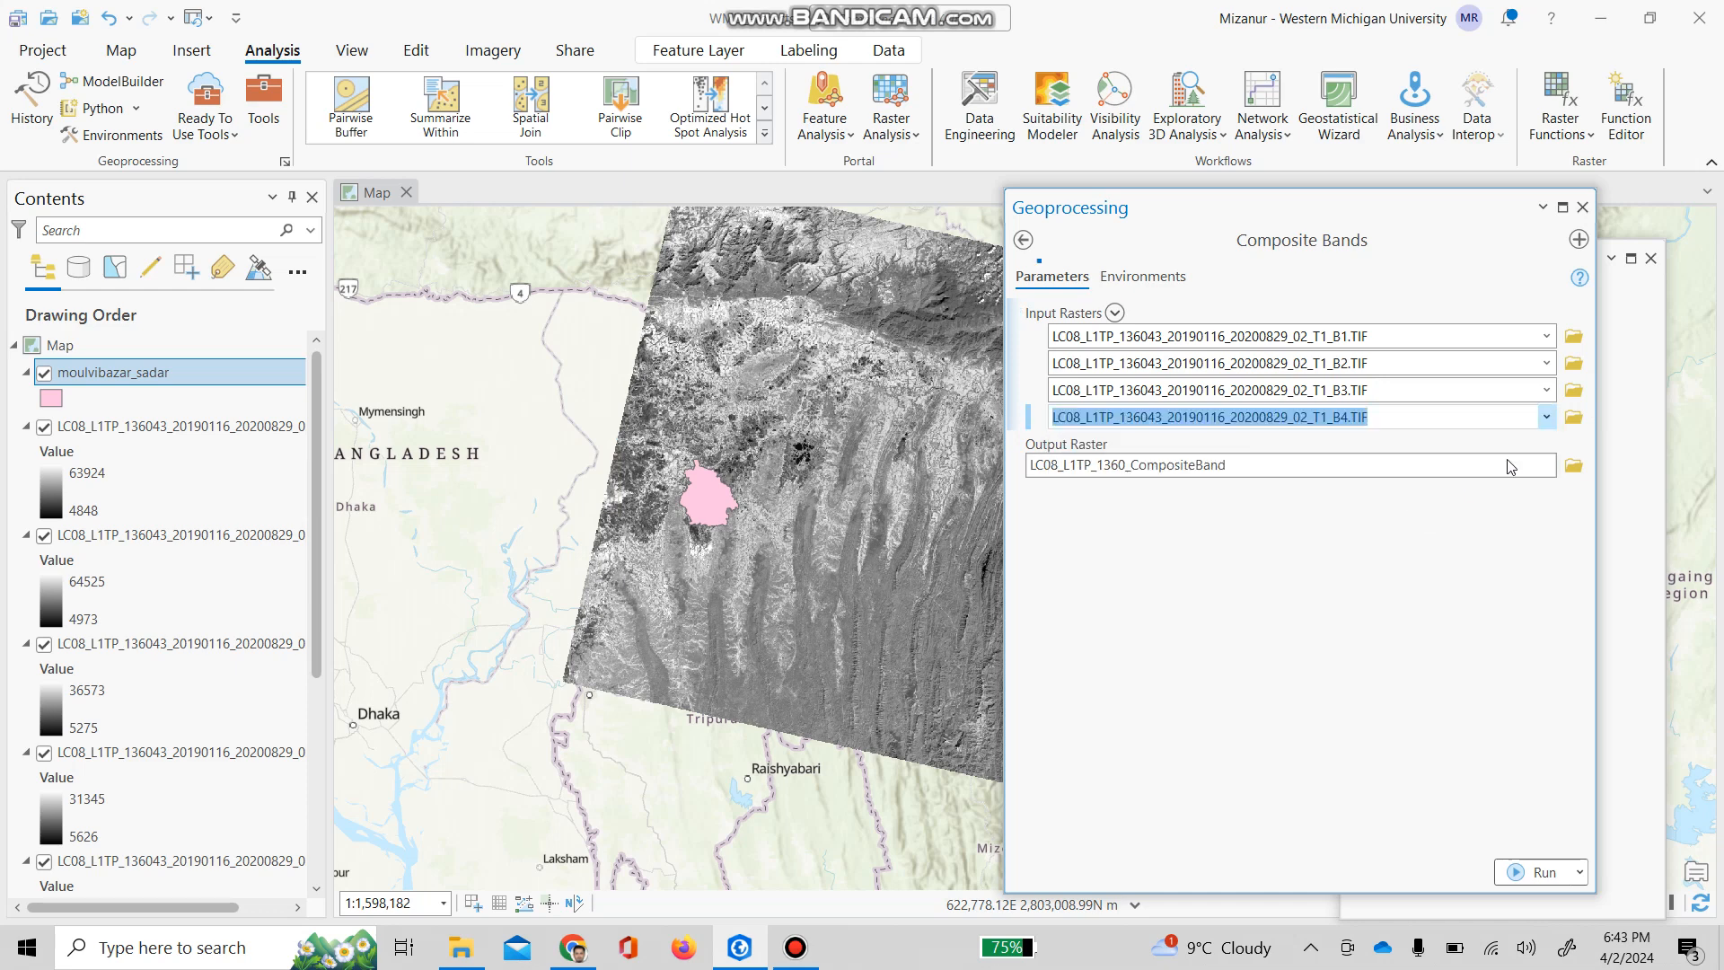
click(1545, 443)
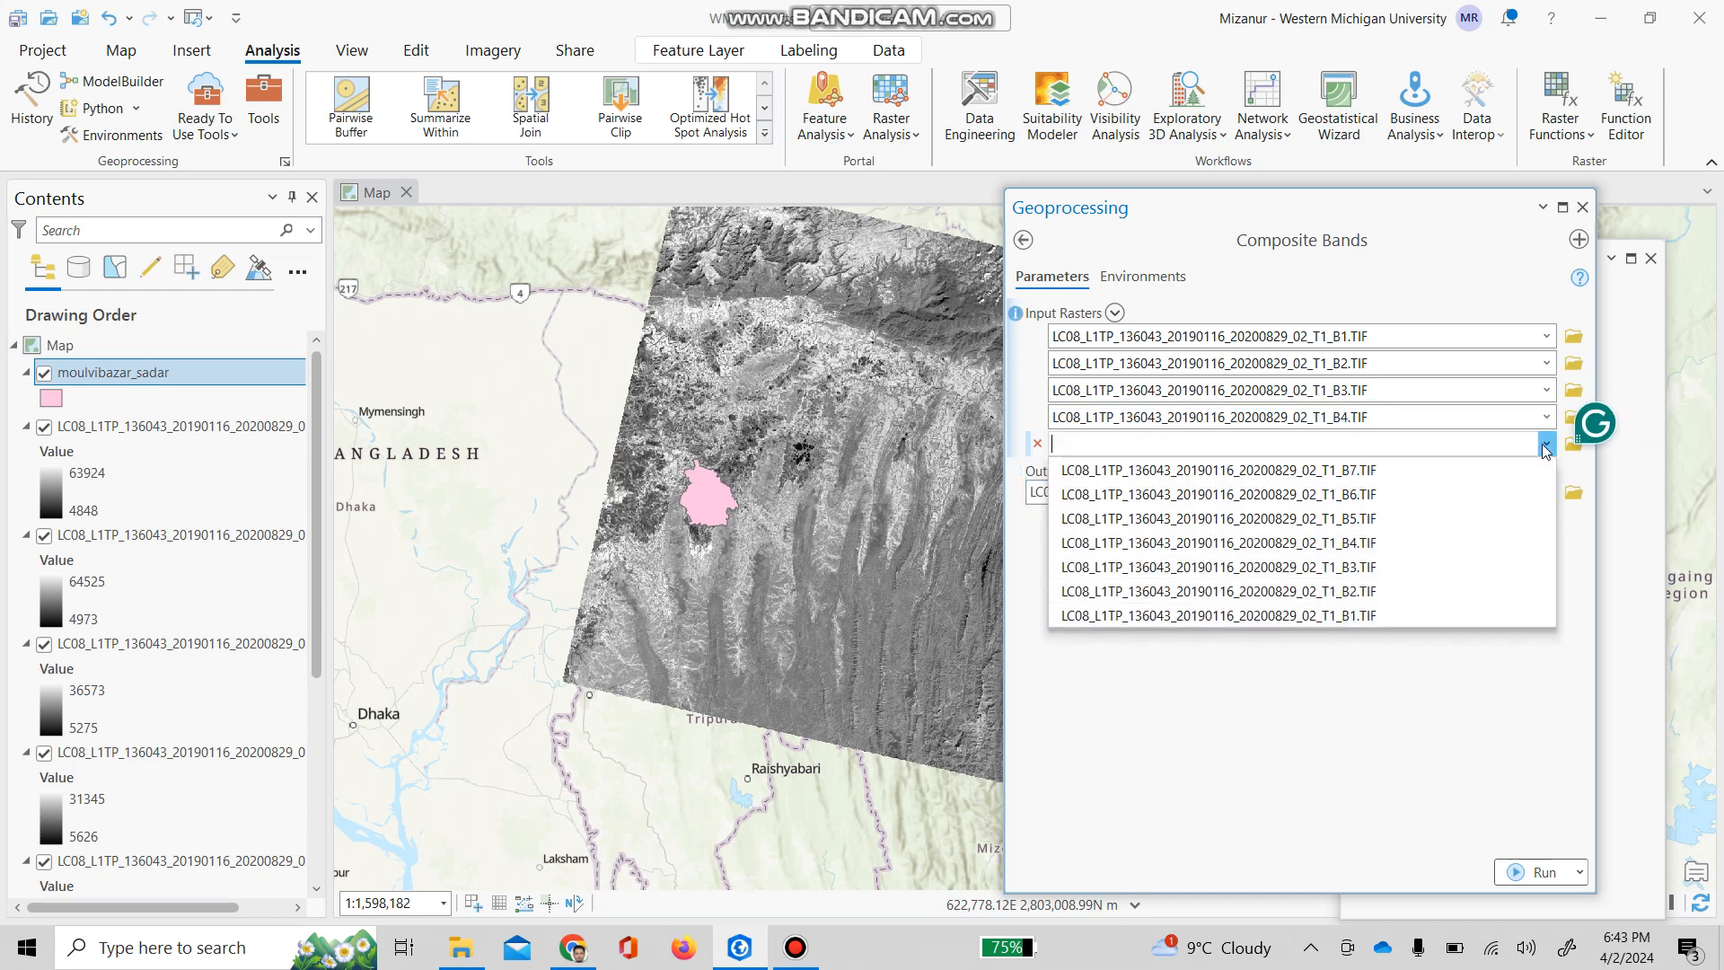
click(1406, 525)
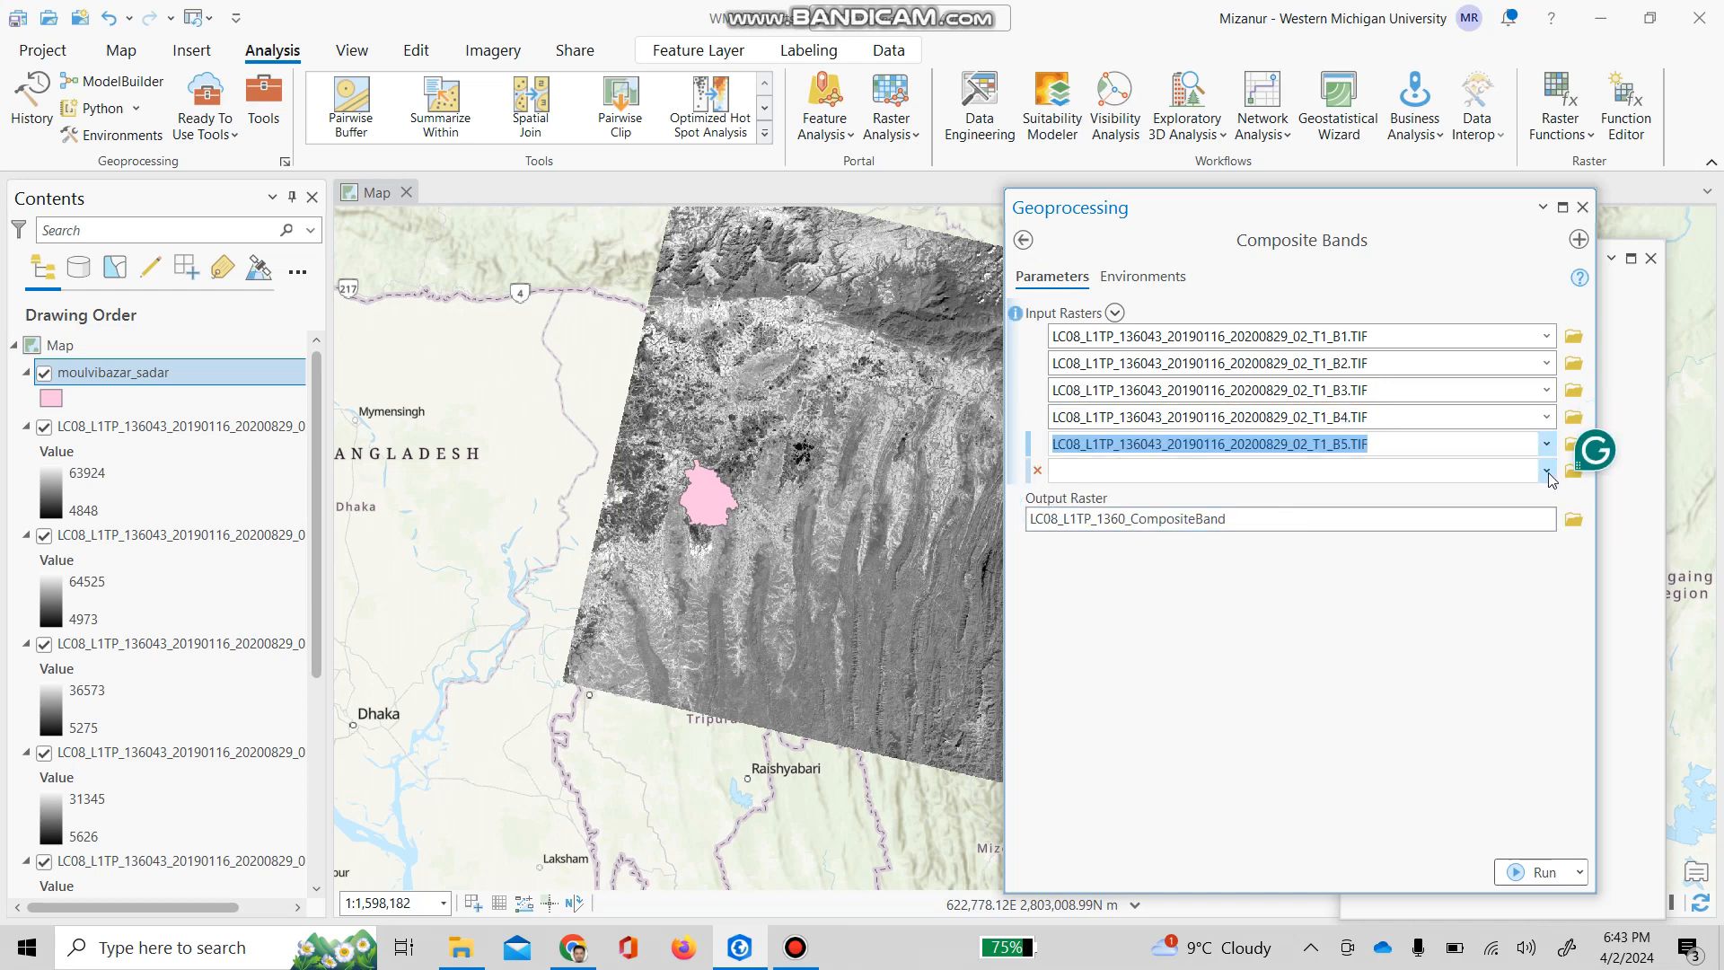
click(1546, 472)
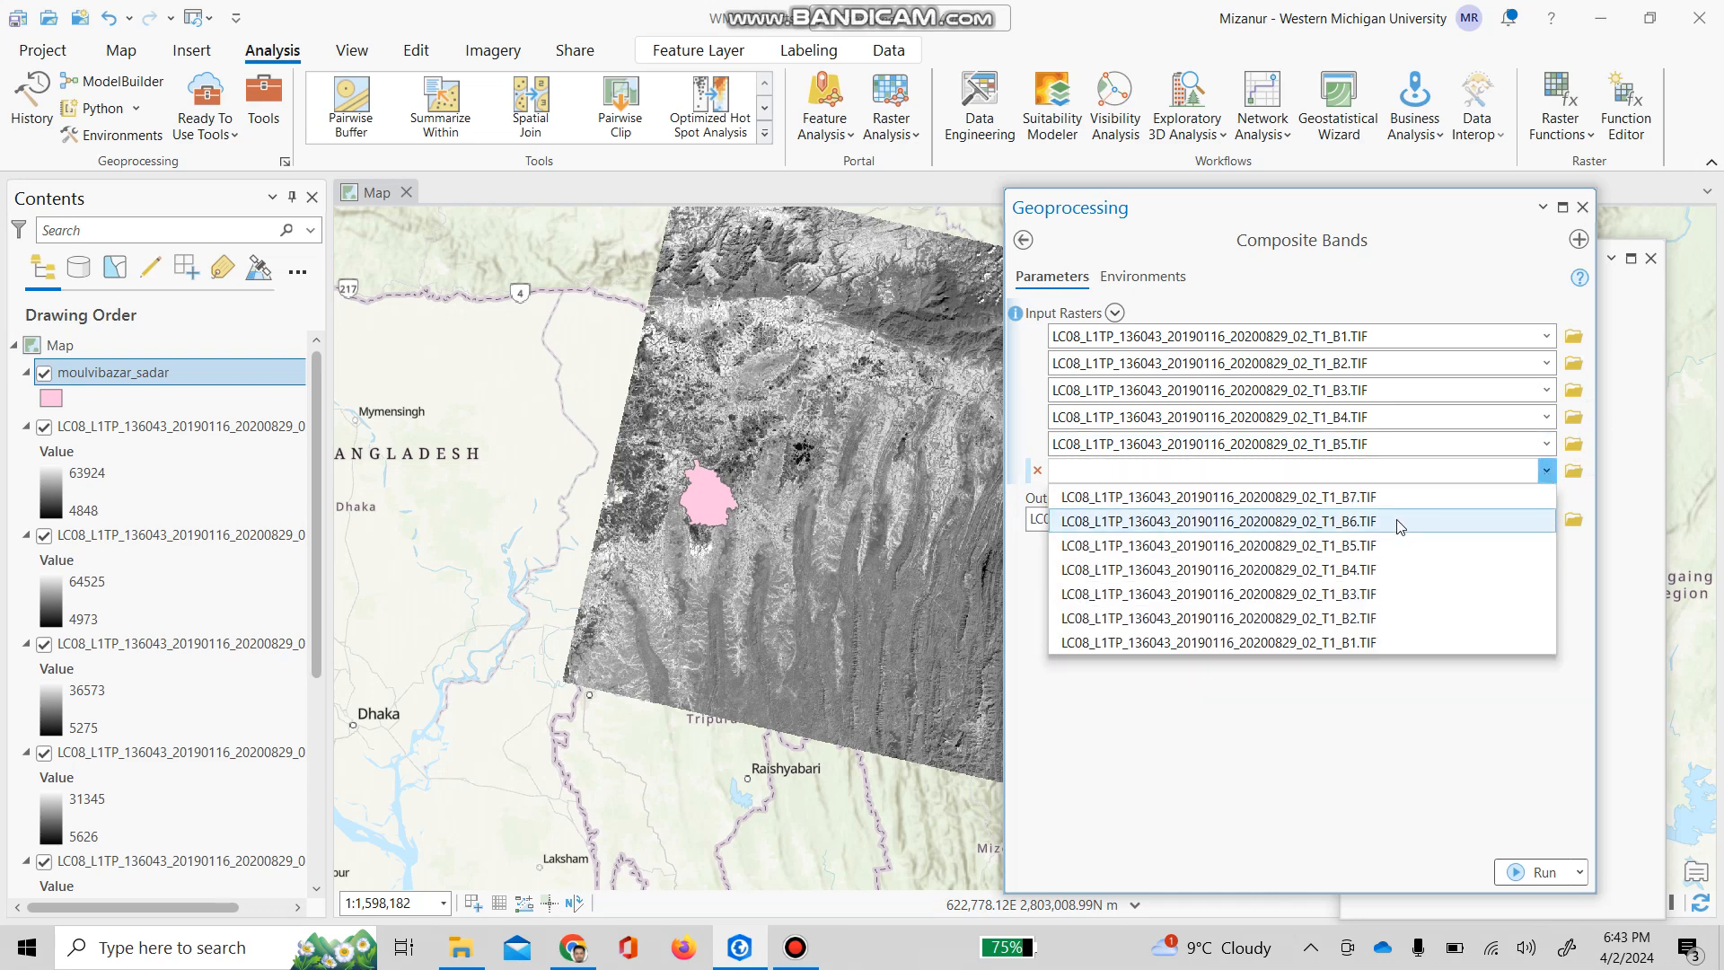
click(1403, 525)
click(1546, 499)
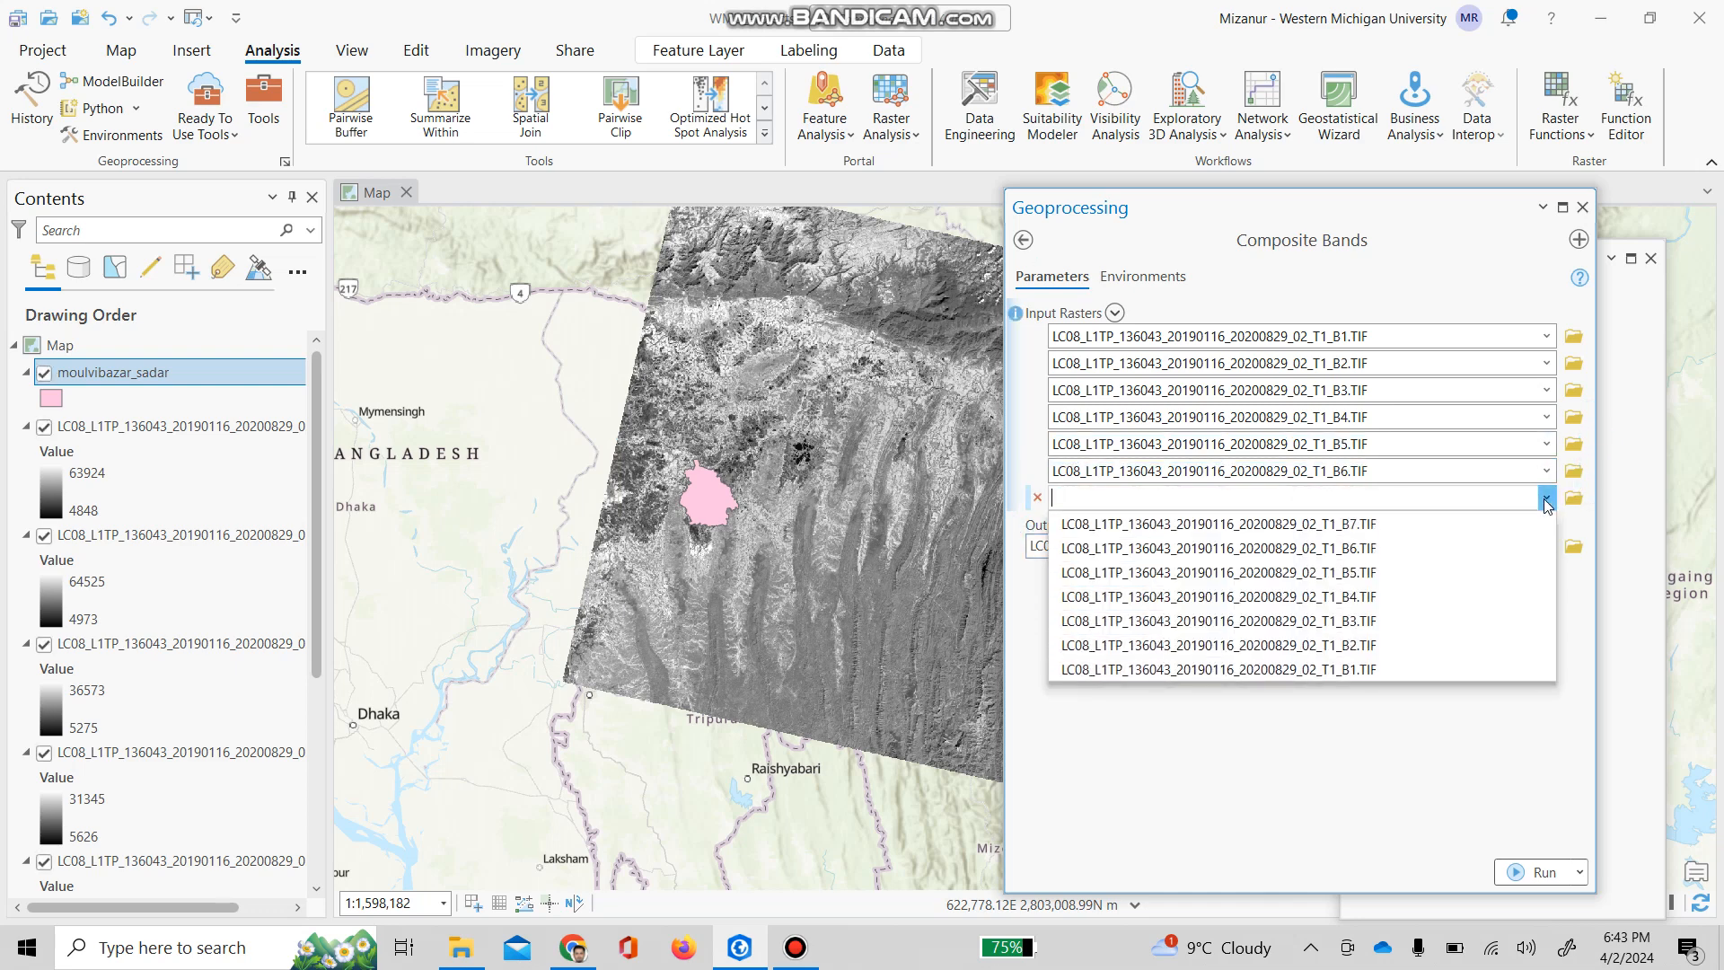
click(1377, 529)
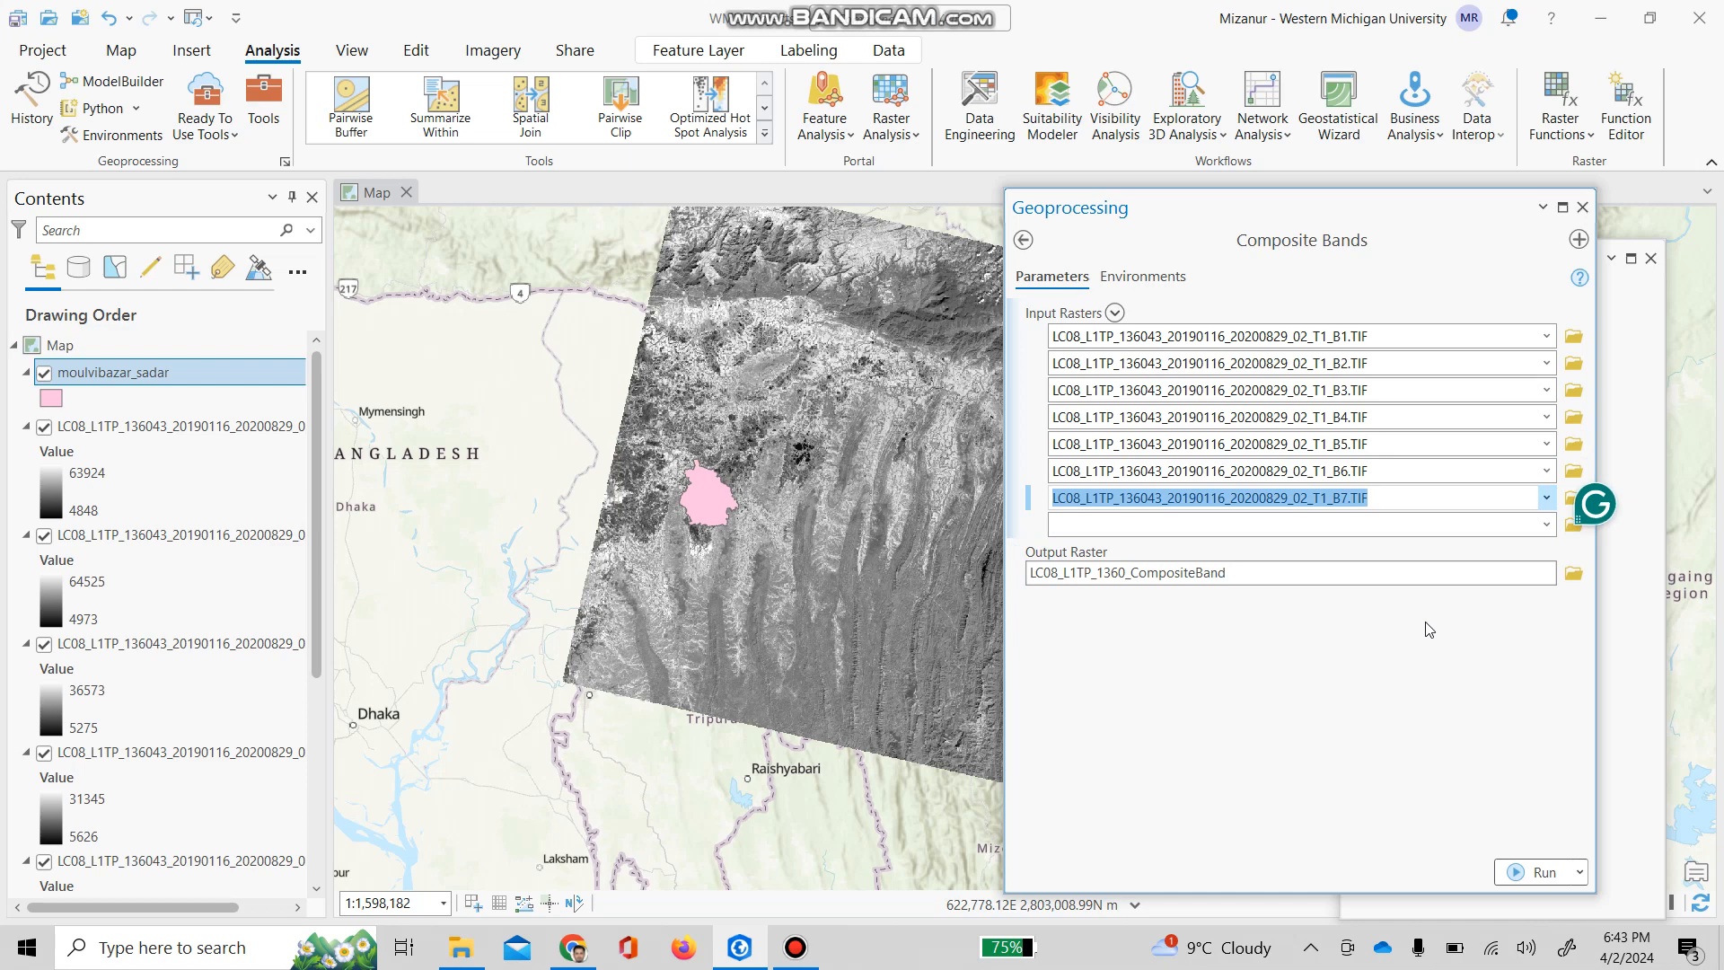
Hide the moulvibazar_sadar layer and run Composite Bands with the suggested output raster name.
click(1345, 661)
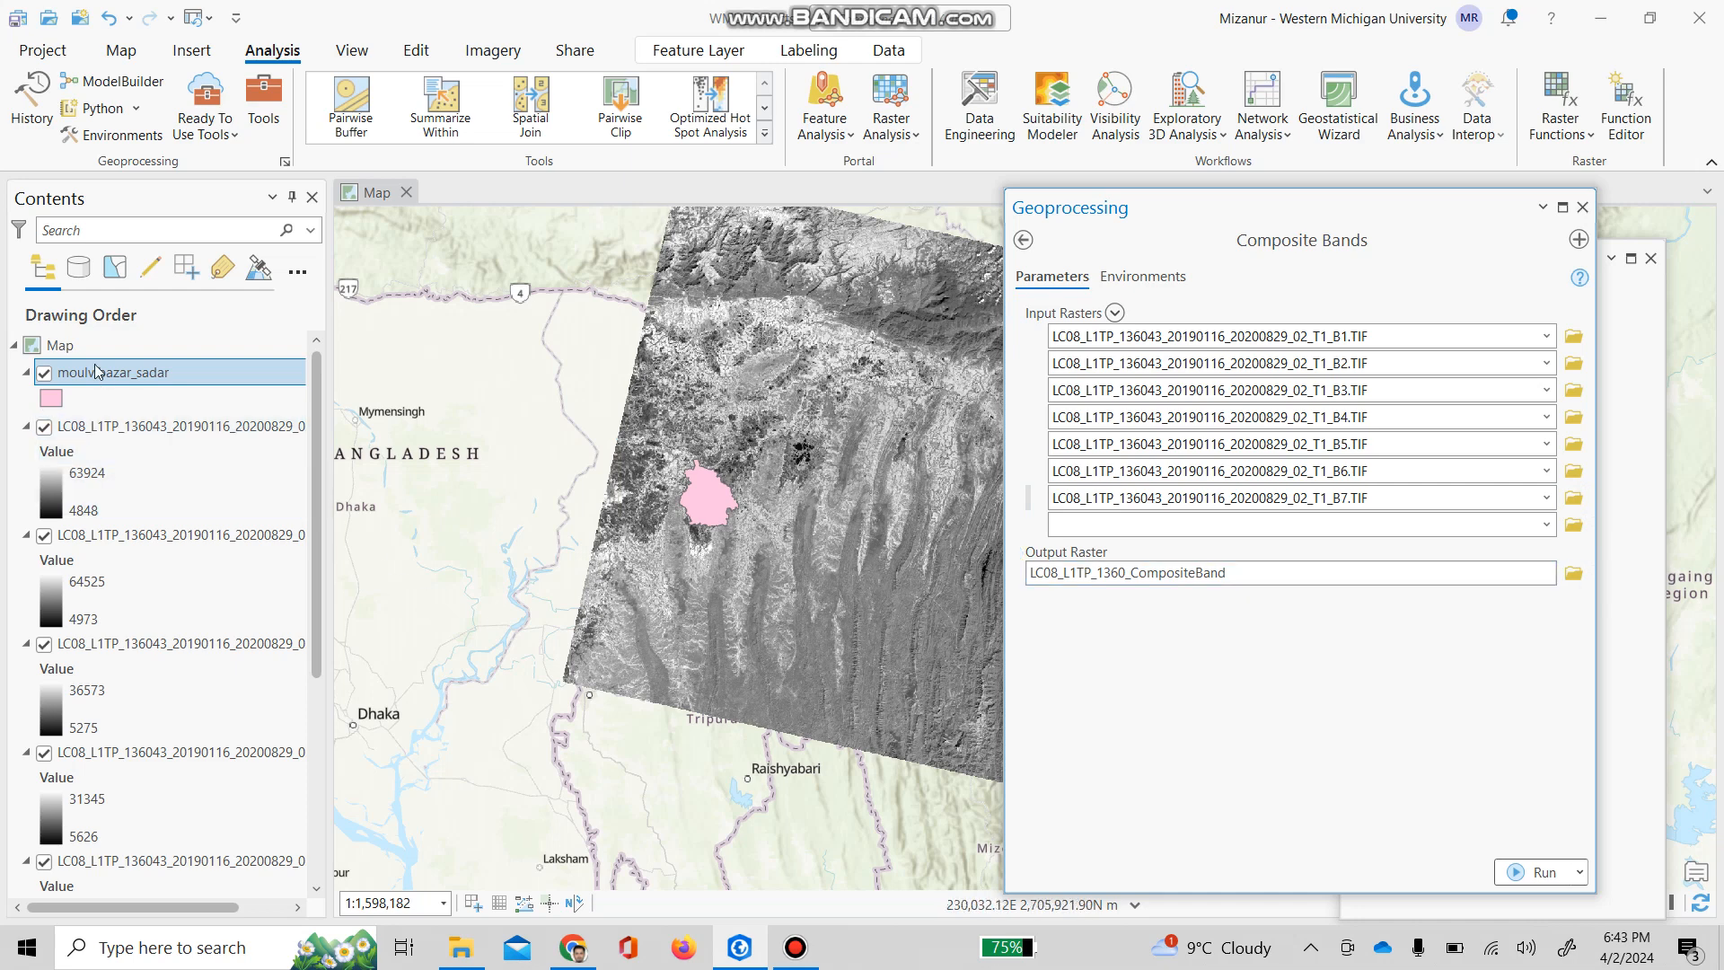
click(44, 372)
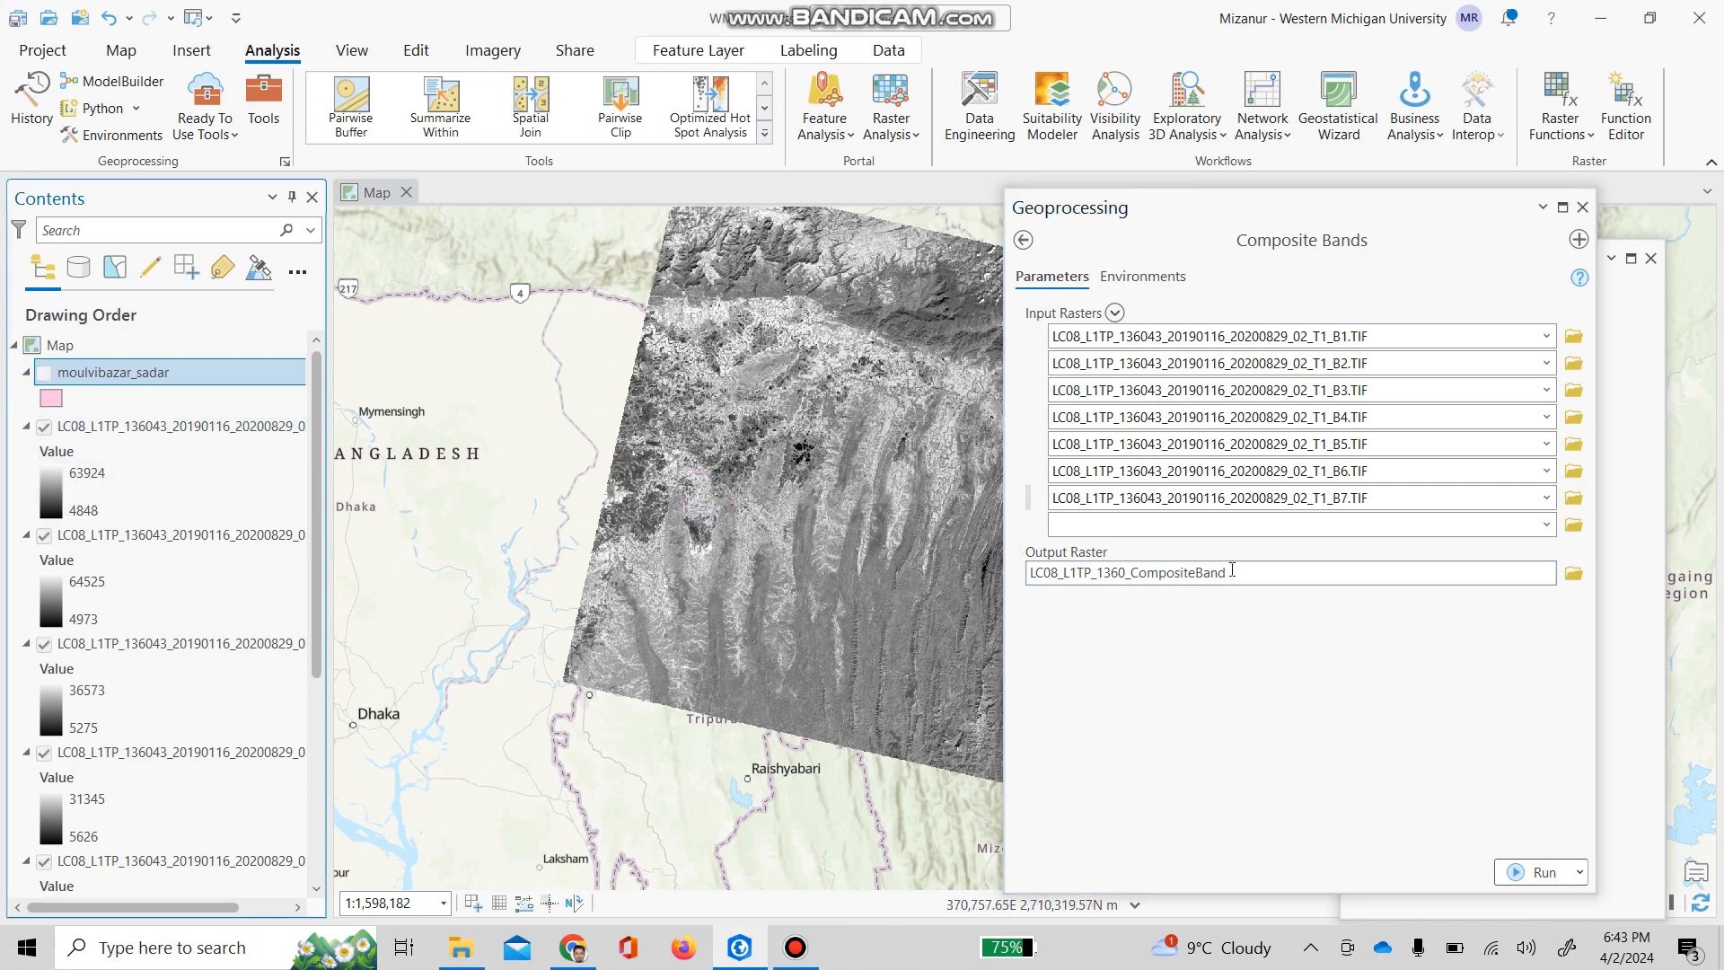
click(1537, 872)
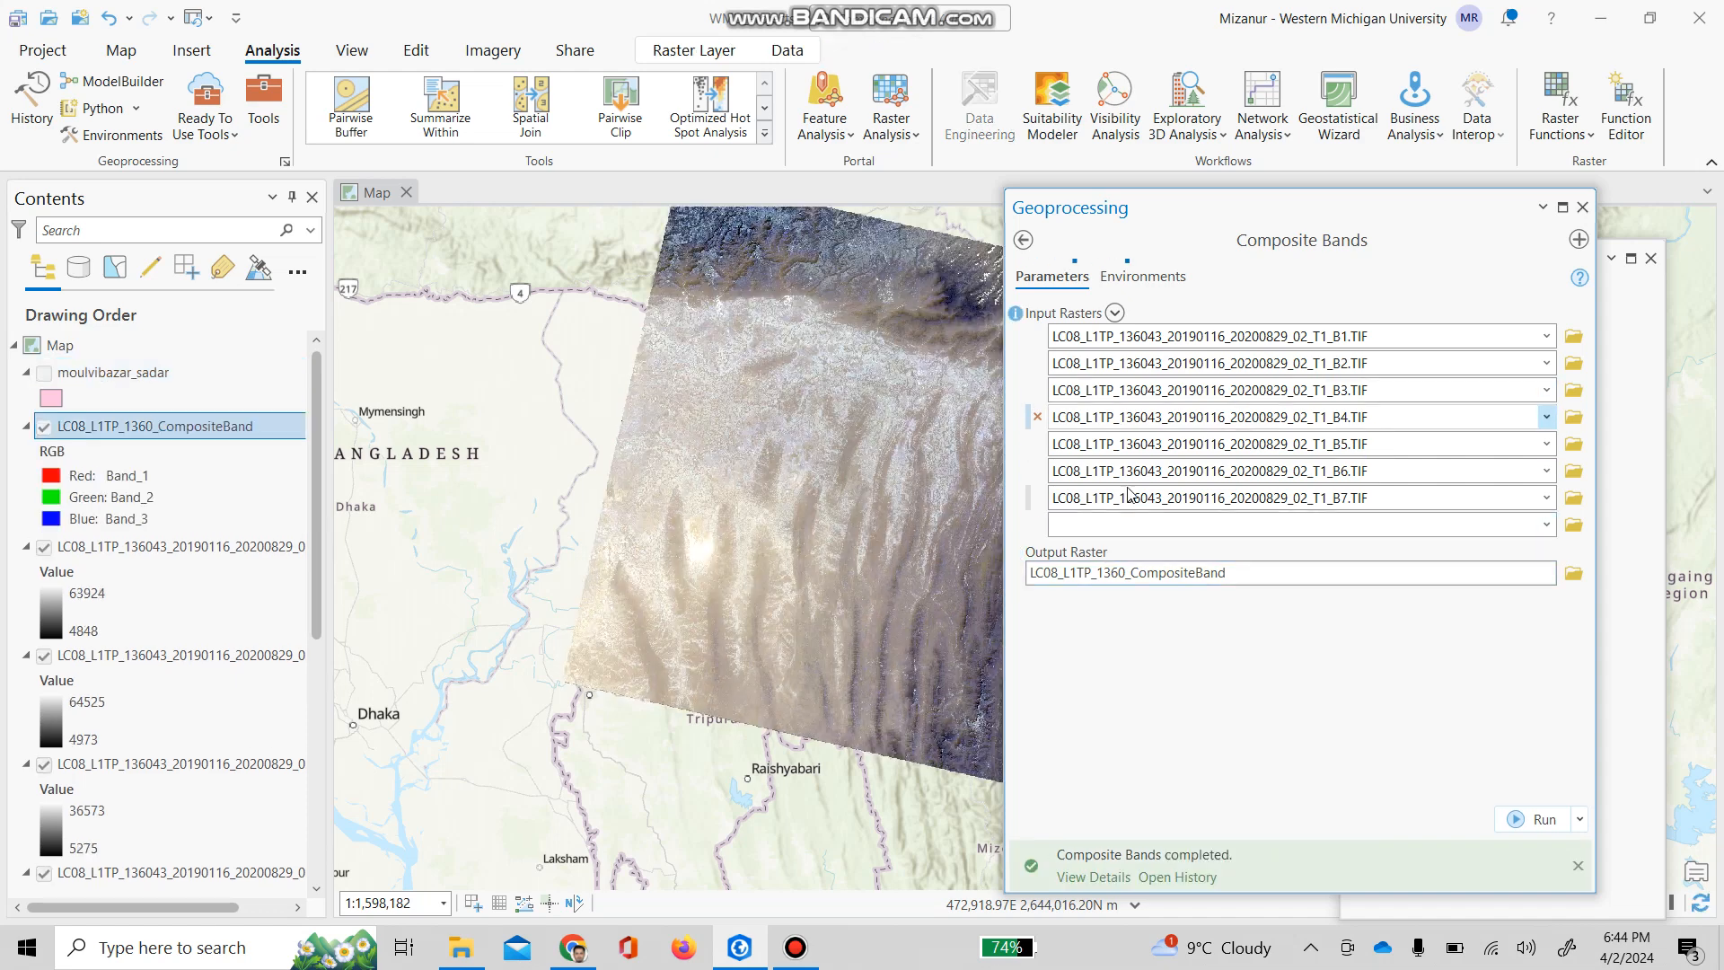
Narrow the Composite Bands window to uncover the composite image, and show the moulvibazar_sadar layer on top of it.
drag(998, 482, 1293, 501)
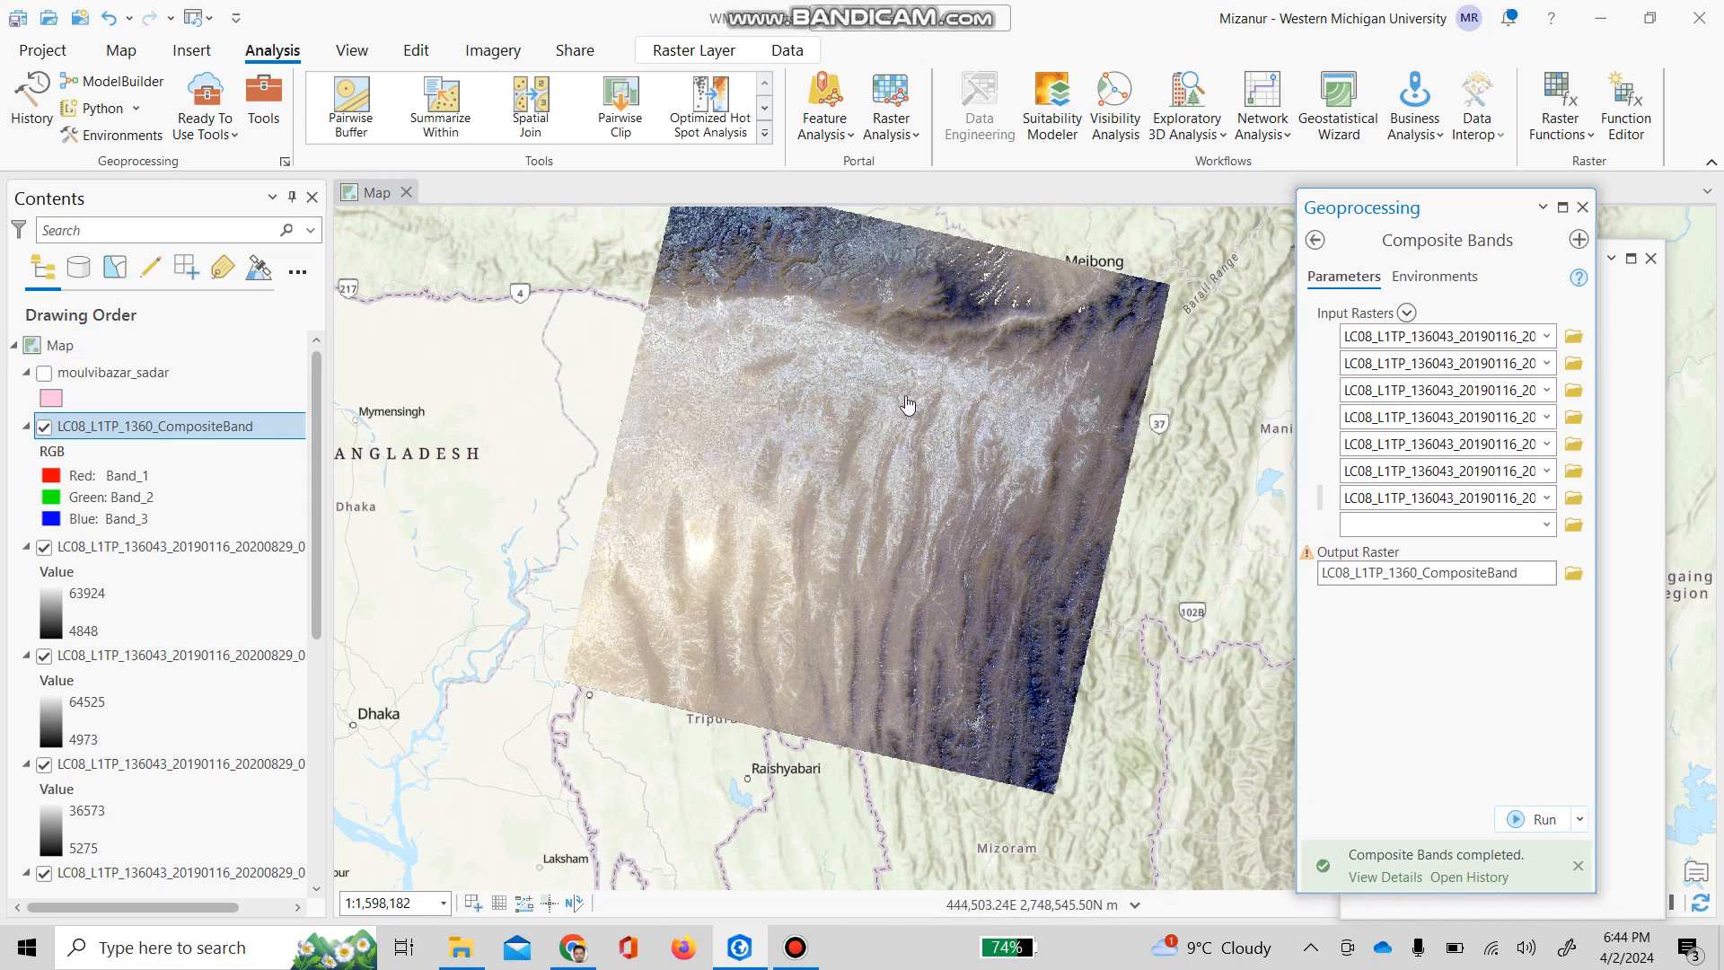
drag(853, 464, 745, 529)
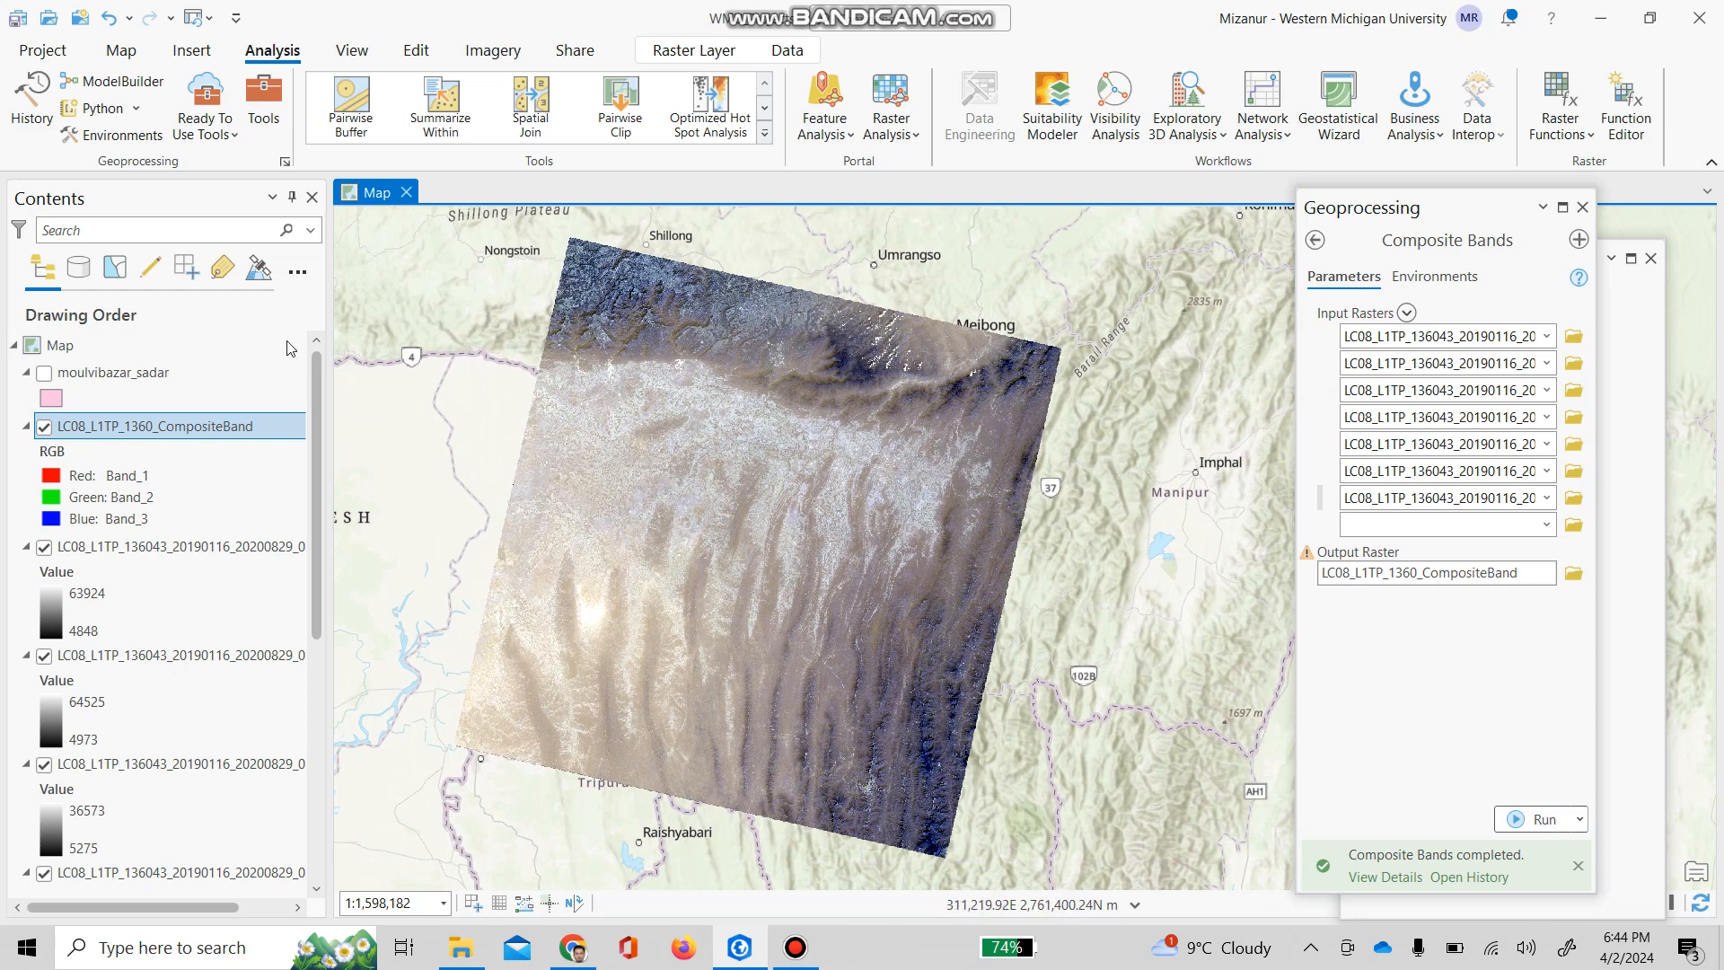
click(43, 372)
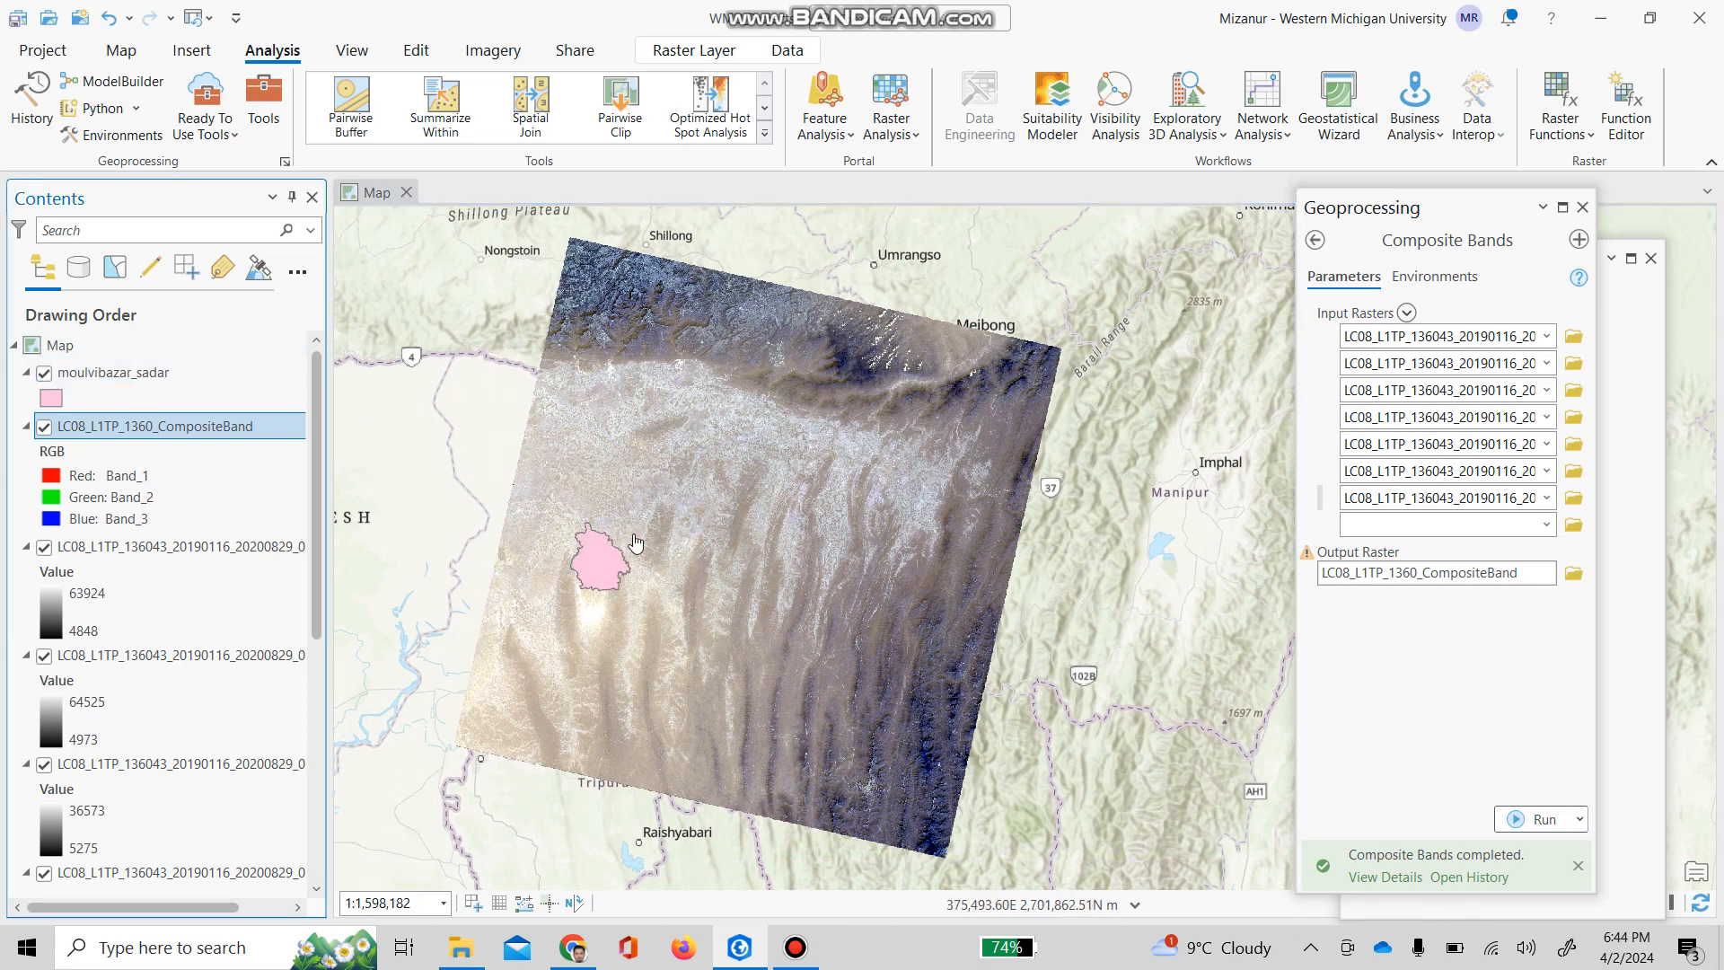
Close the Composite Bands tool, search the geoprocessing tools for "extract by mask", and open Extract by Mask.
scroll(565, 568, up, 2)
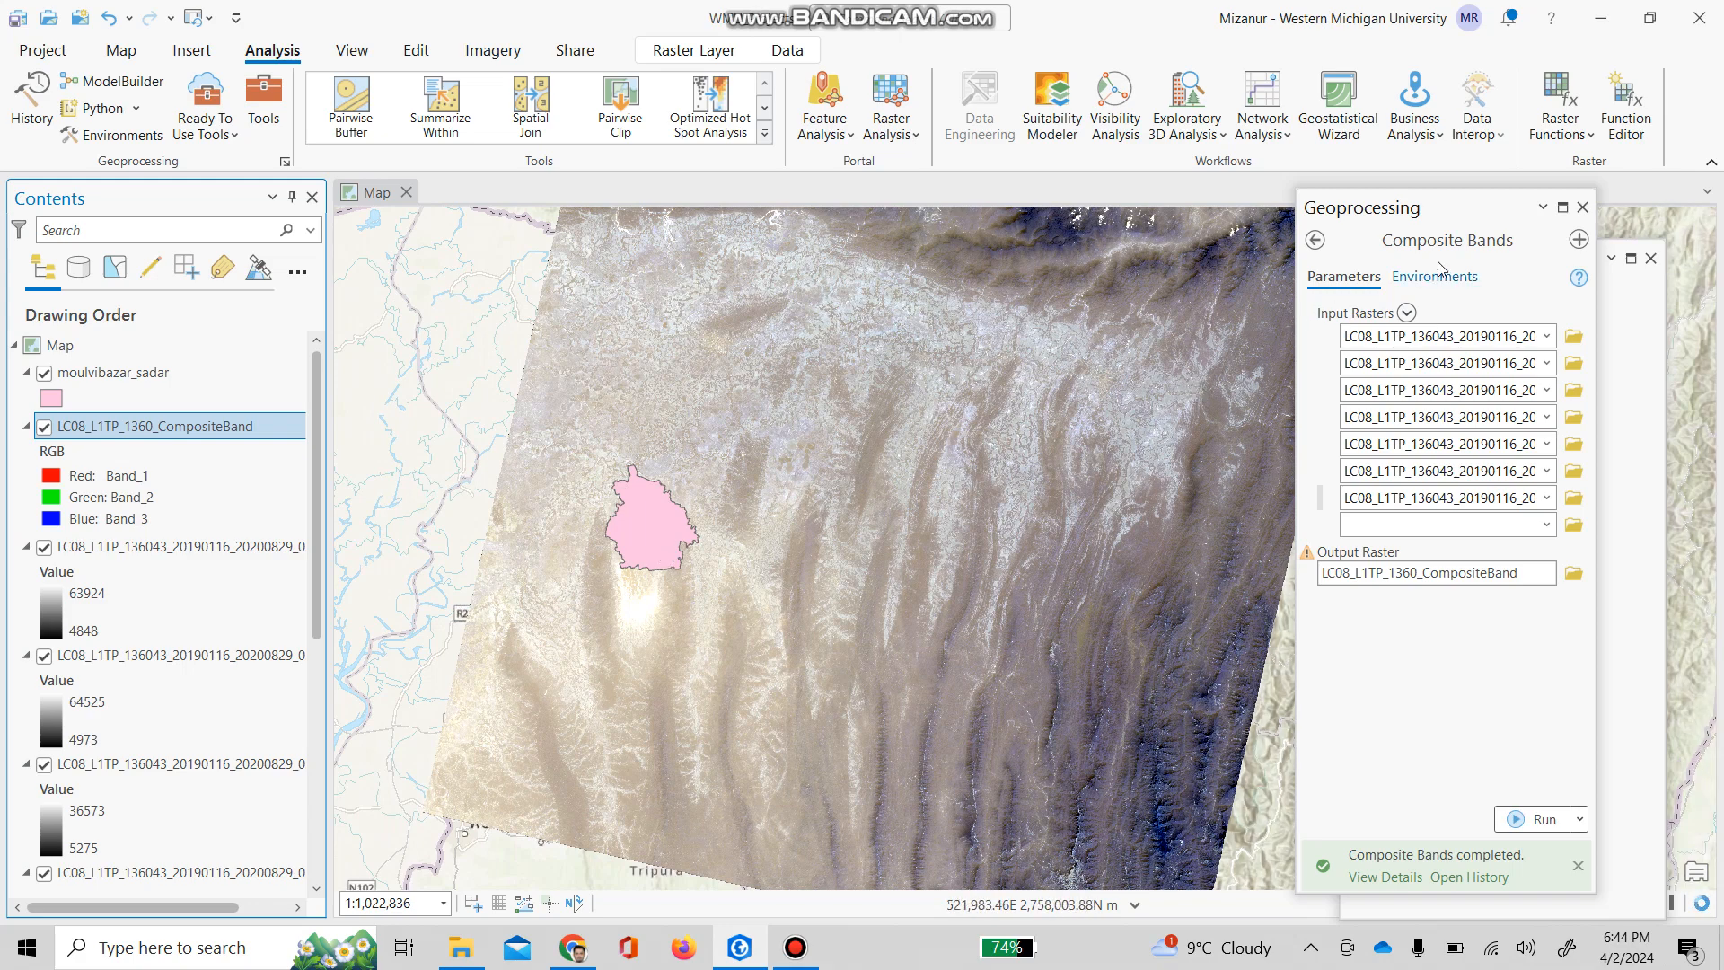
click(1582, 208)
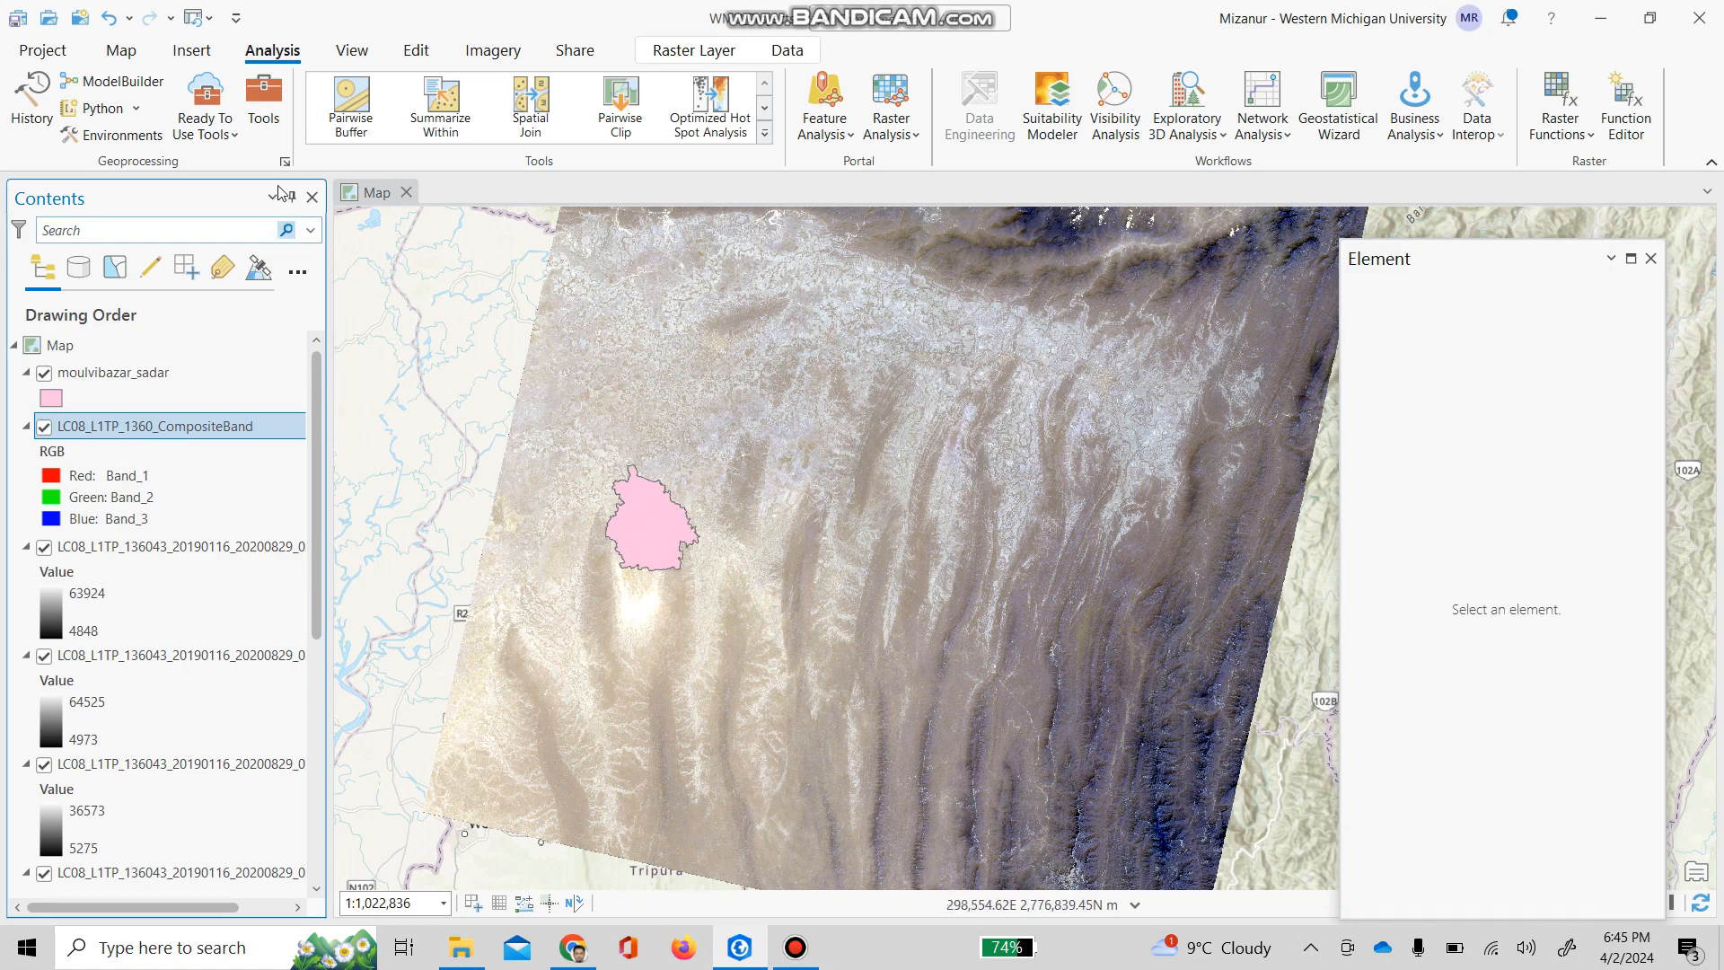
click(263, 101)
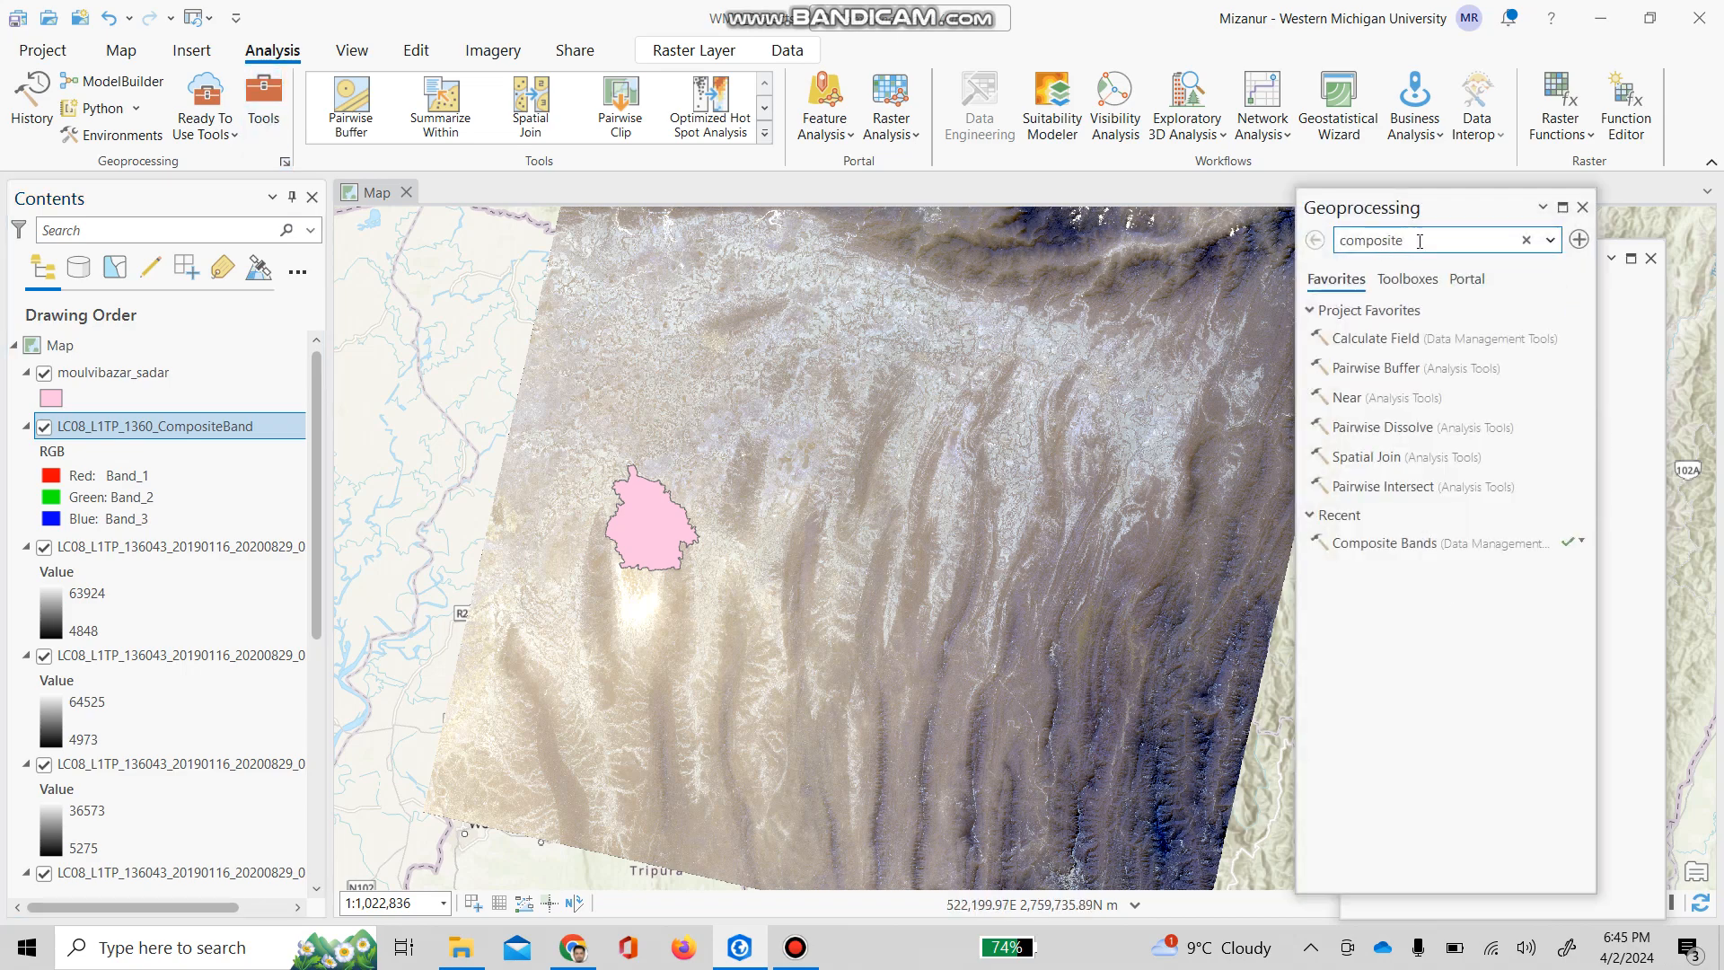
drag(1245, 217, 1246, 219)
key(BackSpace)
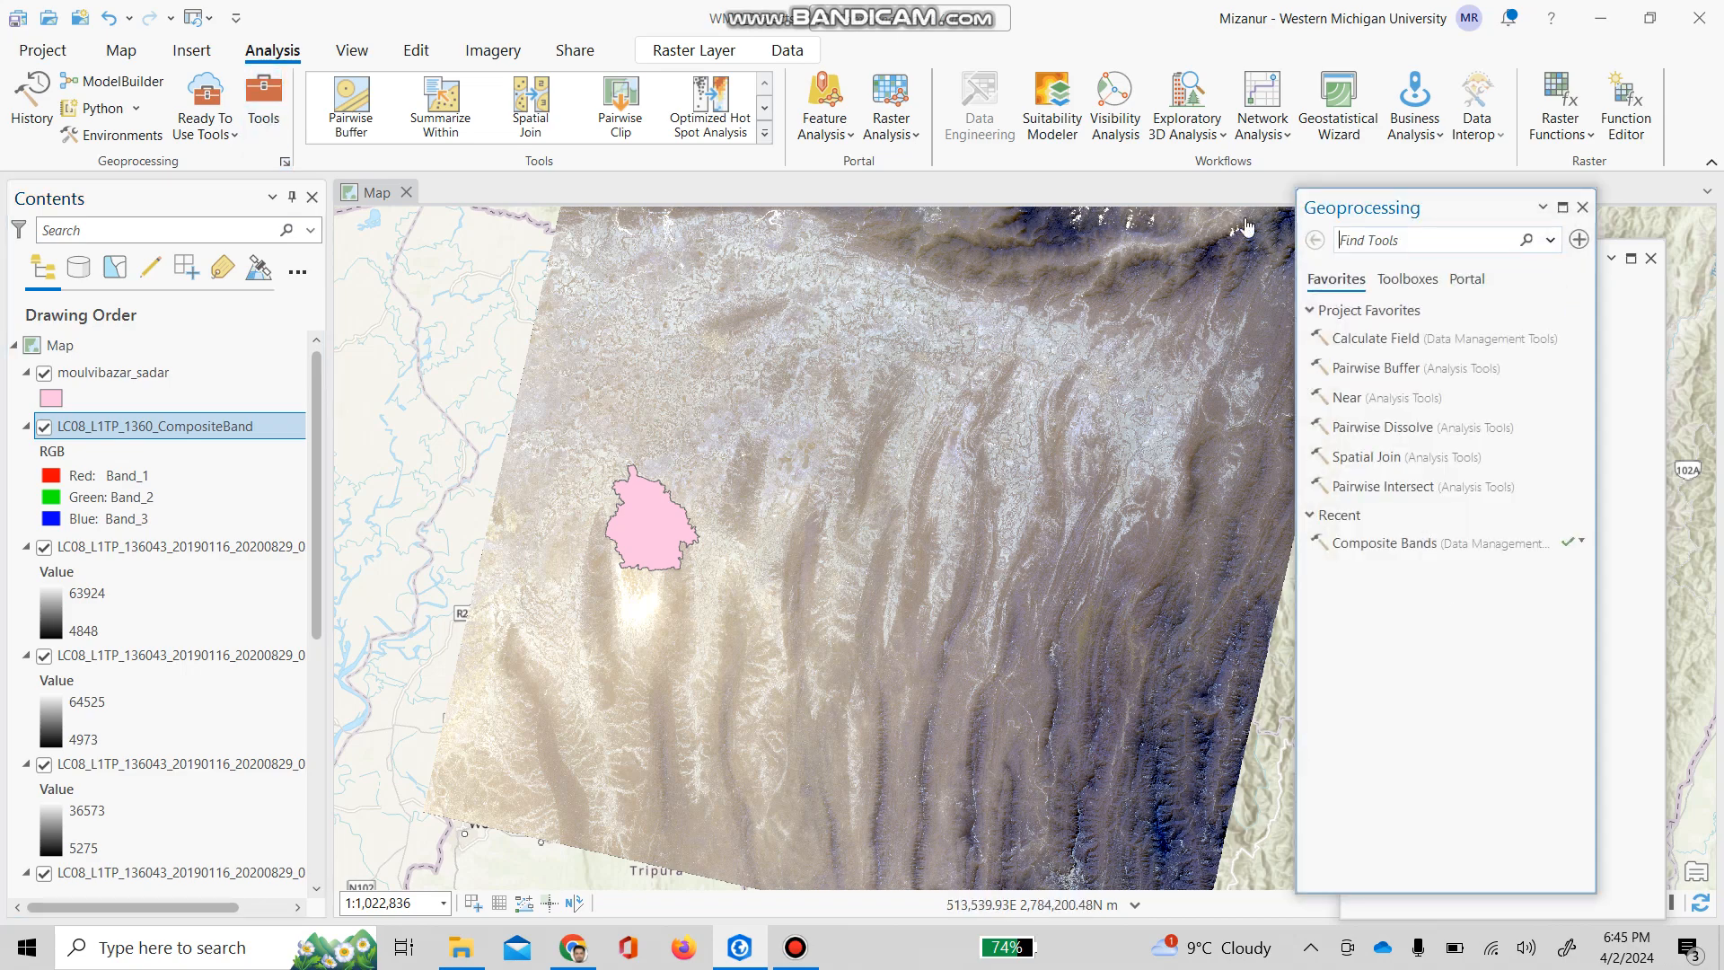
text(e)
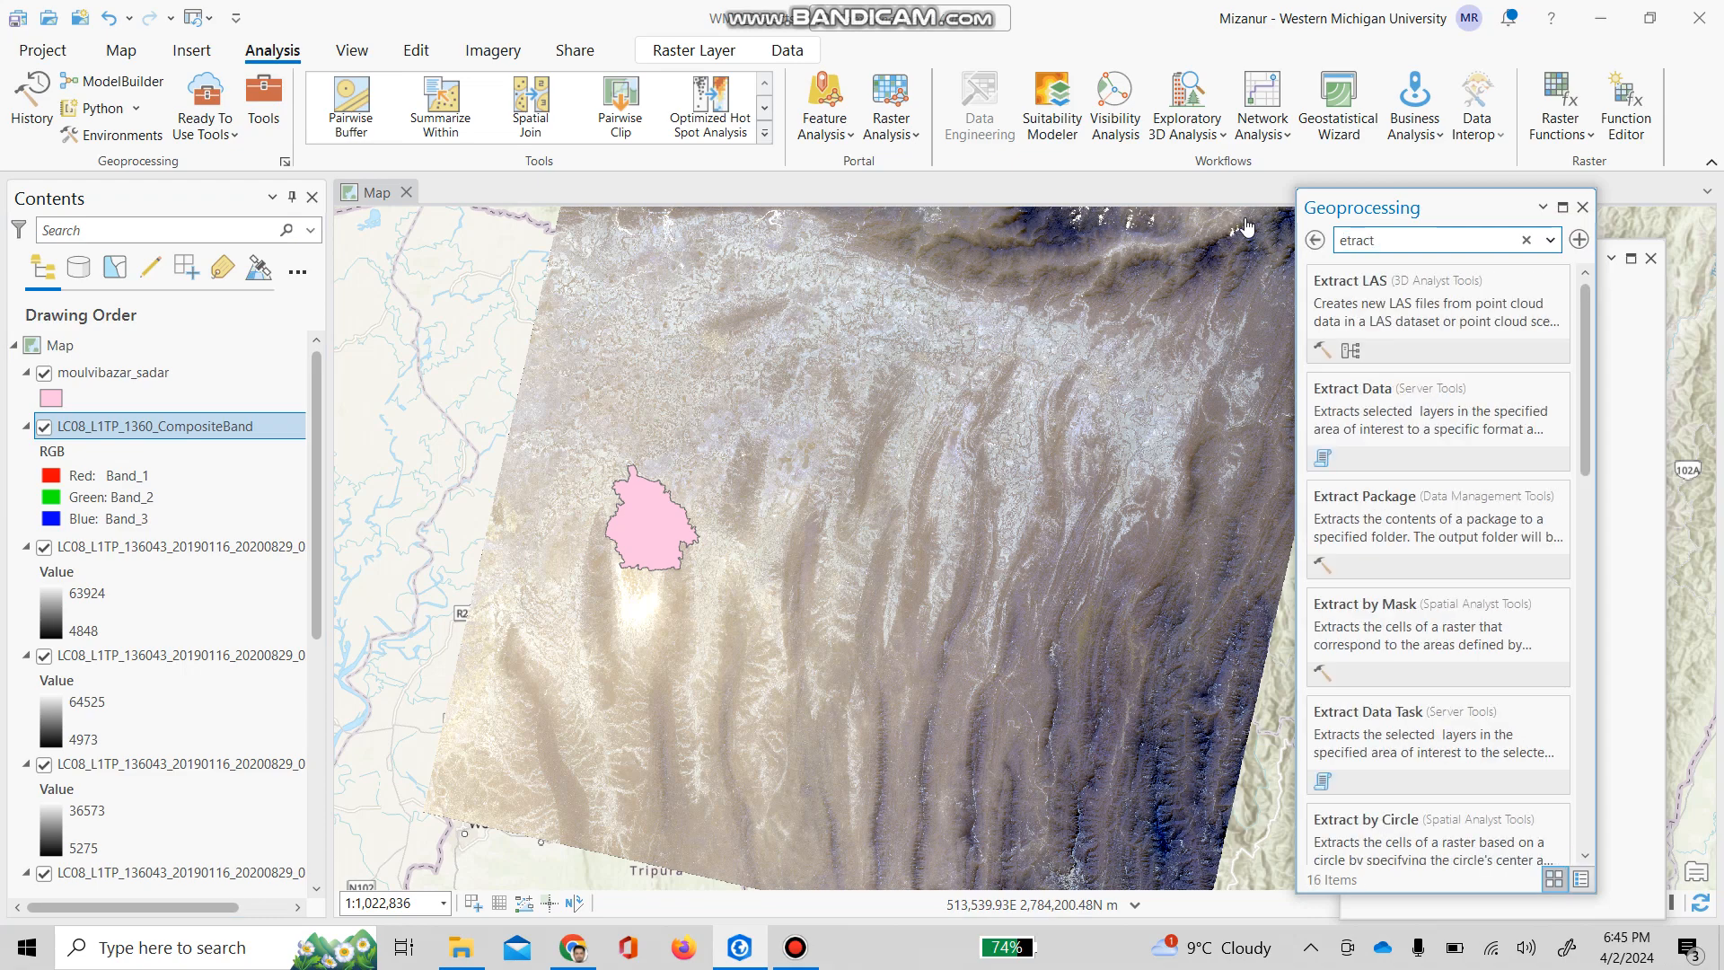
text(x)
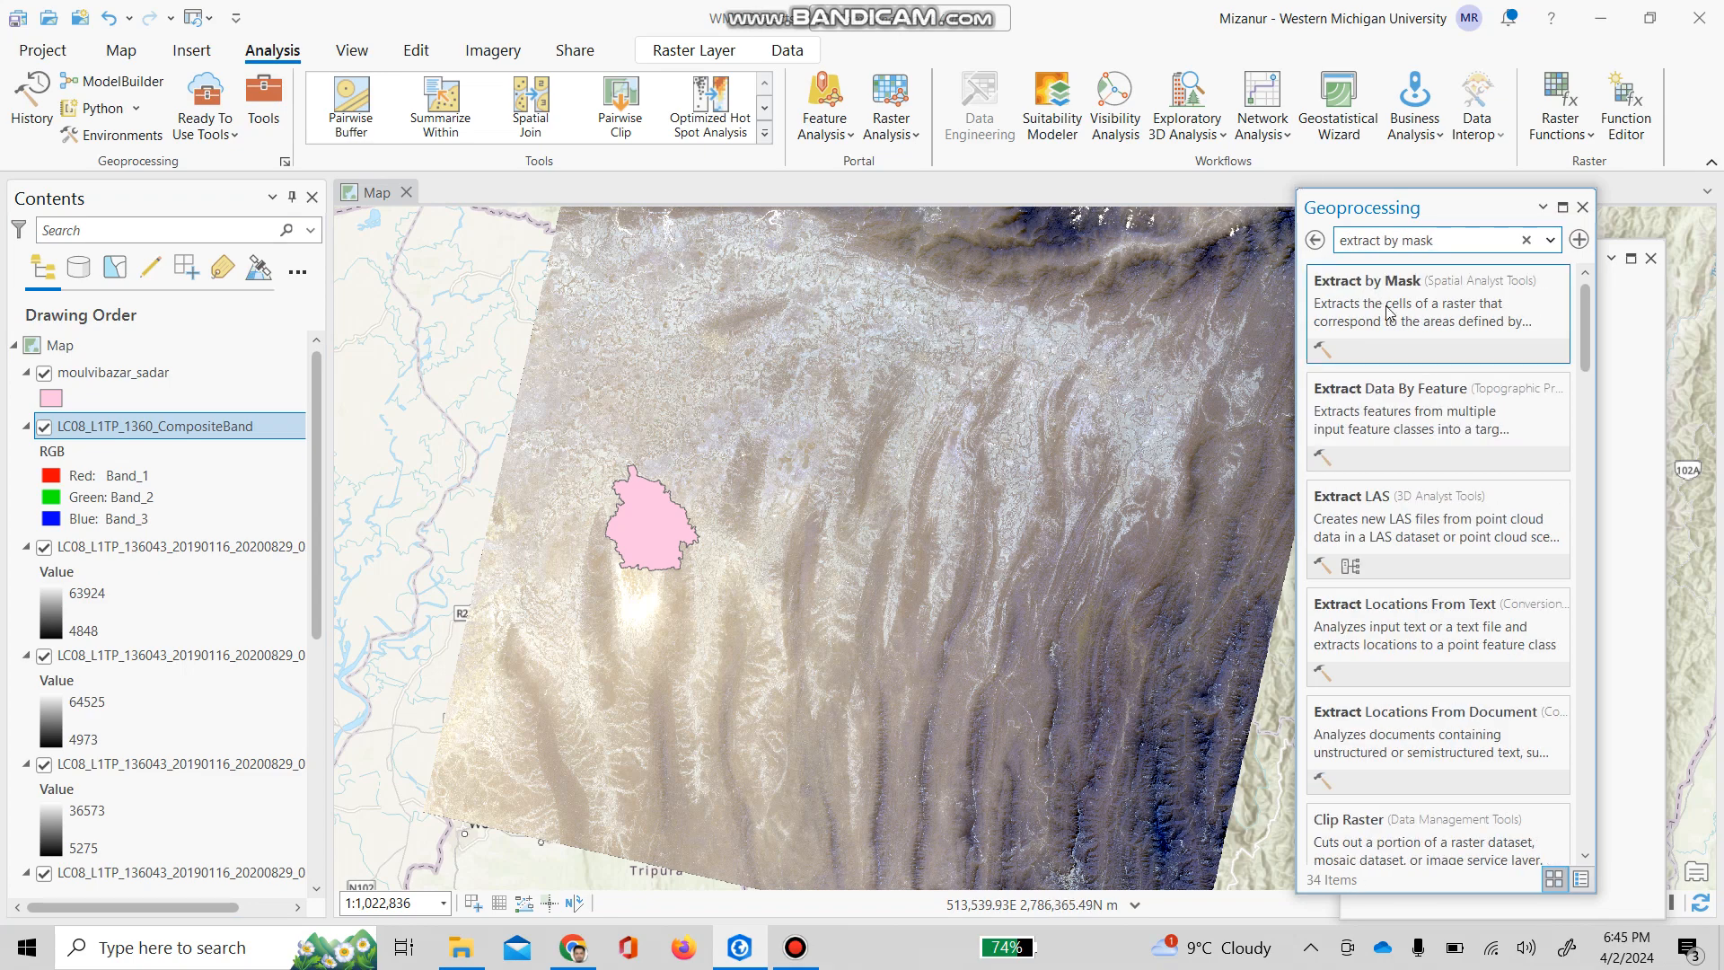
click(1371, 306)
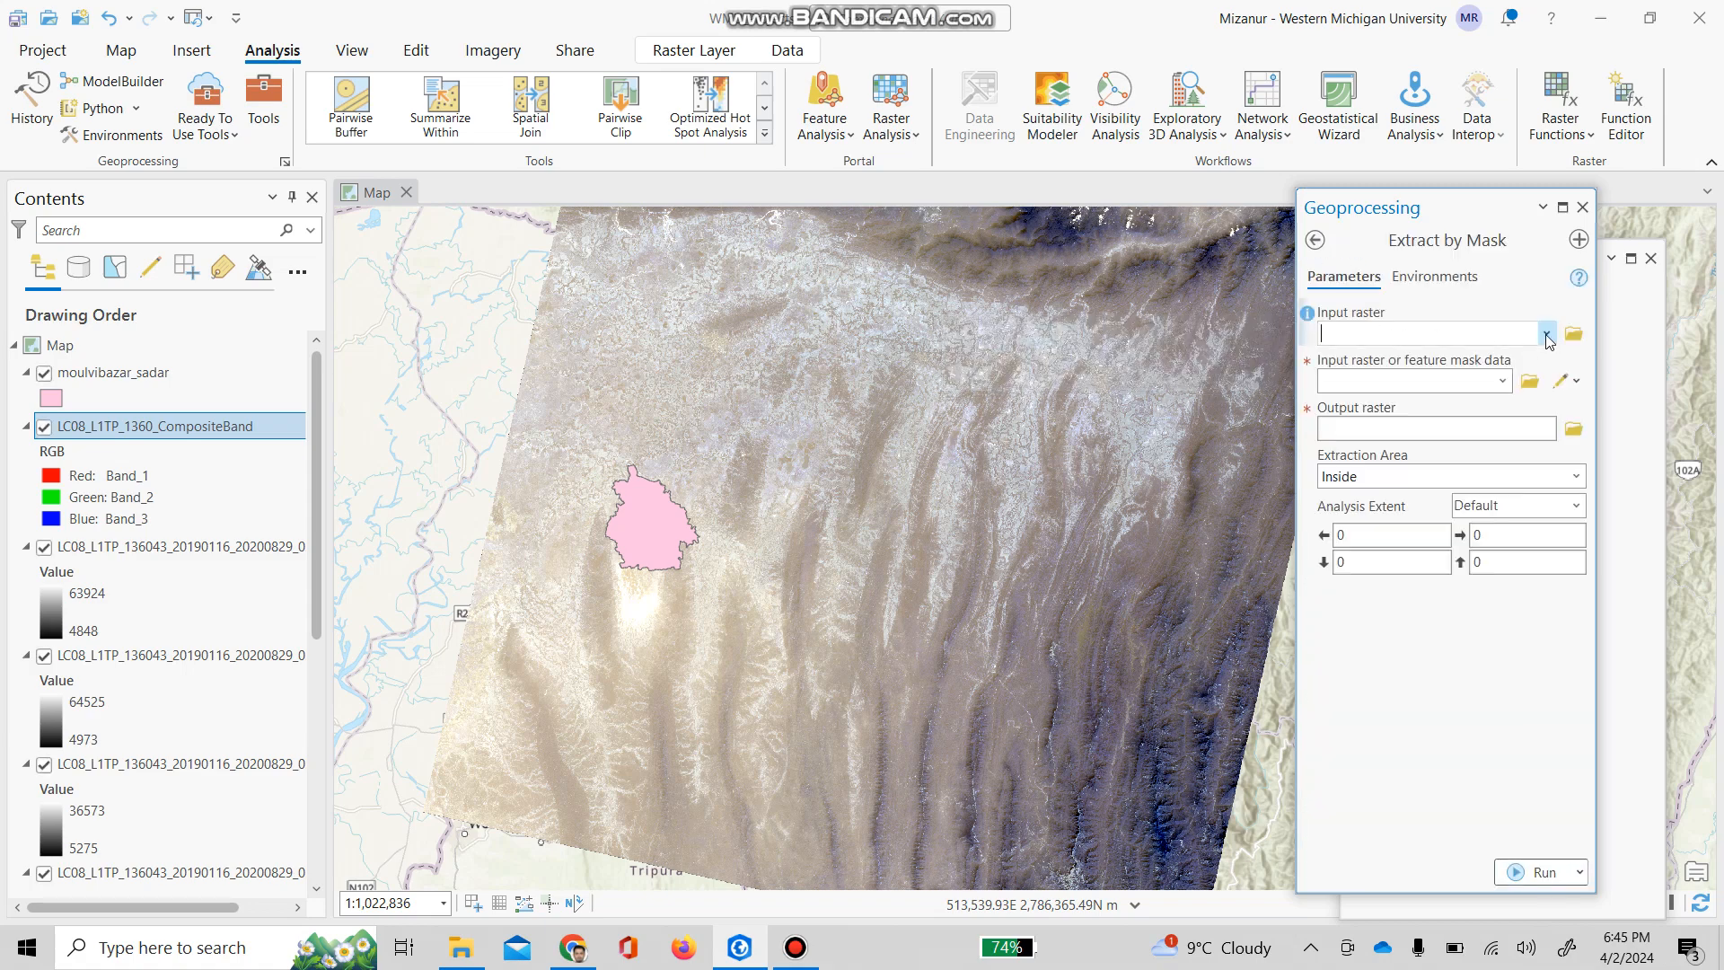
Set the Extract by Mask input raster to LC08_L1TP_1360_CompositeBand and the mask to moulvibazar_sadar, keeping the extraction area Inside.
click(1547, 336)
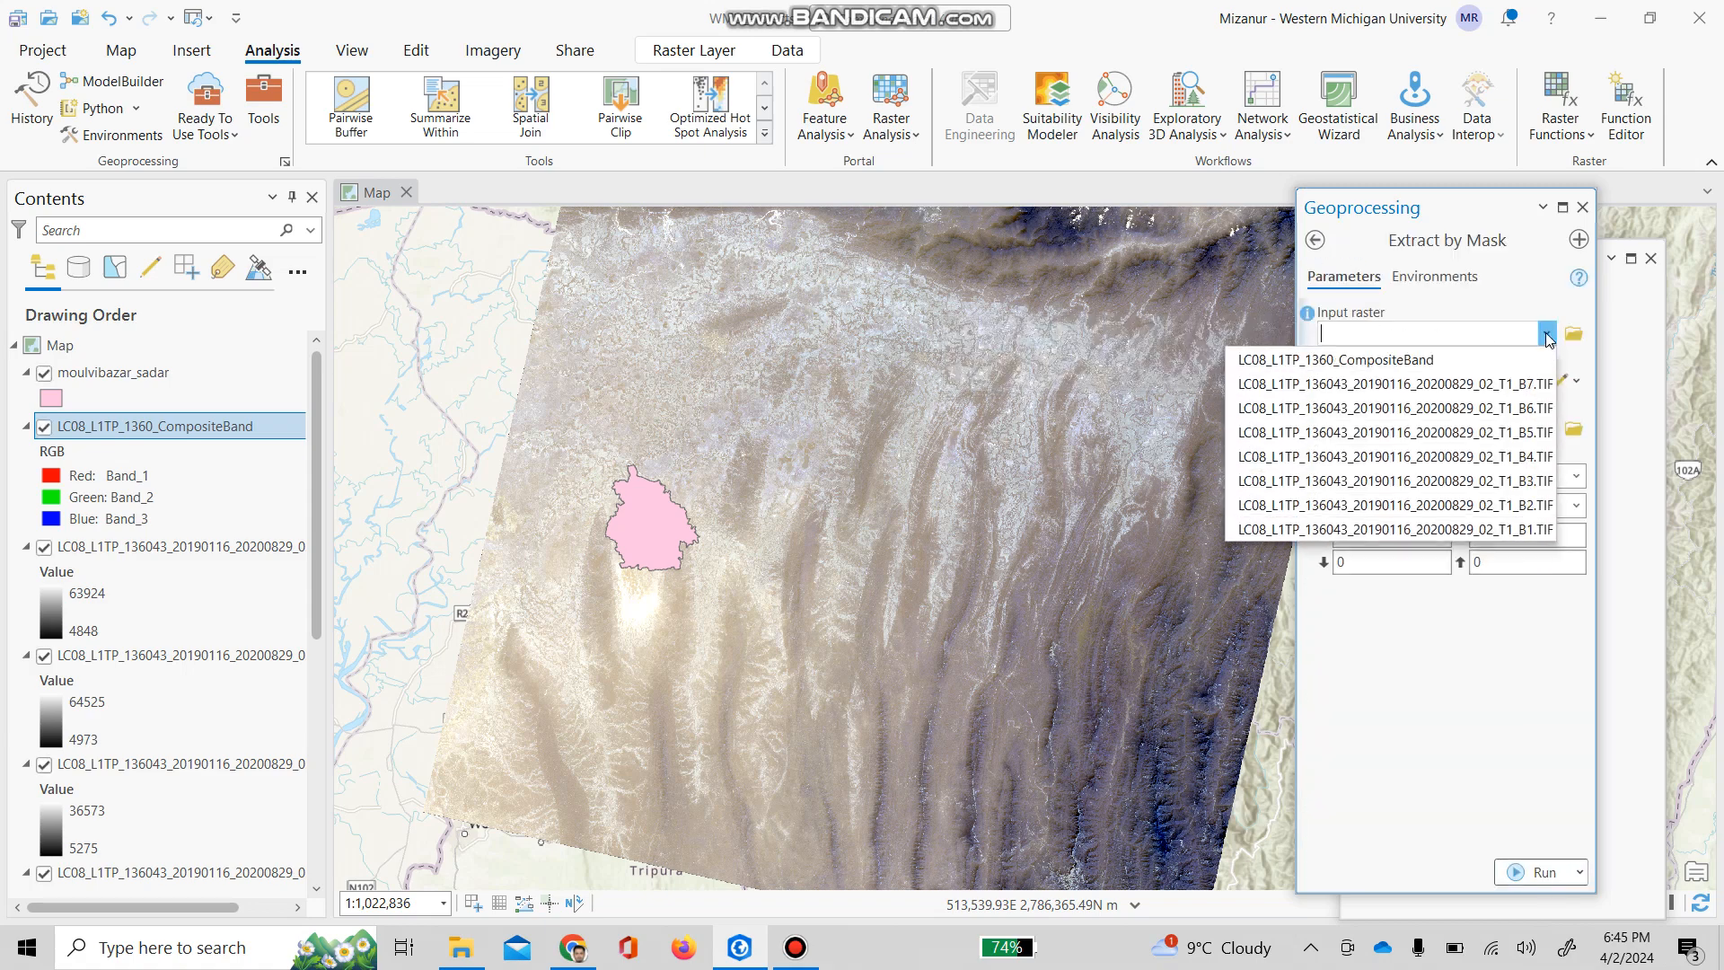
click(1406, 360)
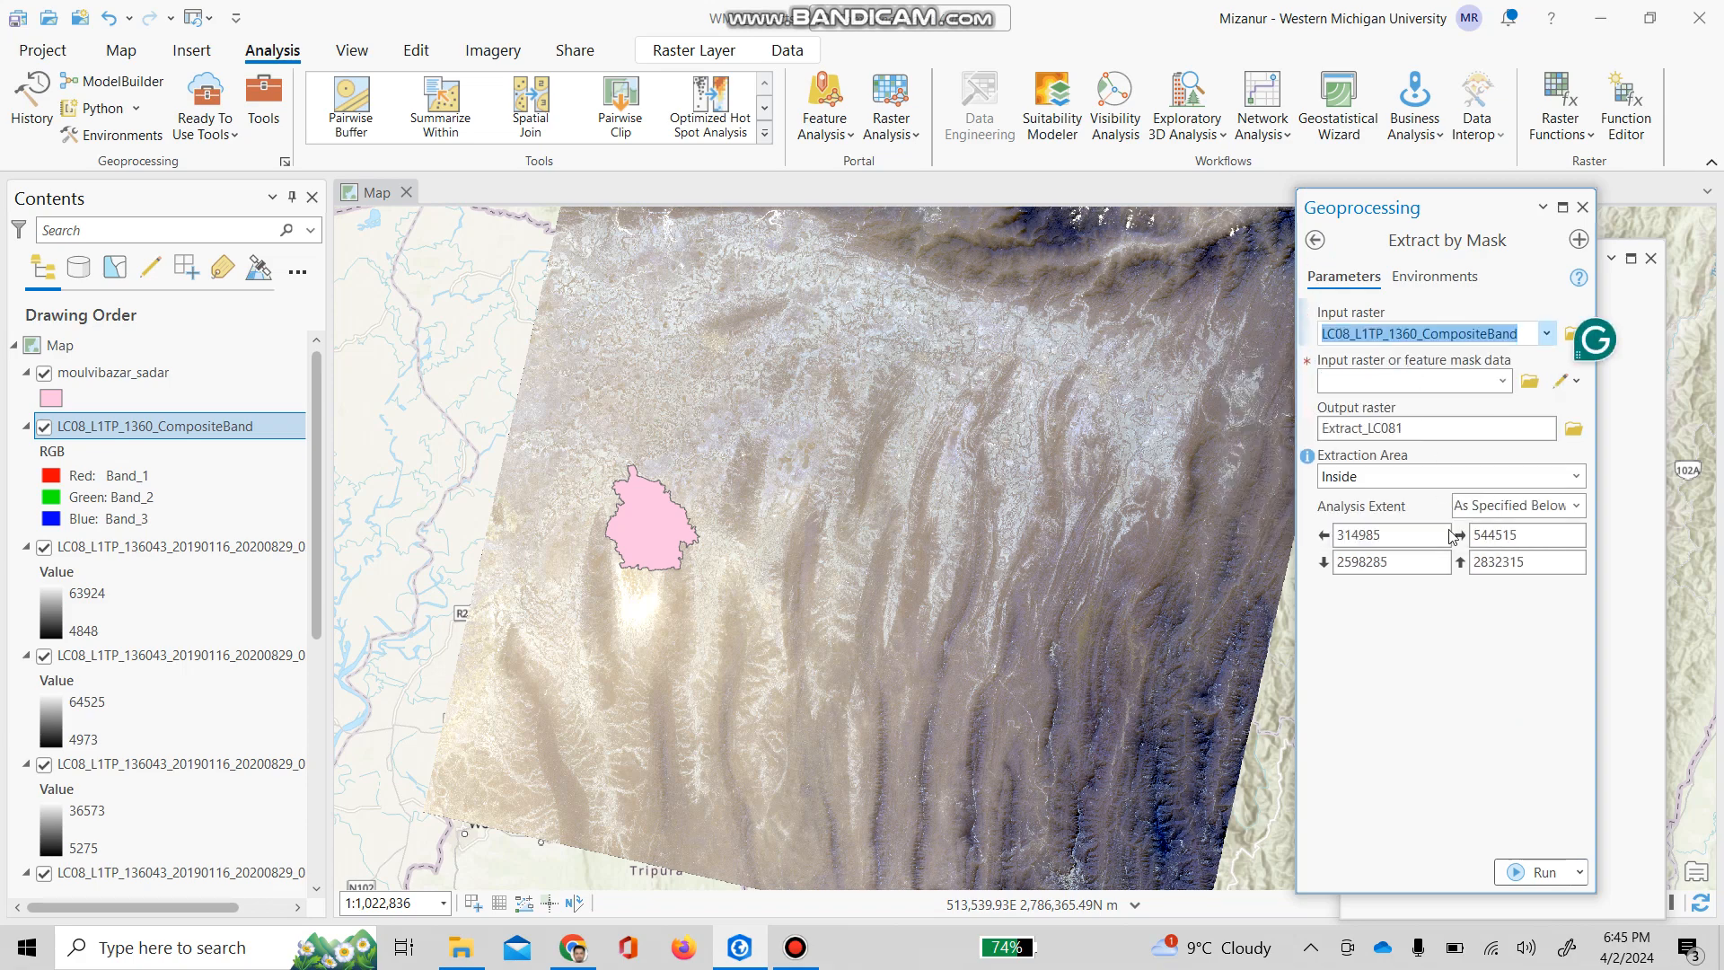
click(1502, 381)
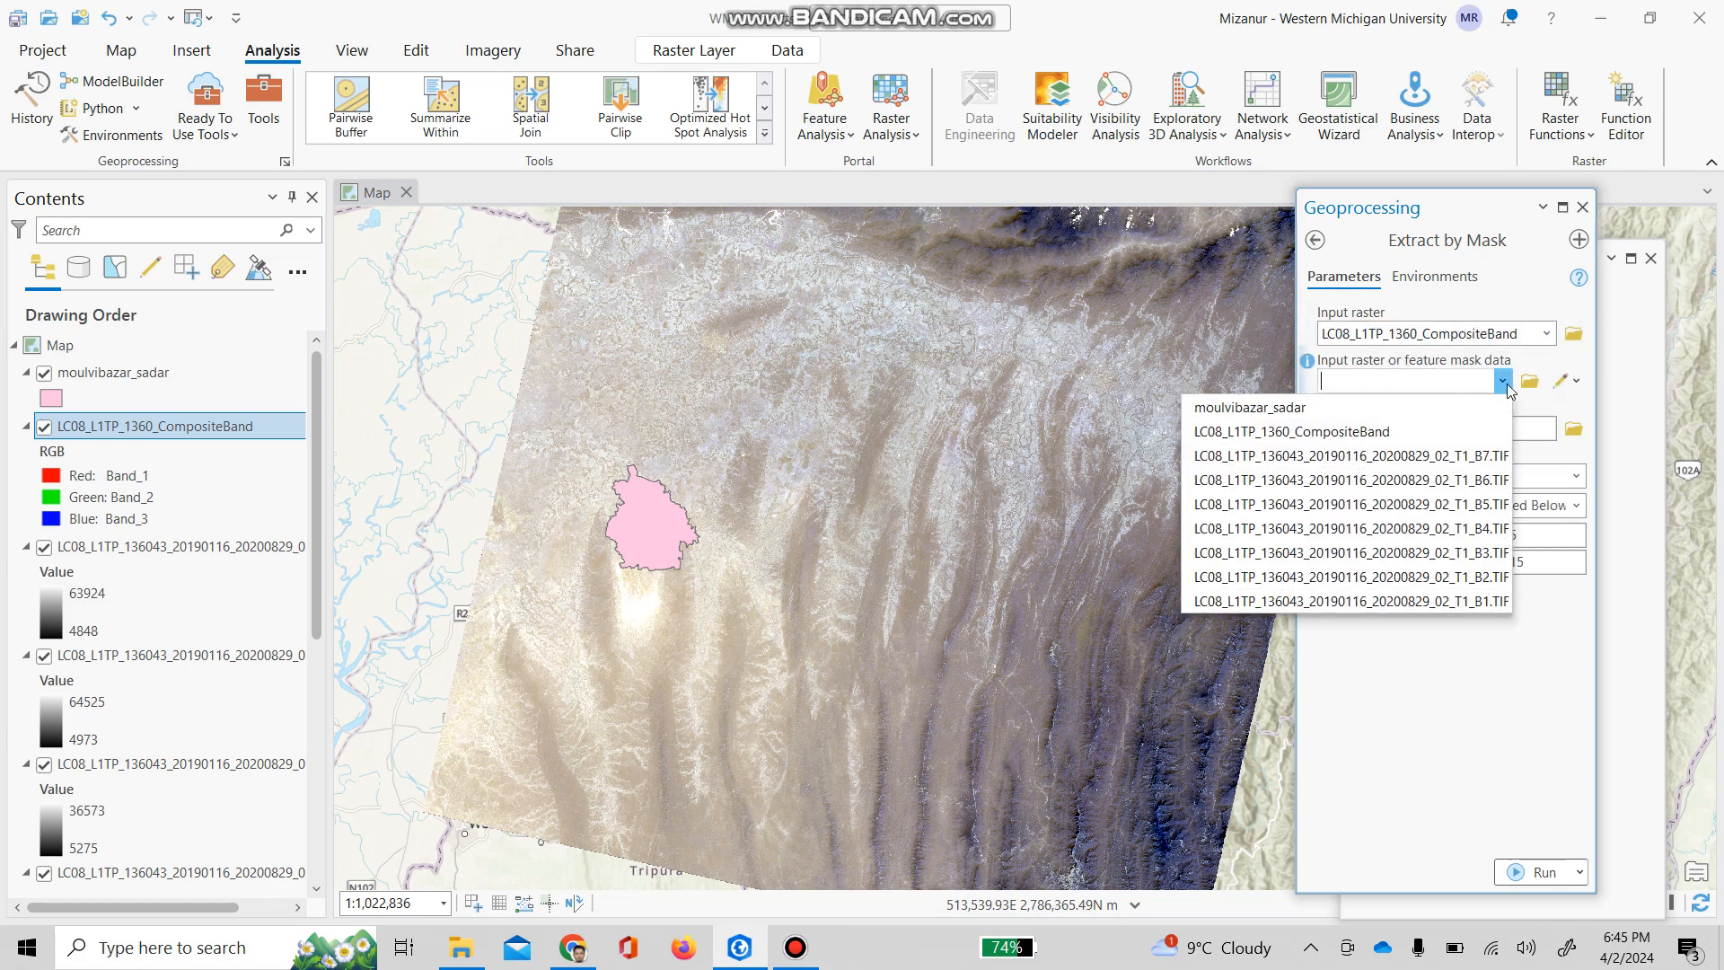
click(1293, 408)
click(1452, 692)
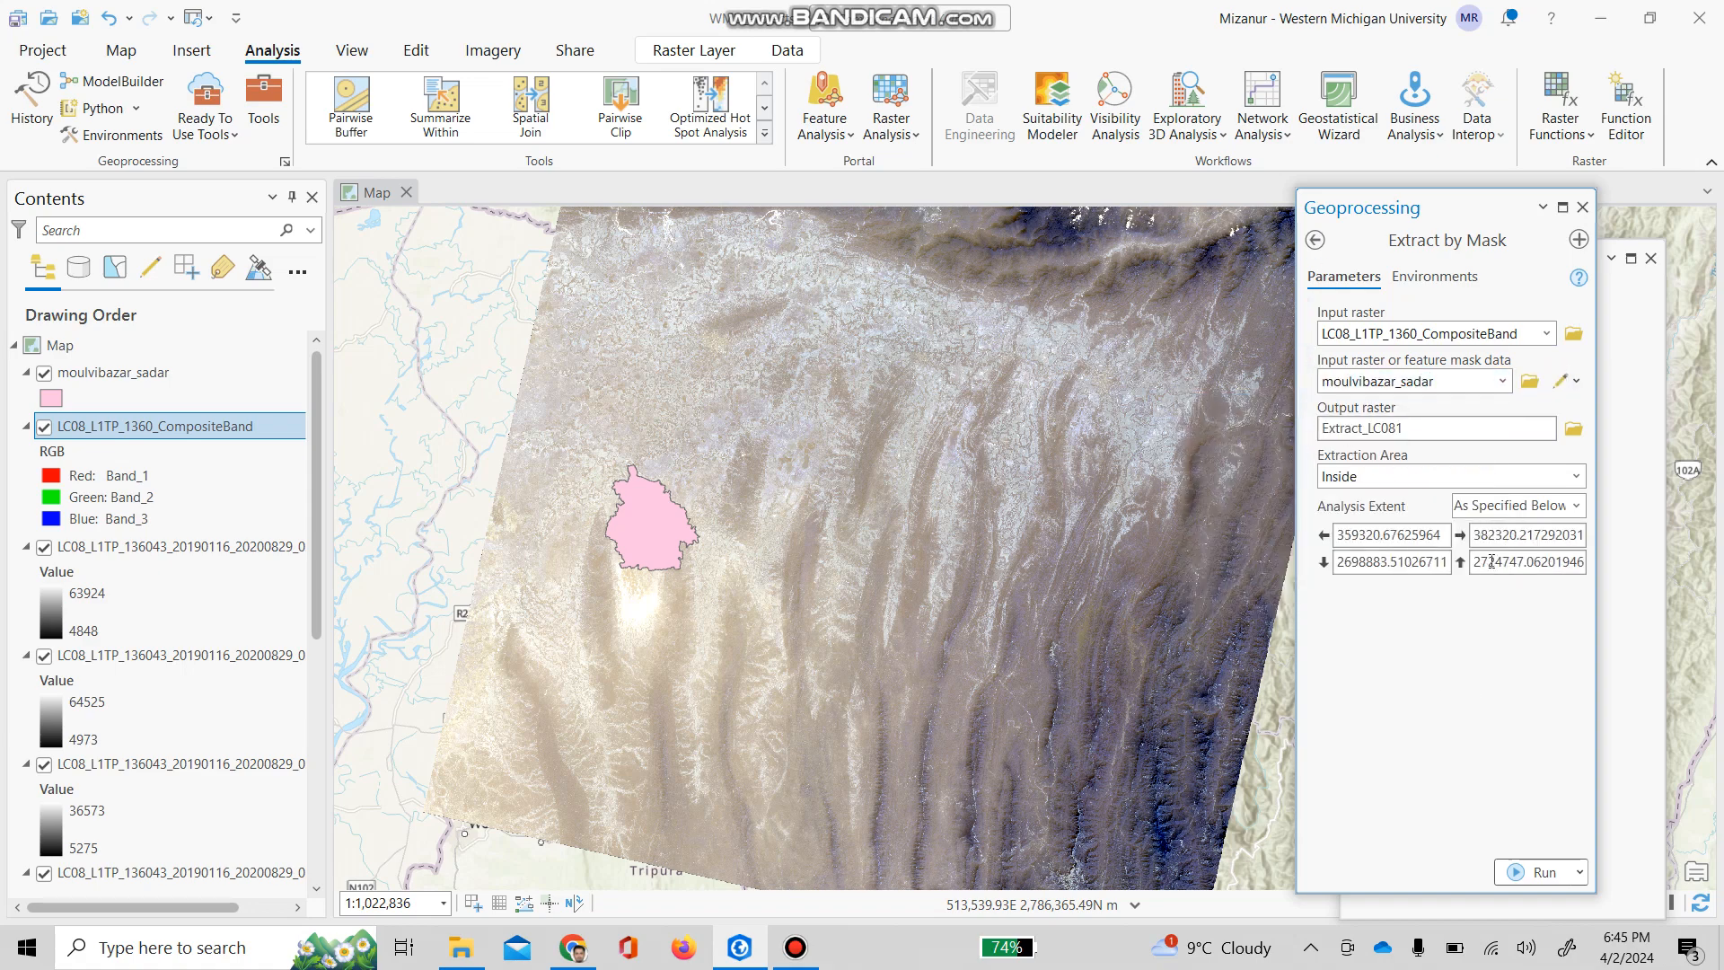
click(1575, 476)
click(1562, 492)
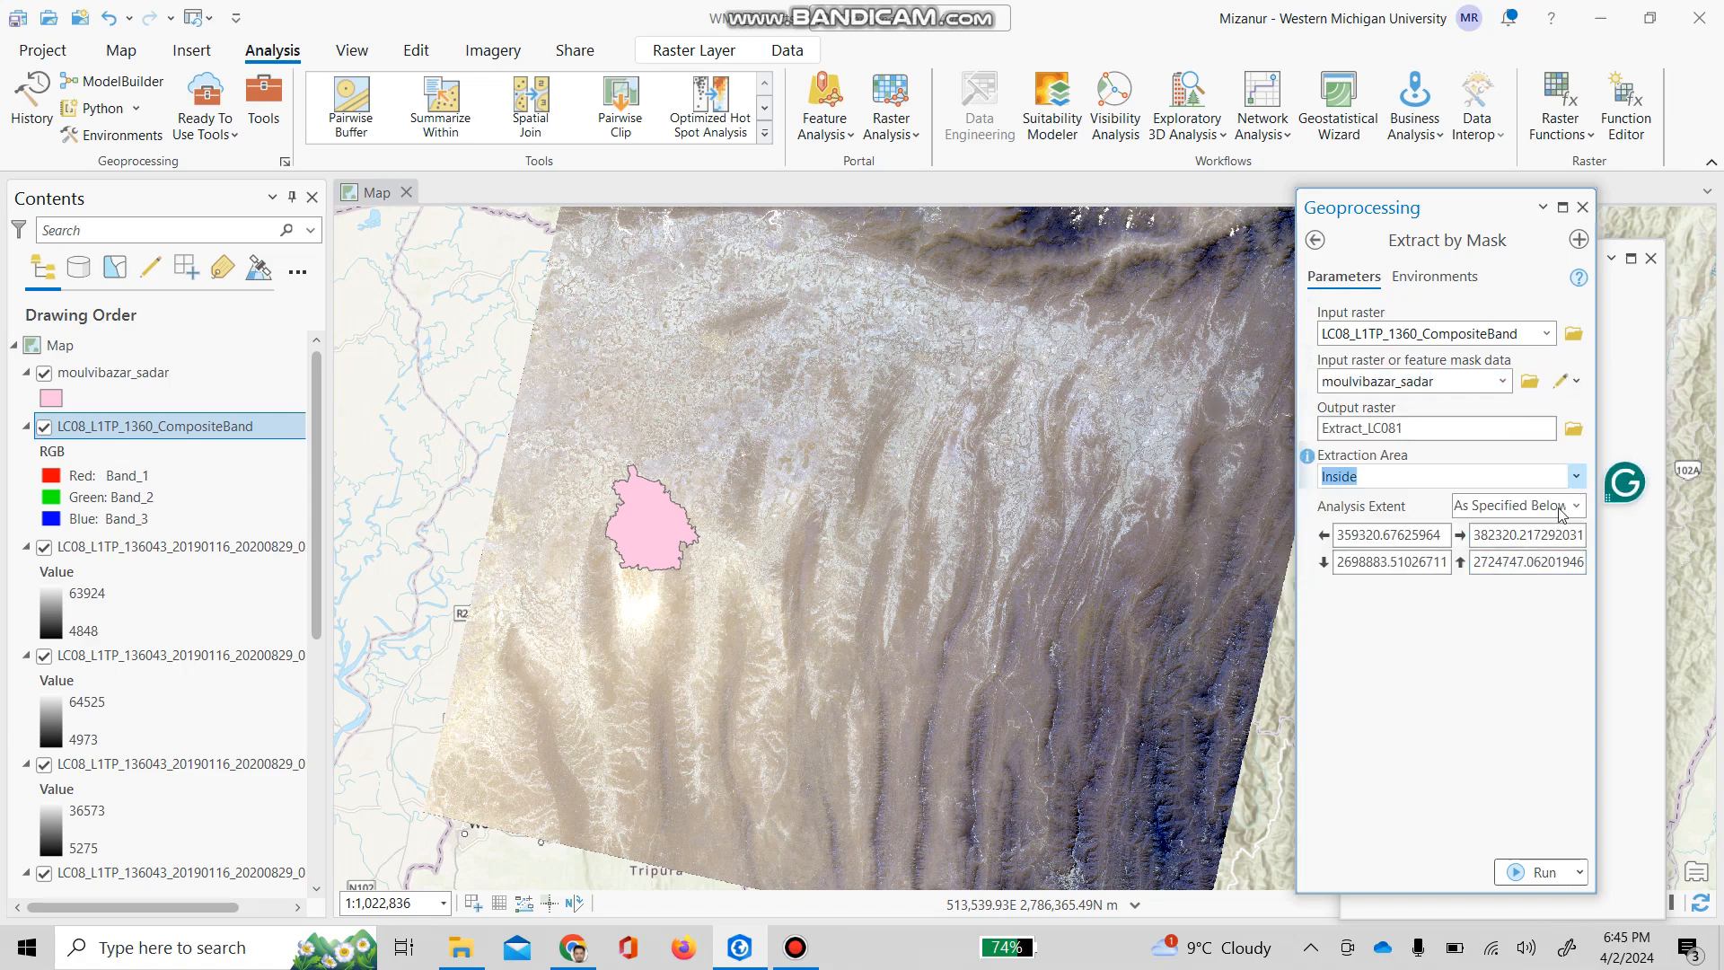
Set the processing extent in the tool's environments to the moulvibazar_sadar layer and widen the tool window to read the coordinates.
click(1437, 280)
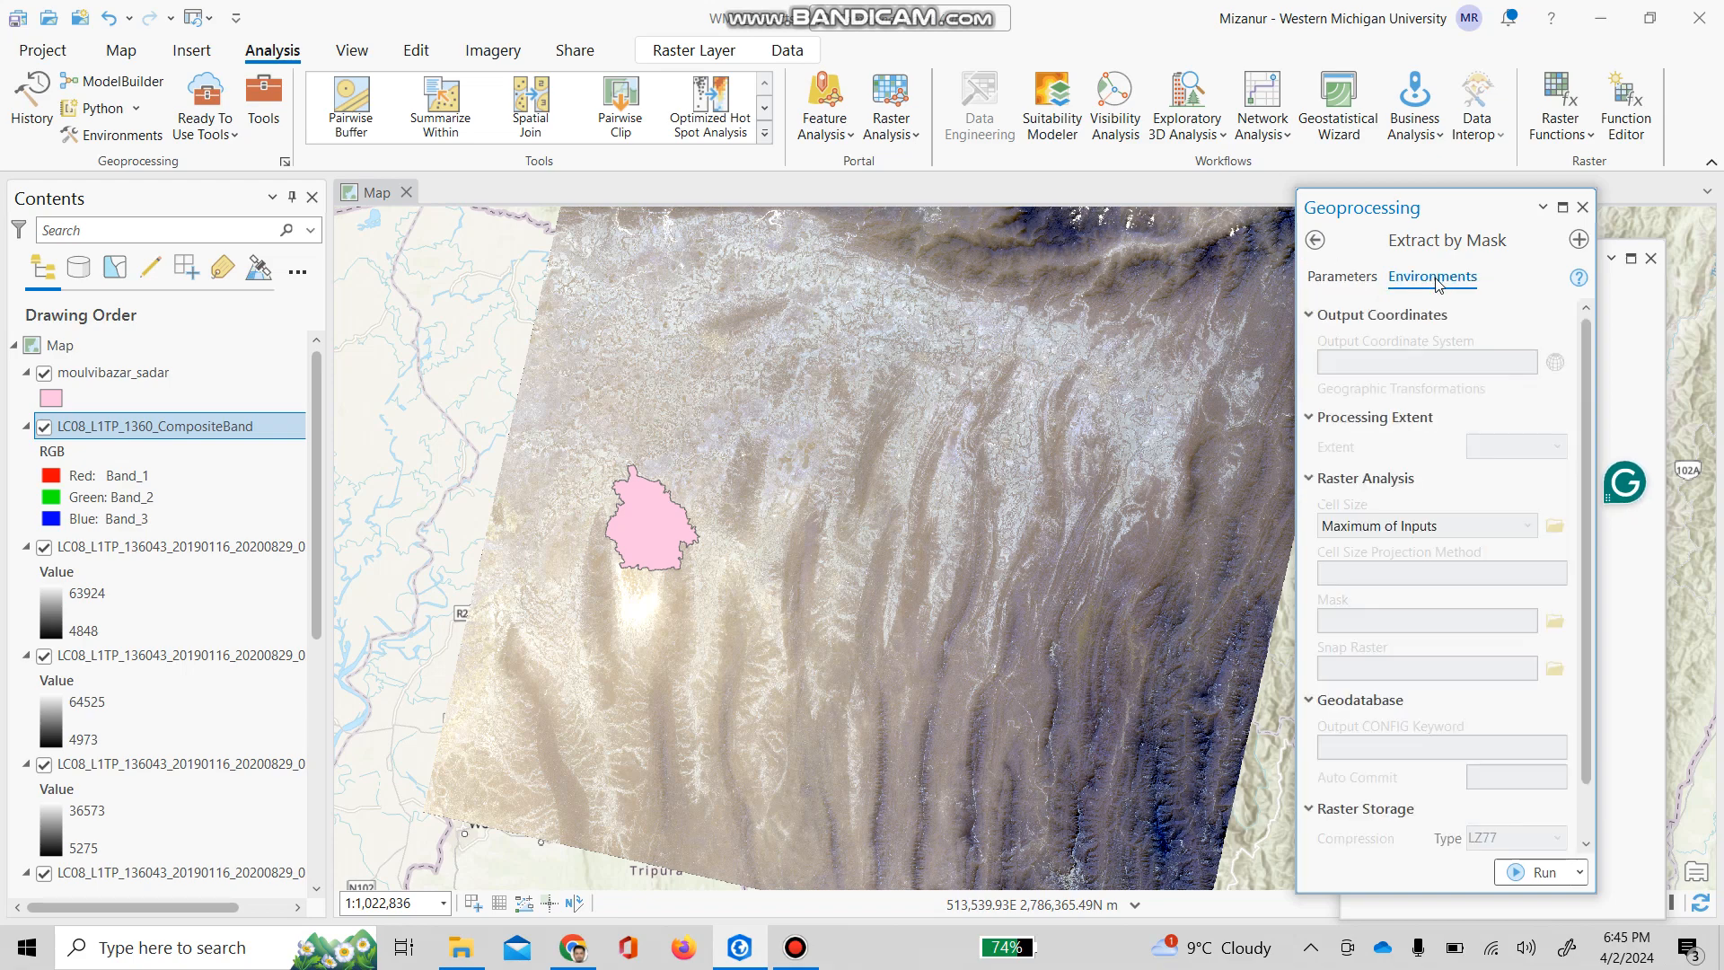
drag(1439, 211, 1360, 207)
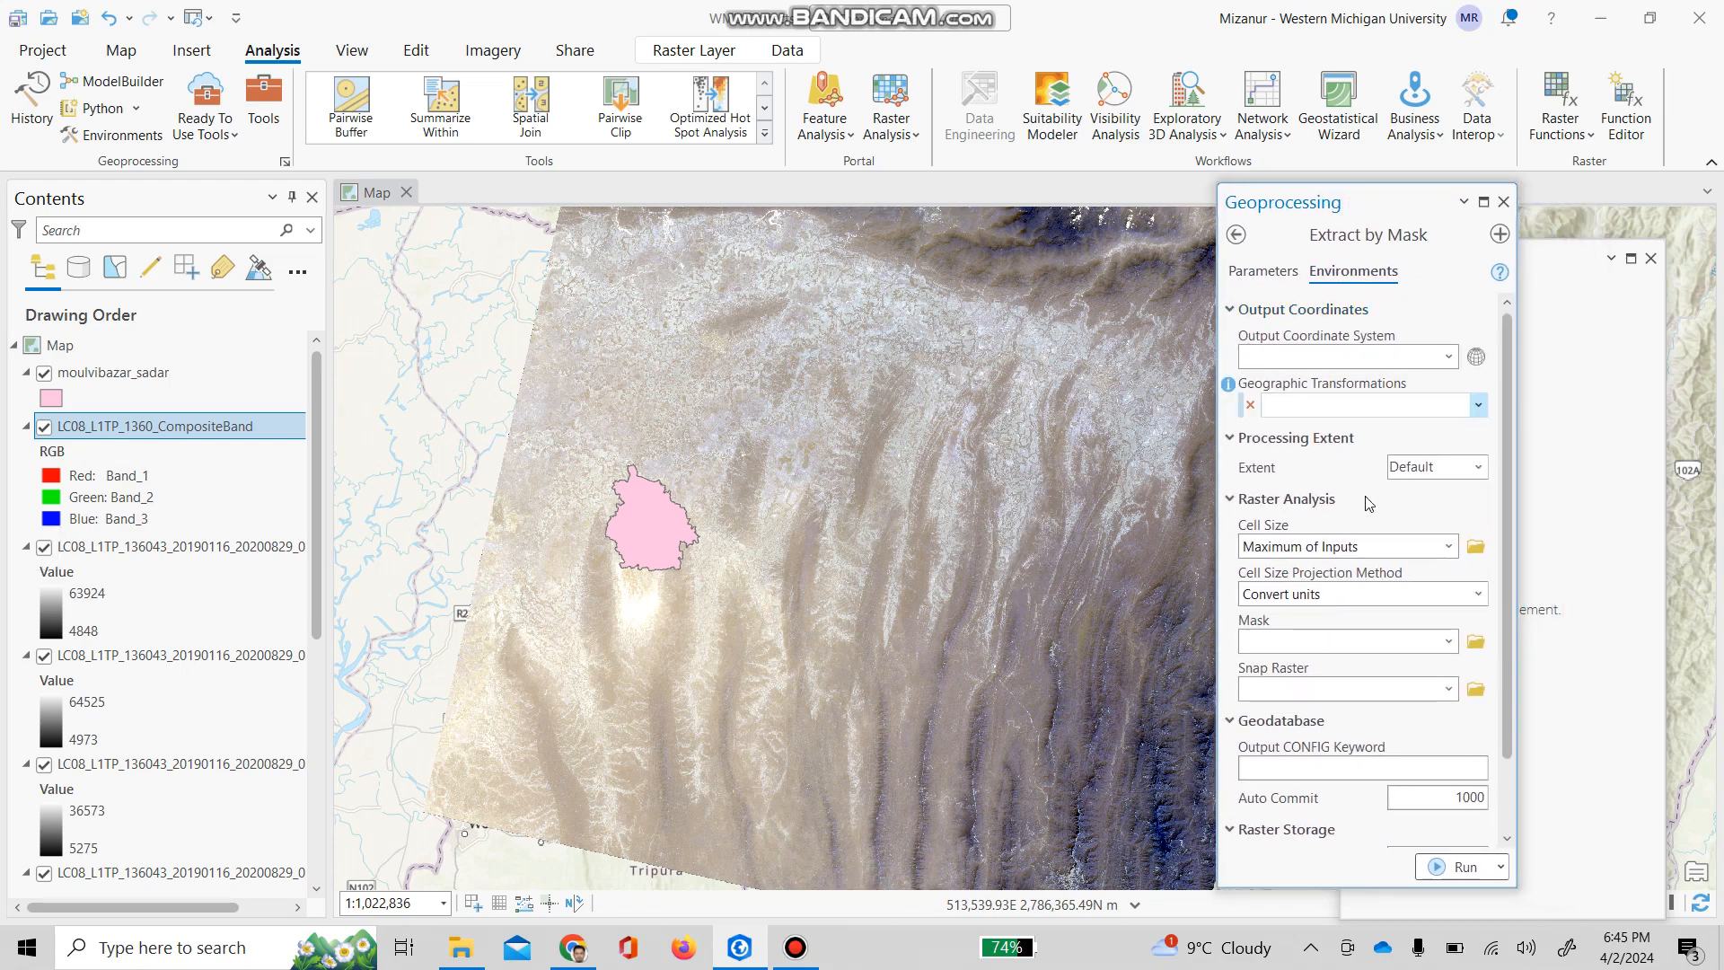
click(1479, 468)
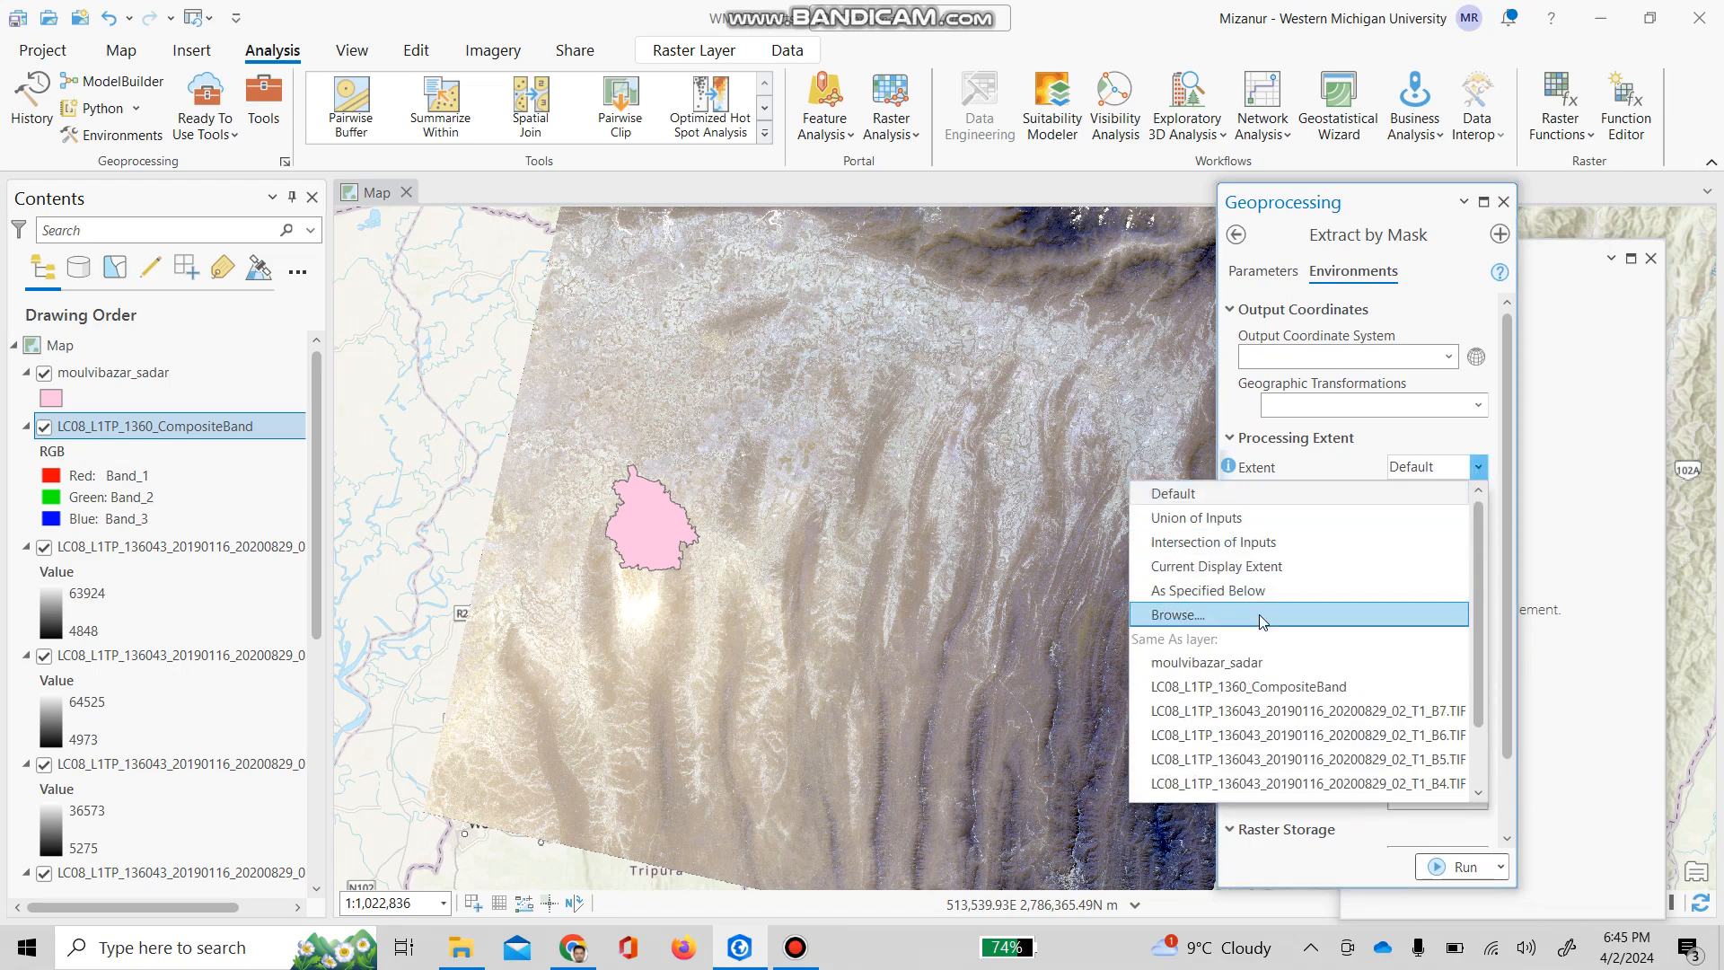
click(1253, 663)
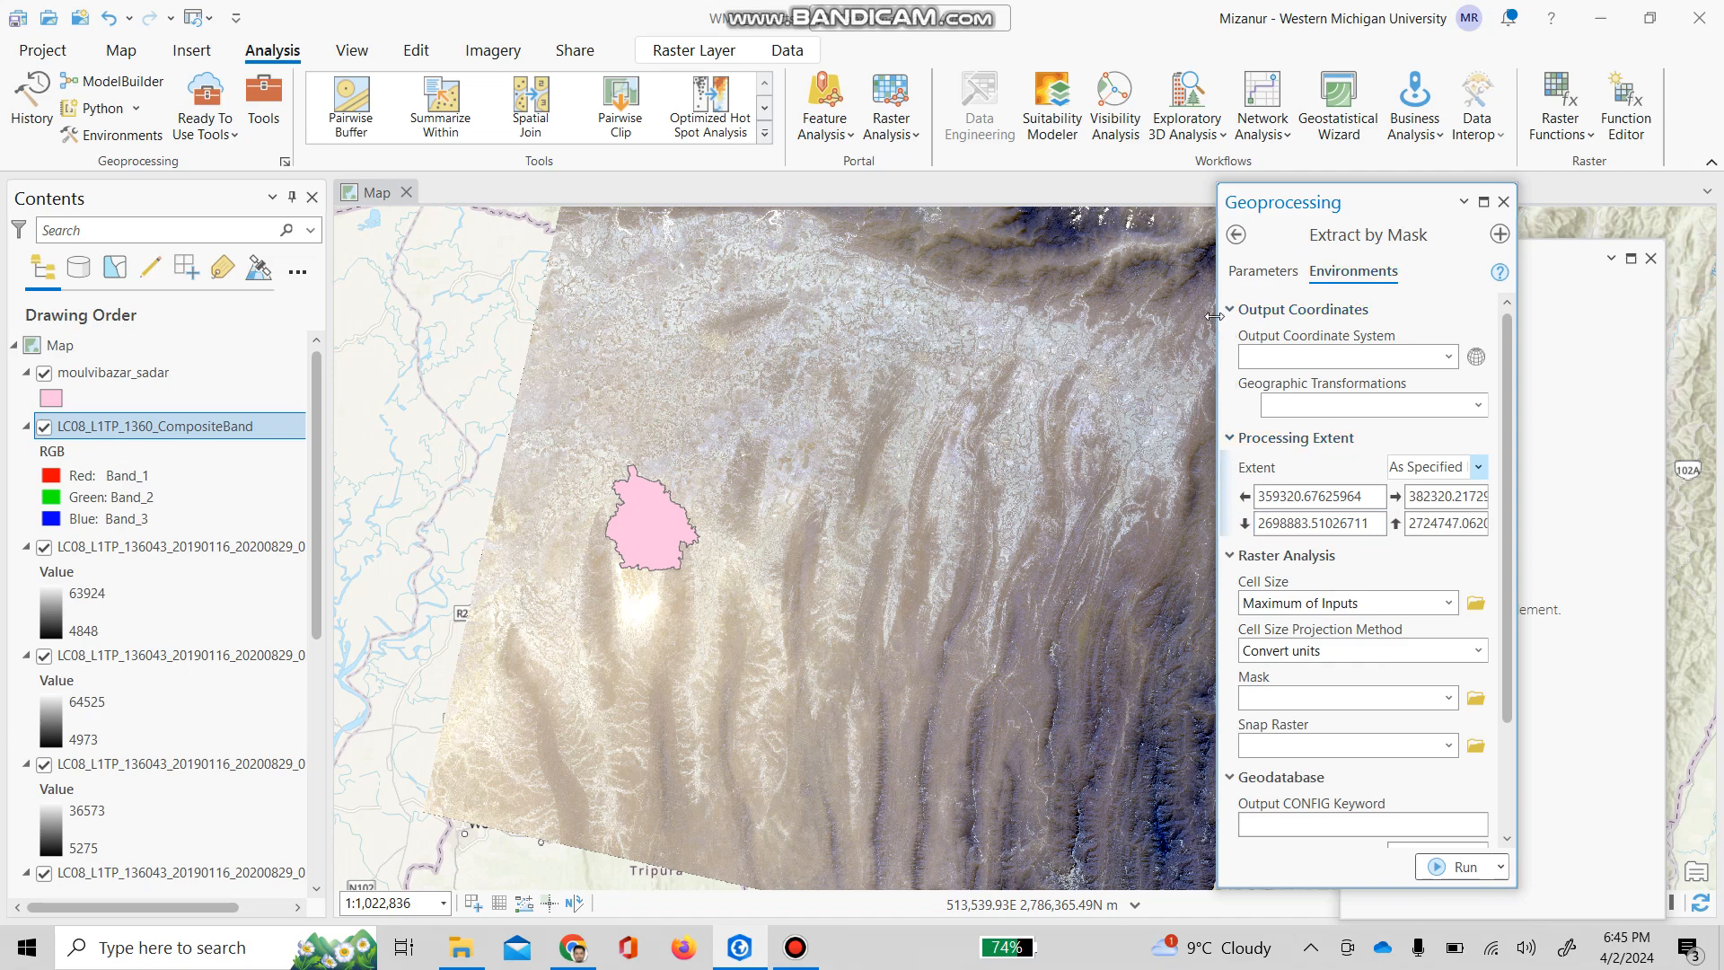
drag(1214, 316, 925, 329)
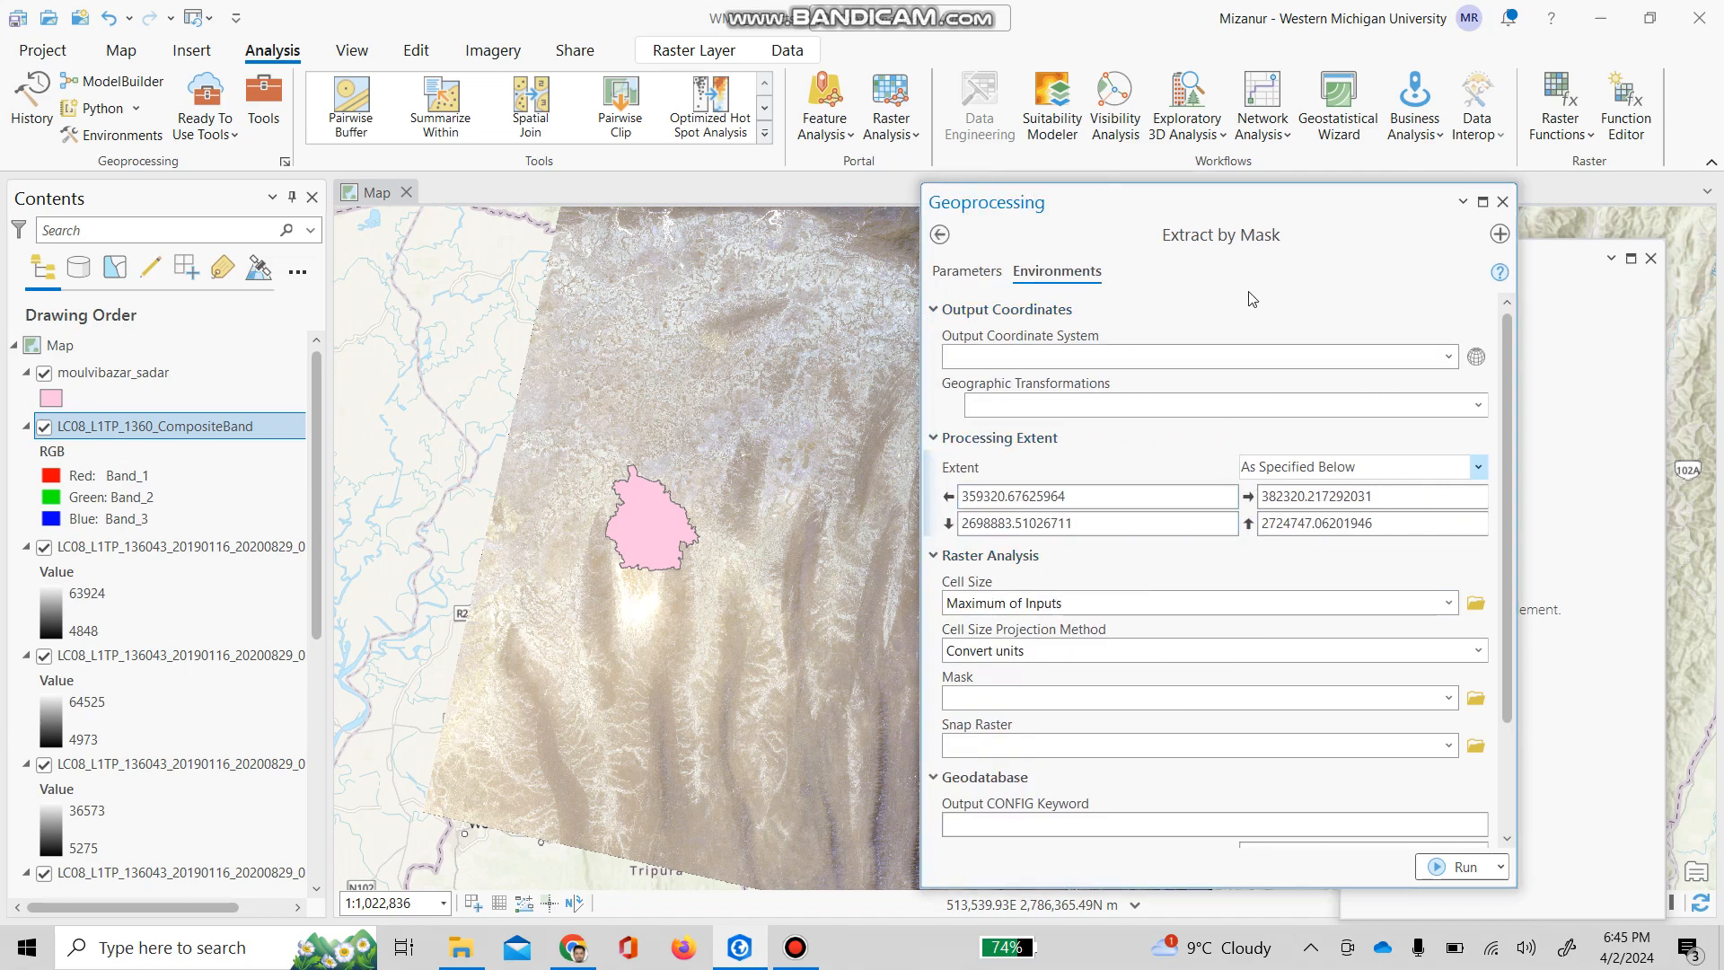
Review the Extract by Mask parameters, narrow the tool window, and run the tool with the suggested output raster Extract_LC081.
click(964, 273)
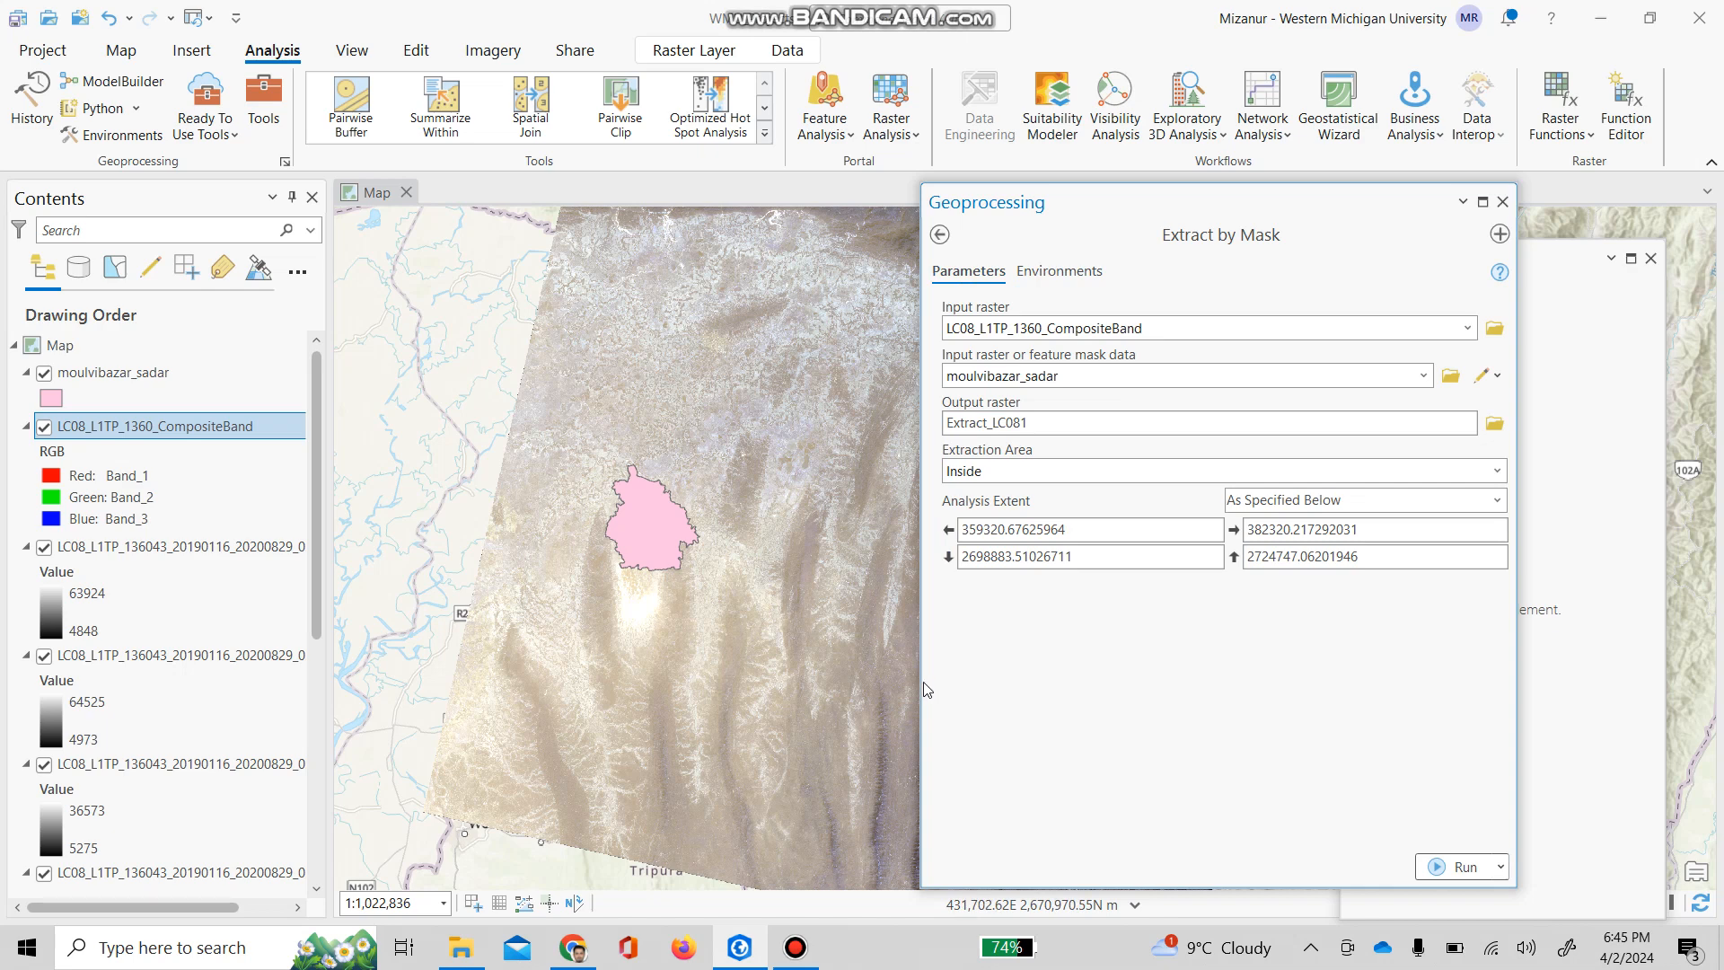
drag(919, 683, 1131, 680)
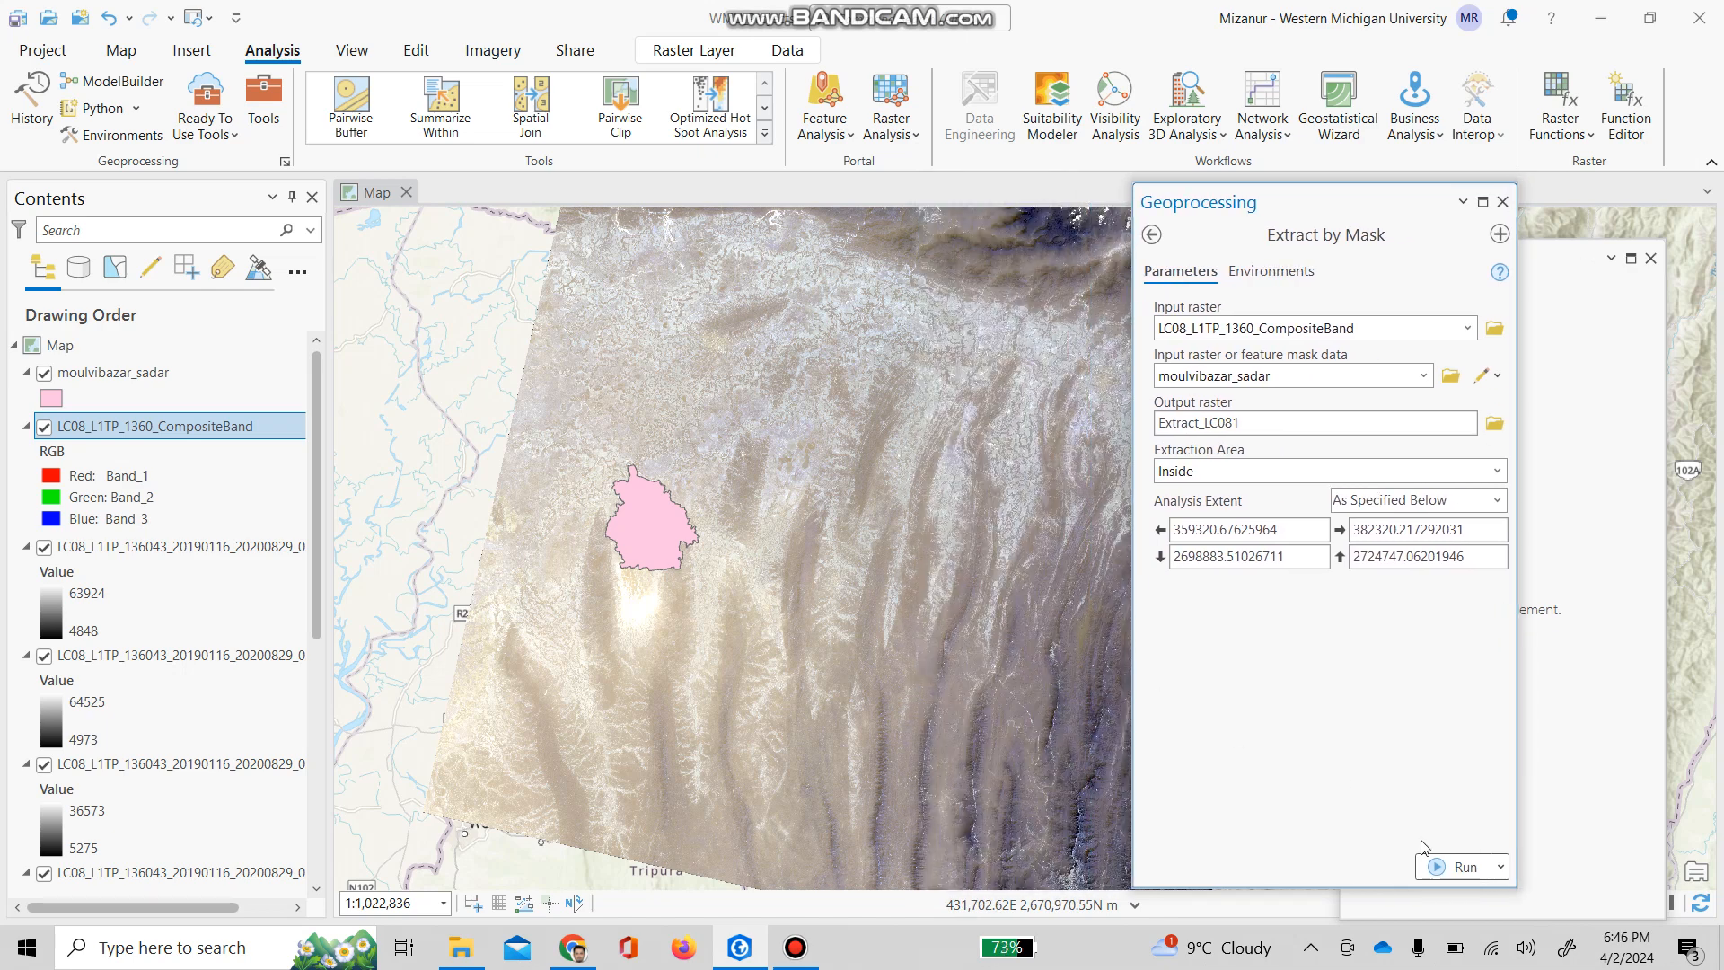
click(1421, 864)
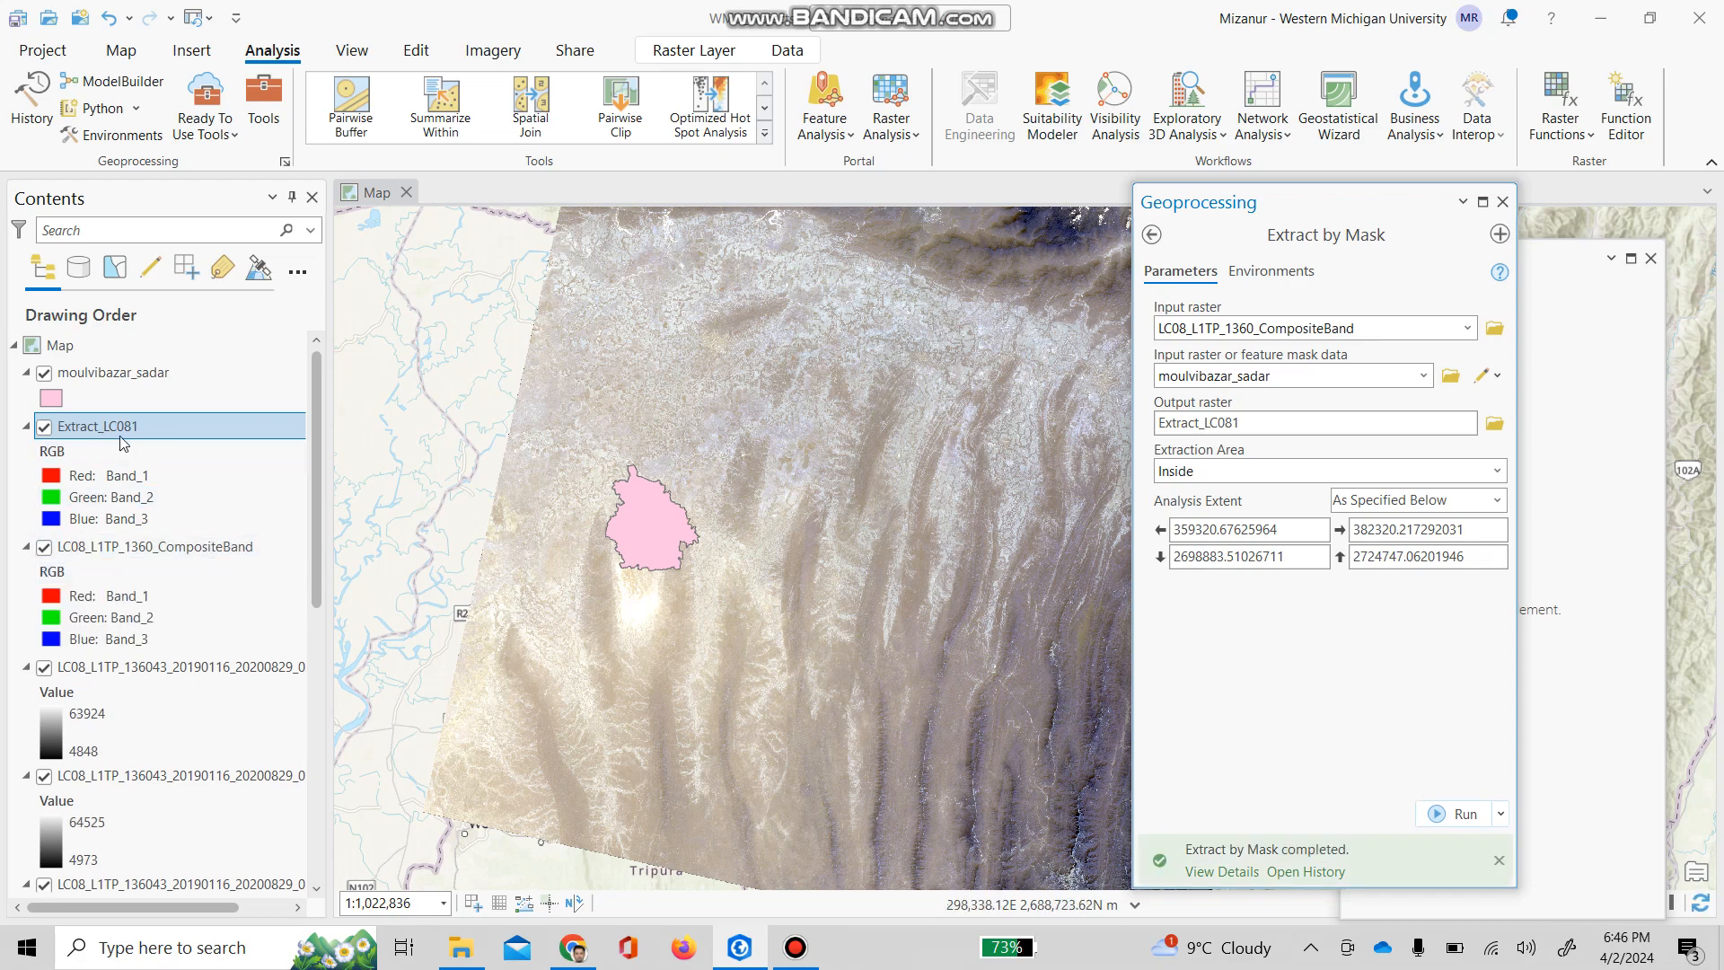
Hide the composite raster, the moulvibazar_sadar layer and all seven Landsat band layers, leaving only Extract_LC081 displayed over the basemap.
click(46, 548)
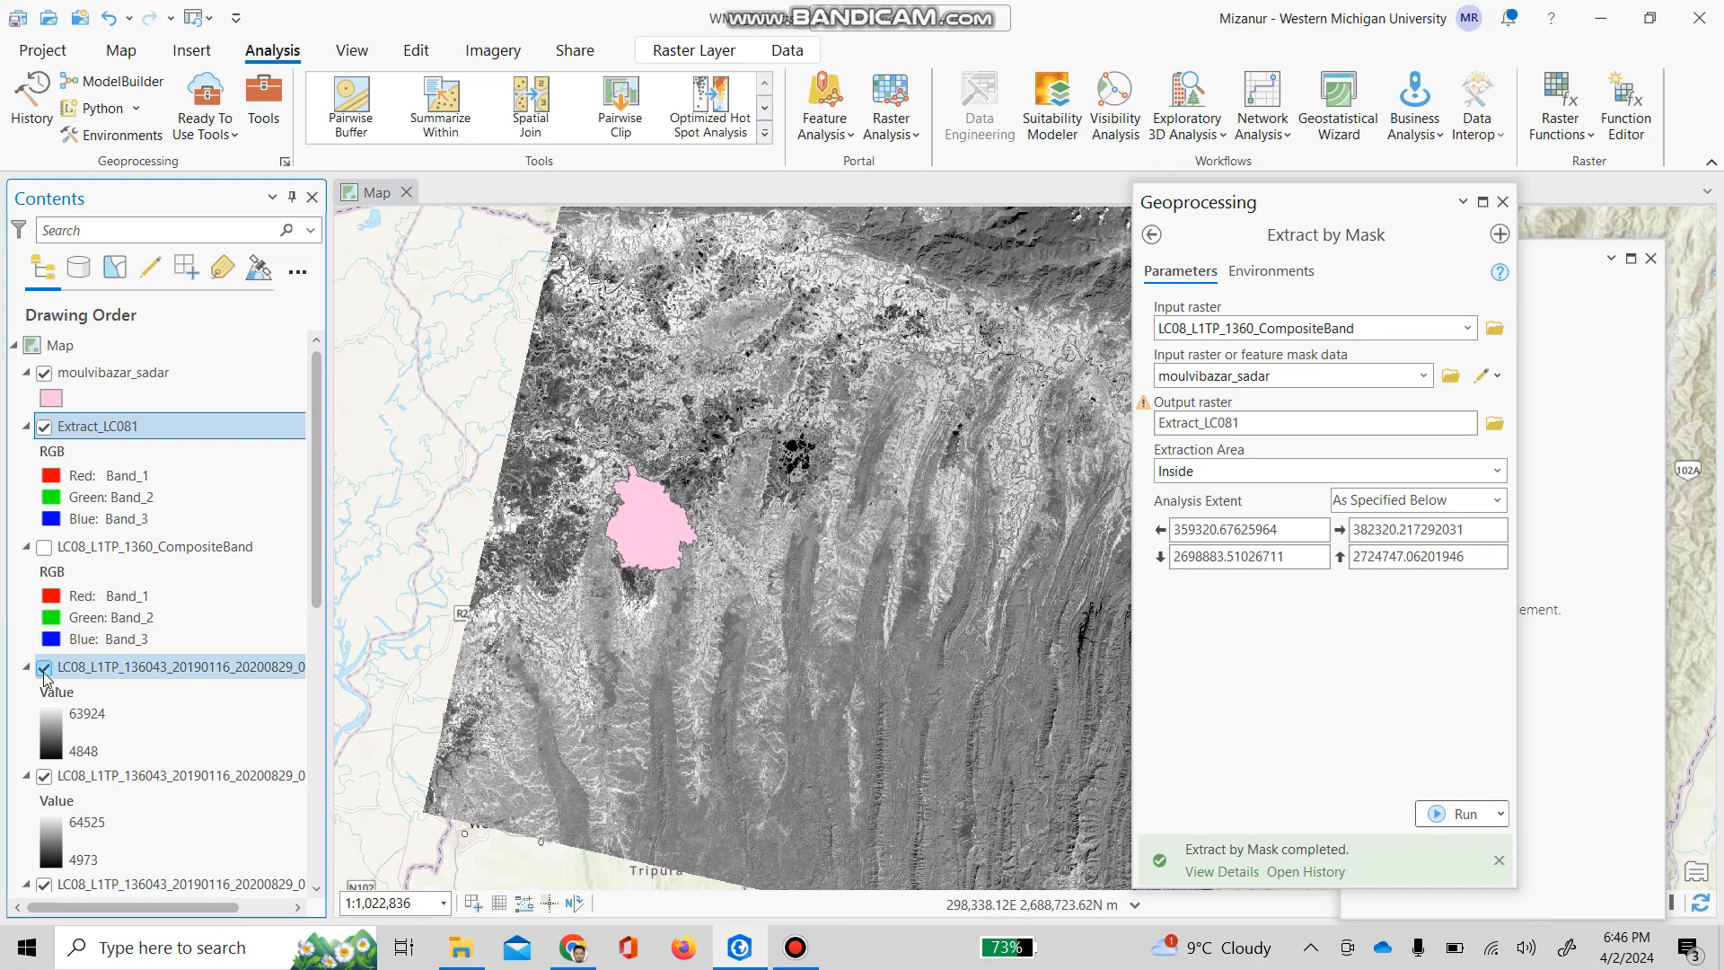
click(45, 373)
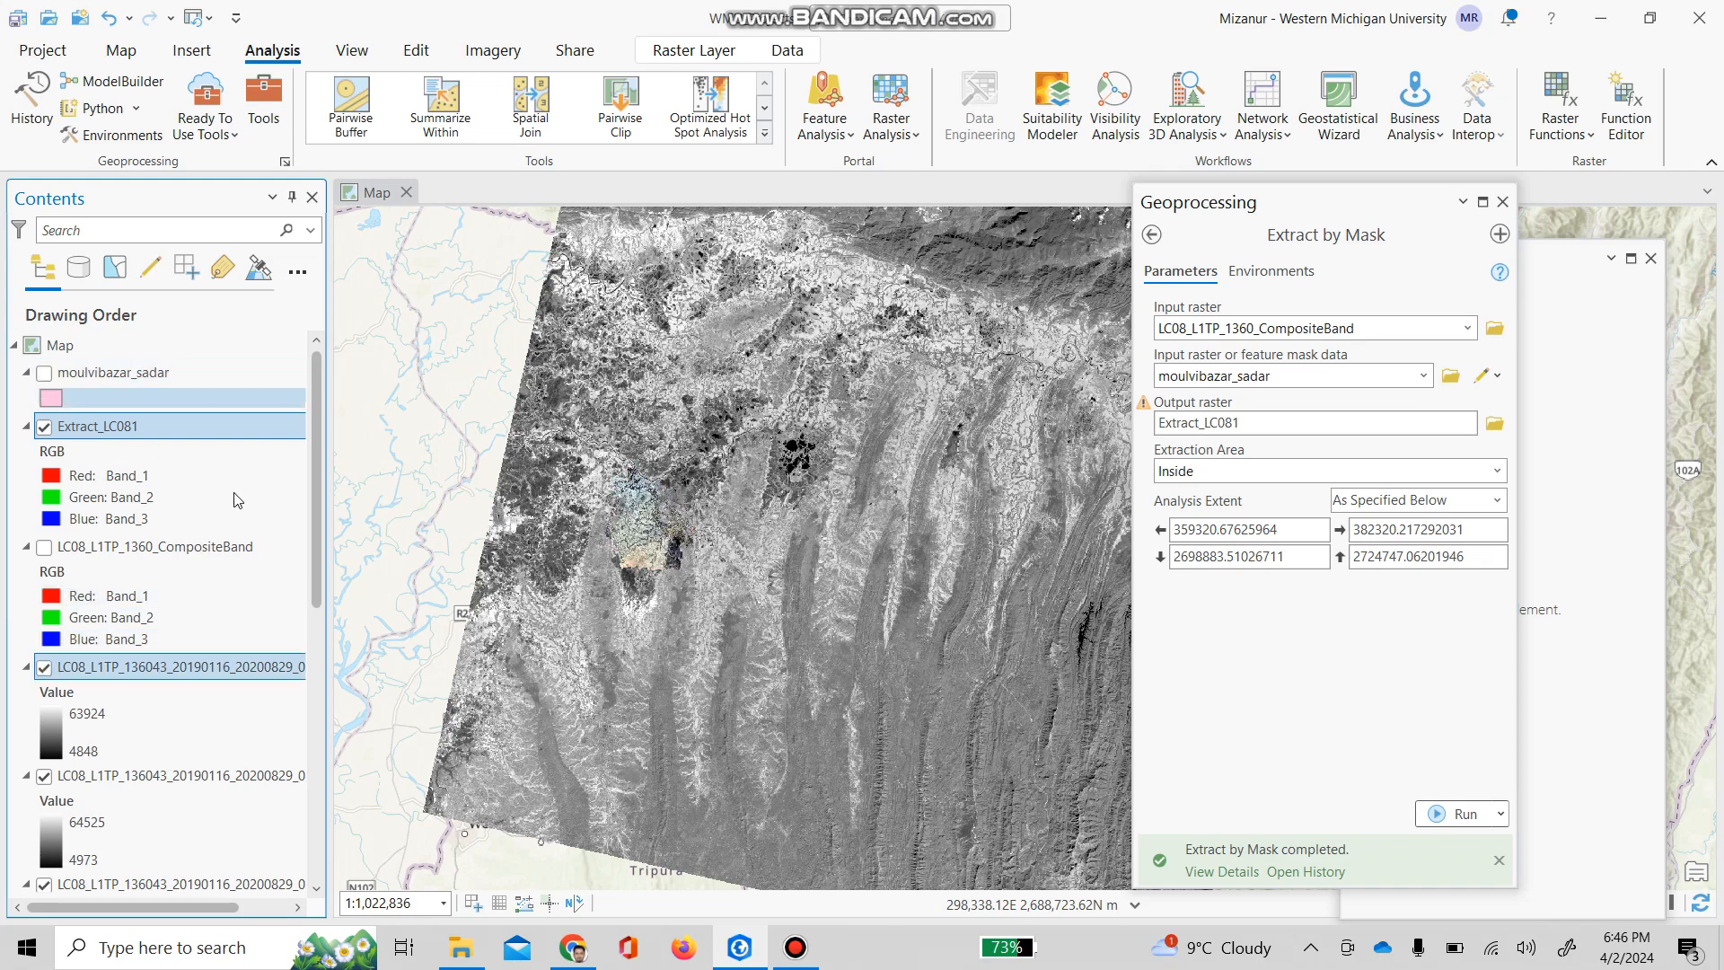
click(44, 667)
click(44, 775)
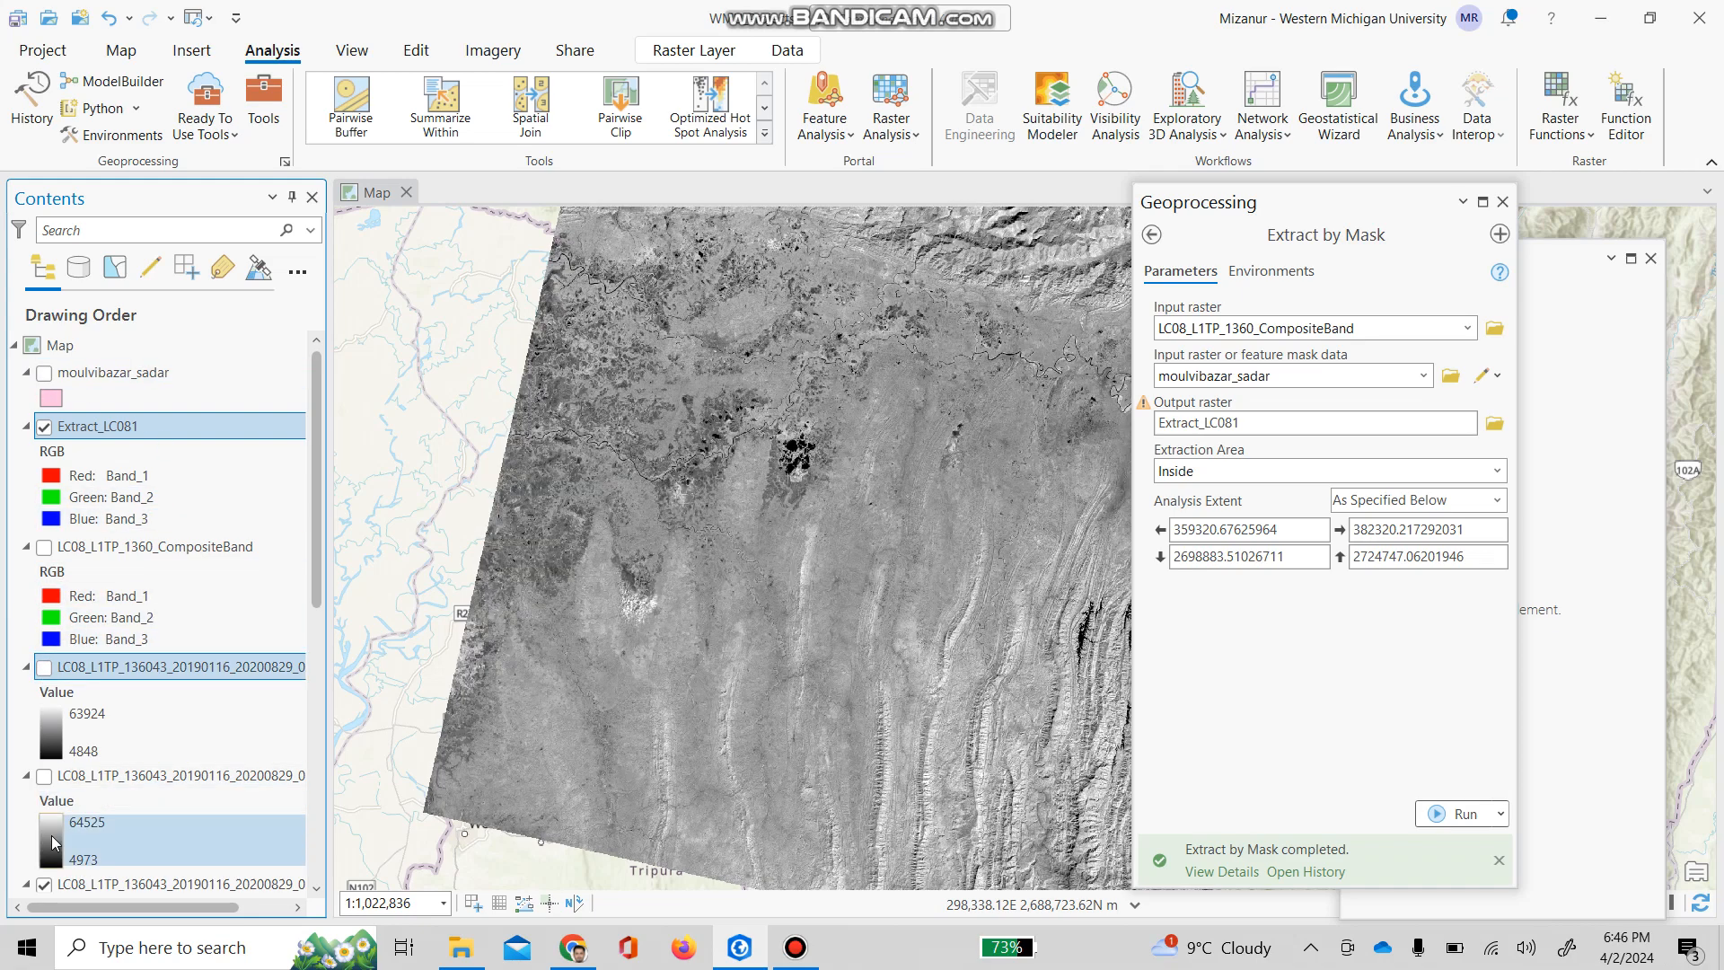
click(44, 884)
scroll(135, 550, down, 4)
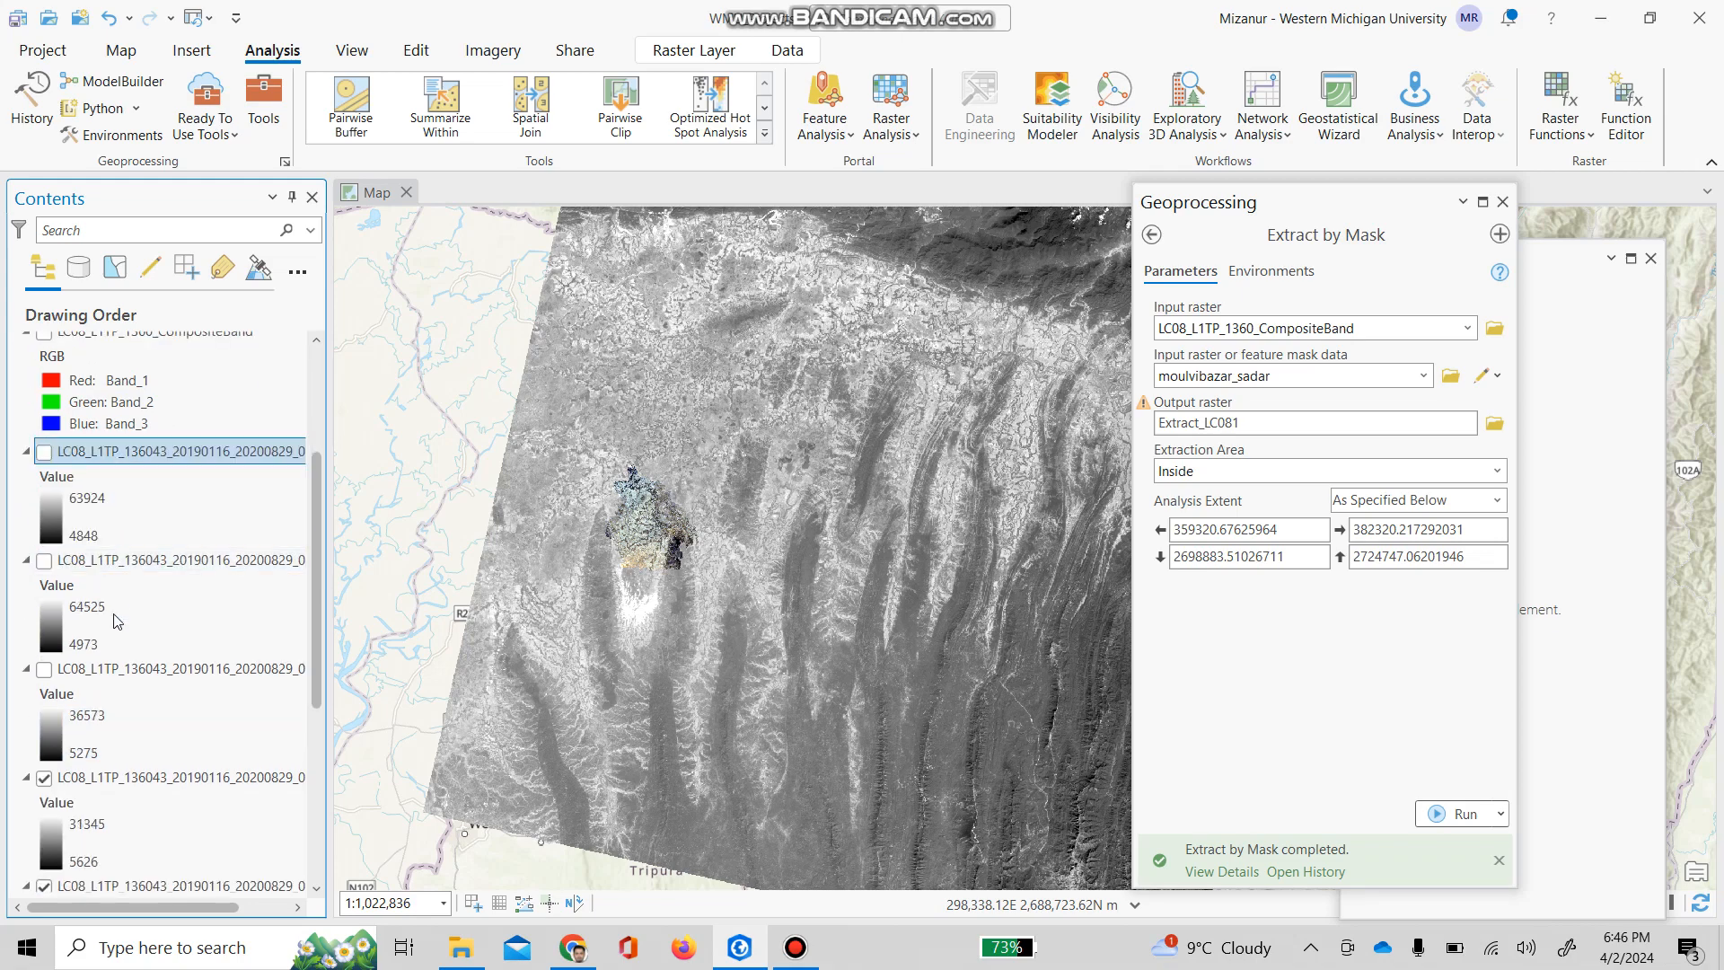
click(44, 777)
scroll(49, 731, down, 3)
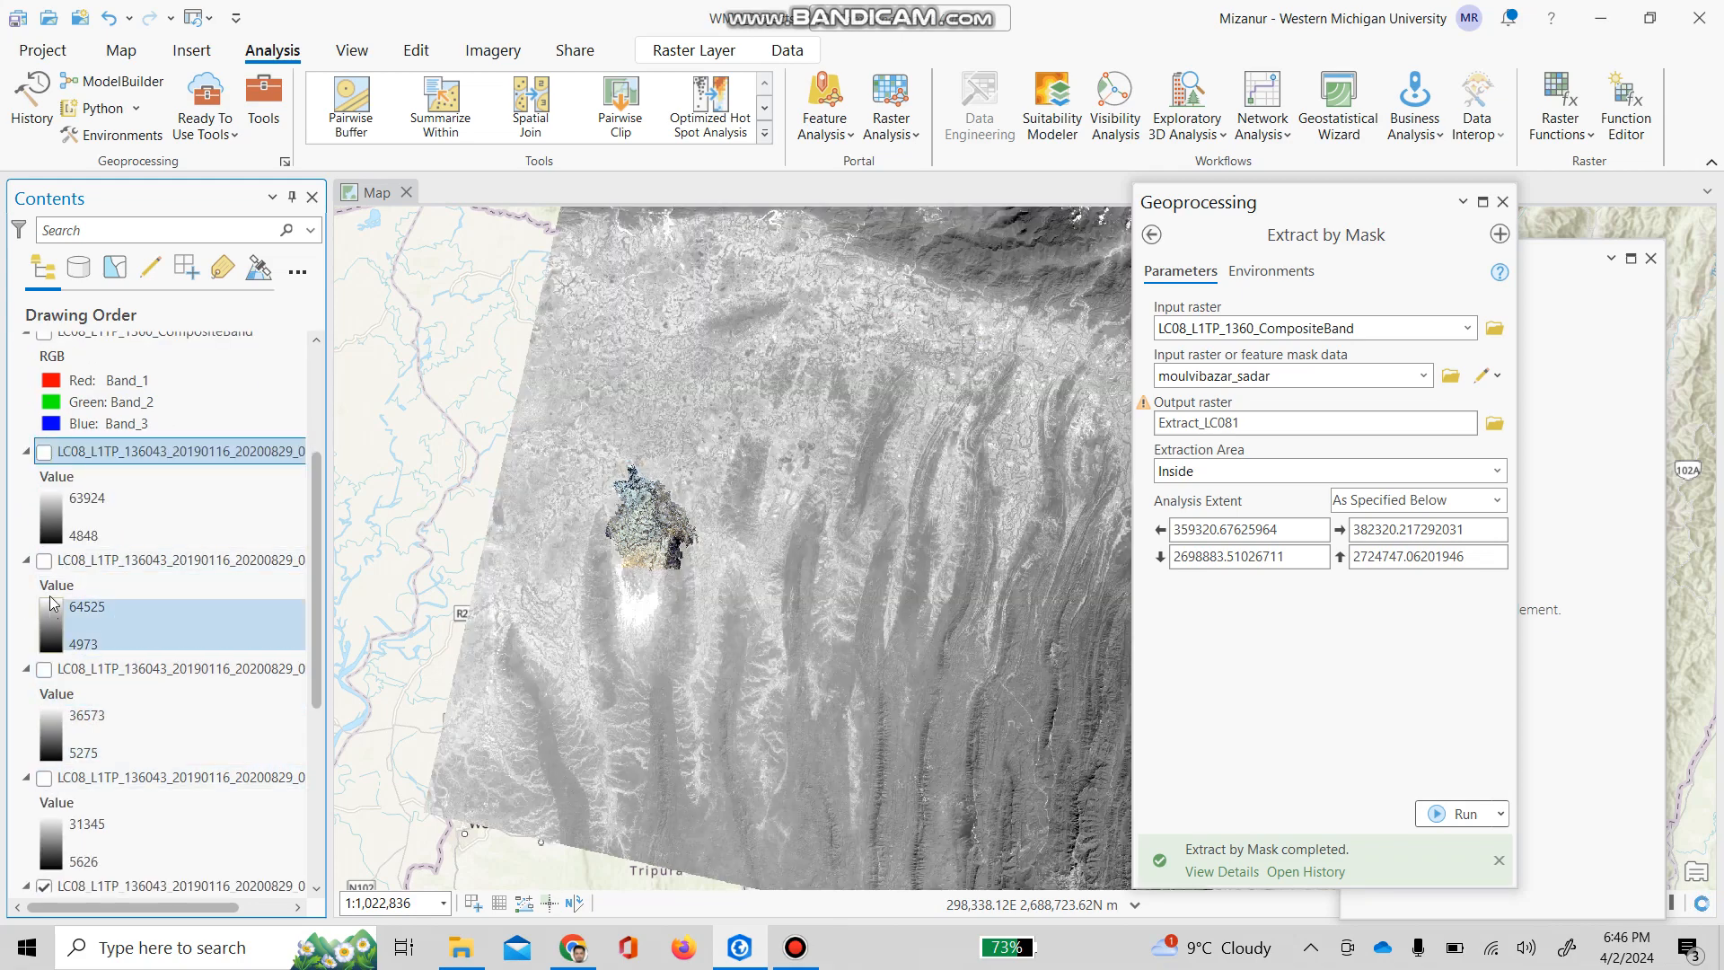
click(44, 726)
click(44, 833)
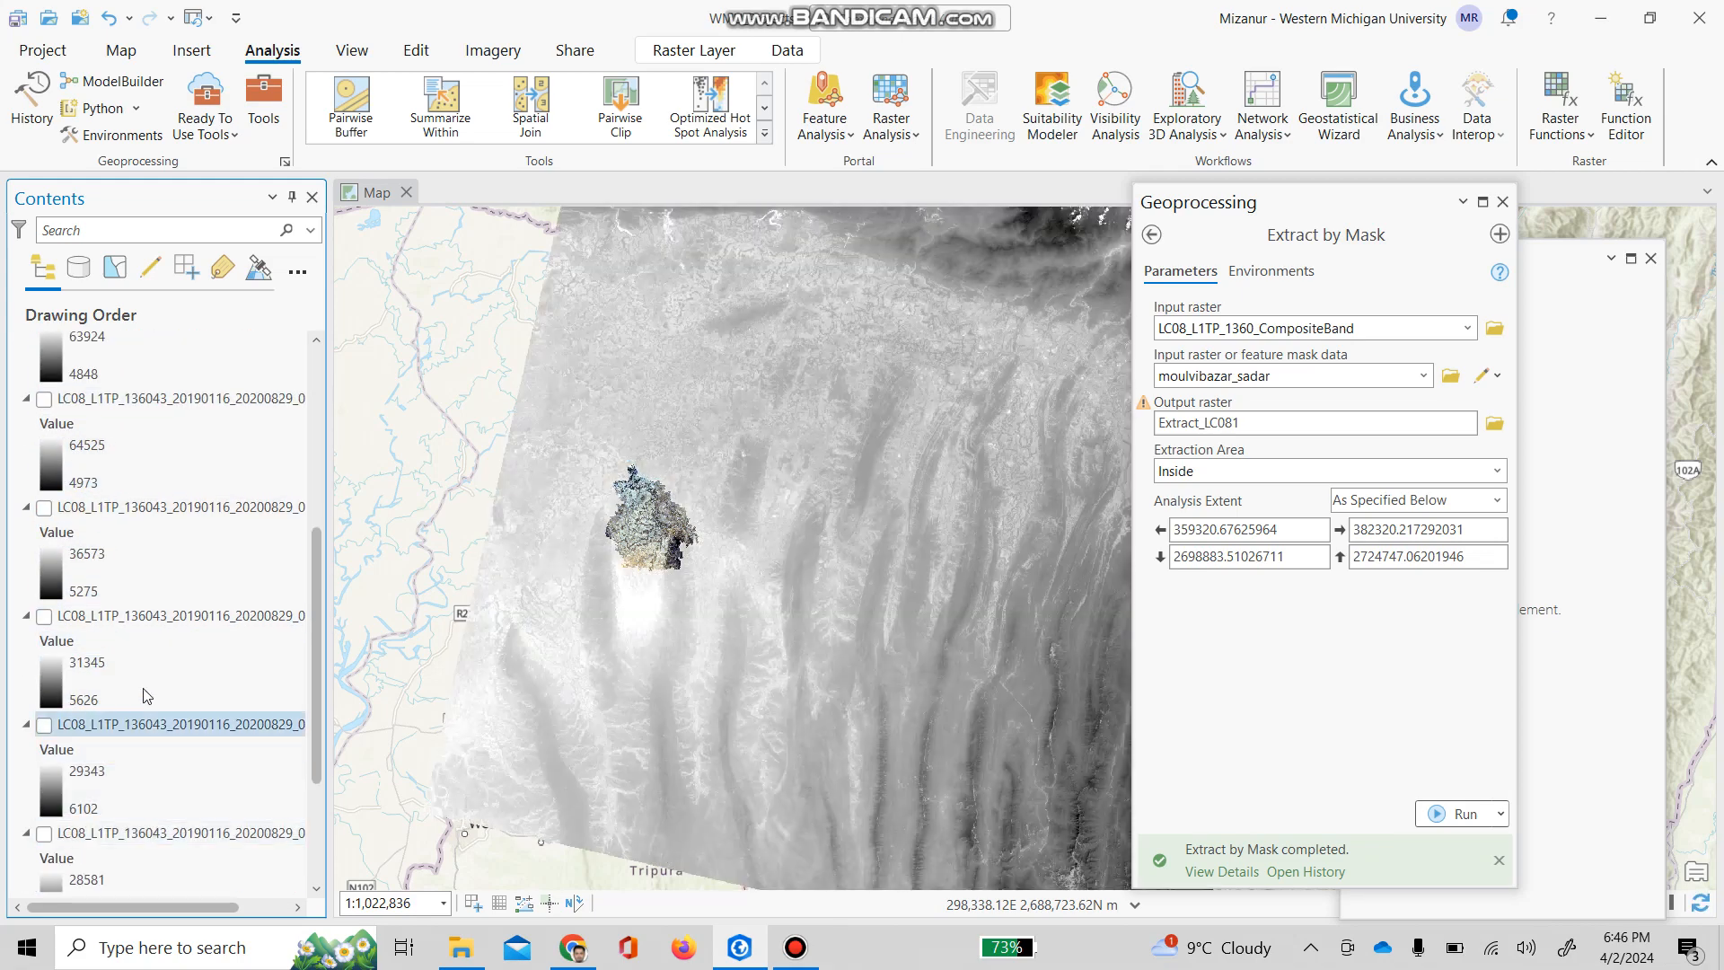
scroll(143, 687, down, 3)
click(44, 743)
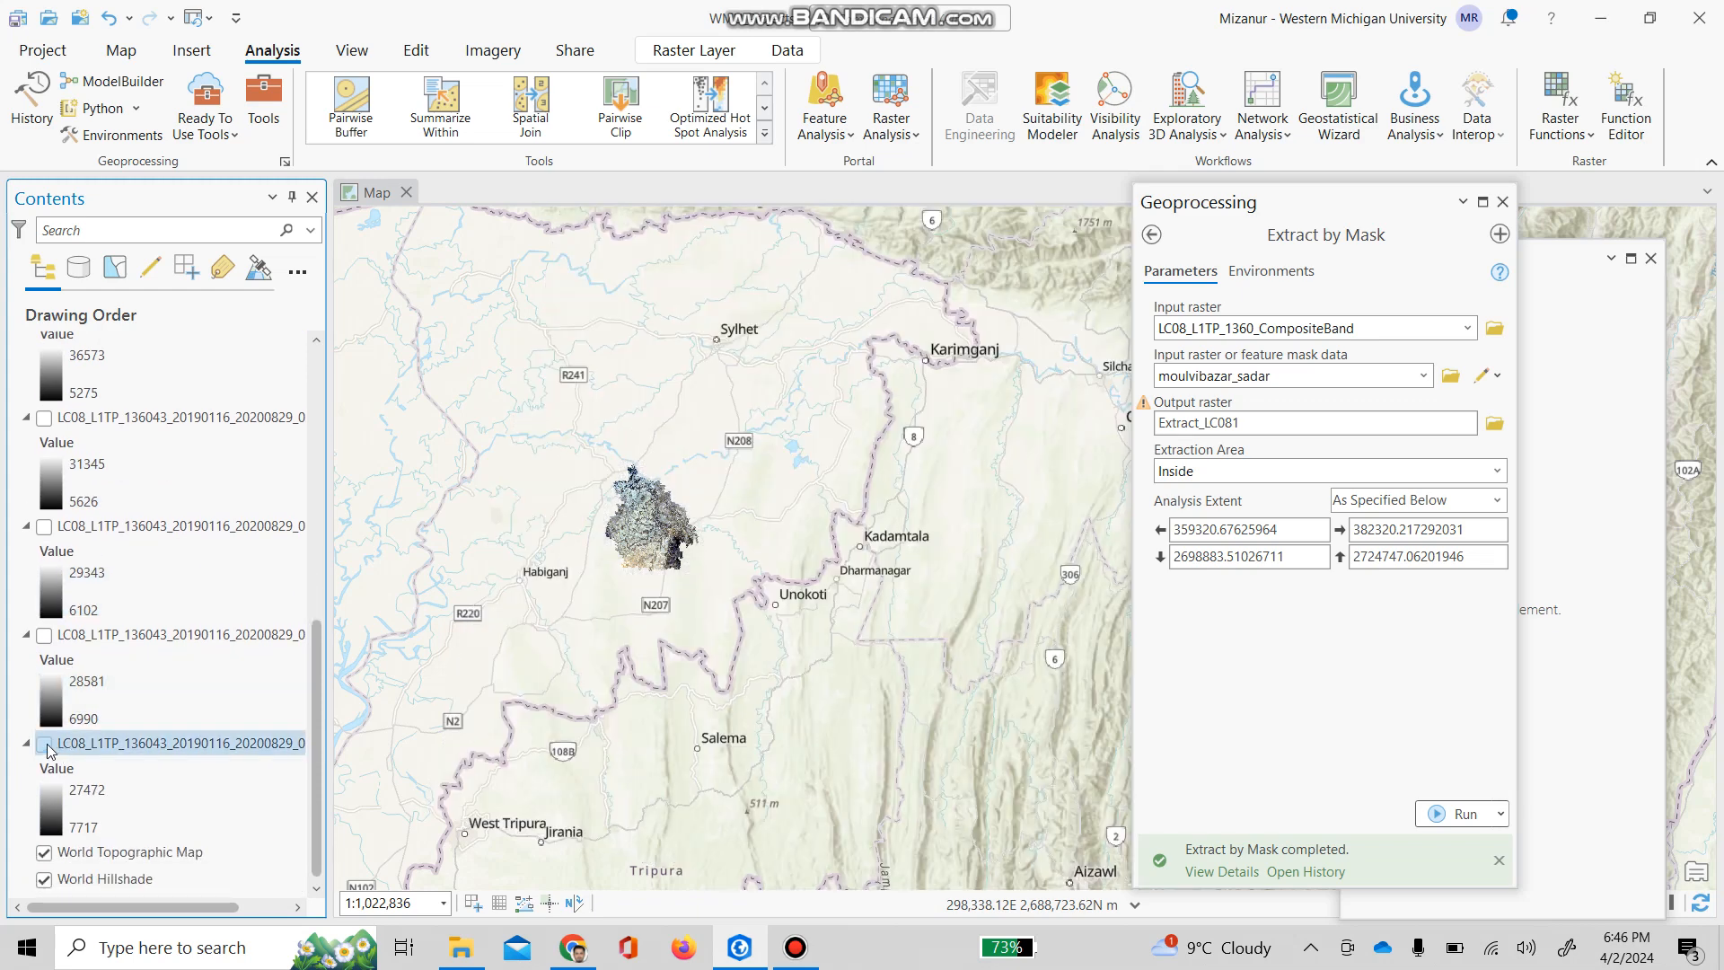
scroll(153, 415, up, 6)
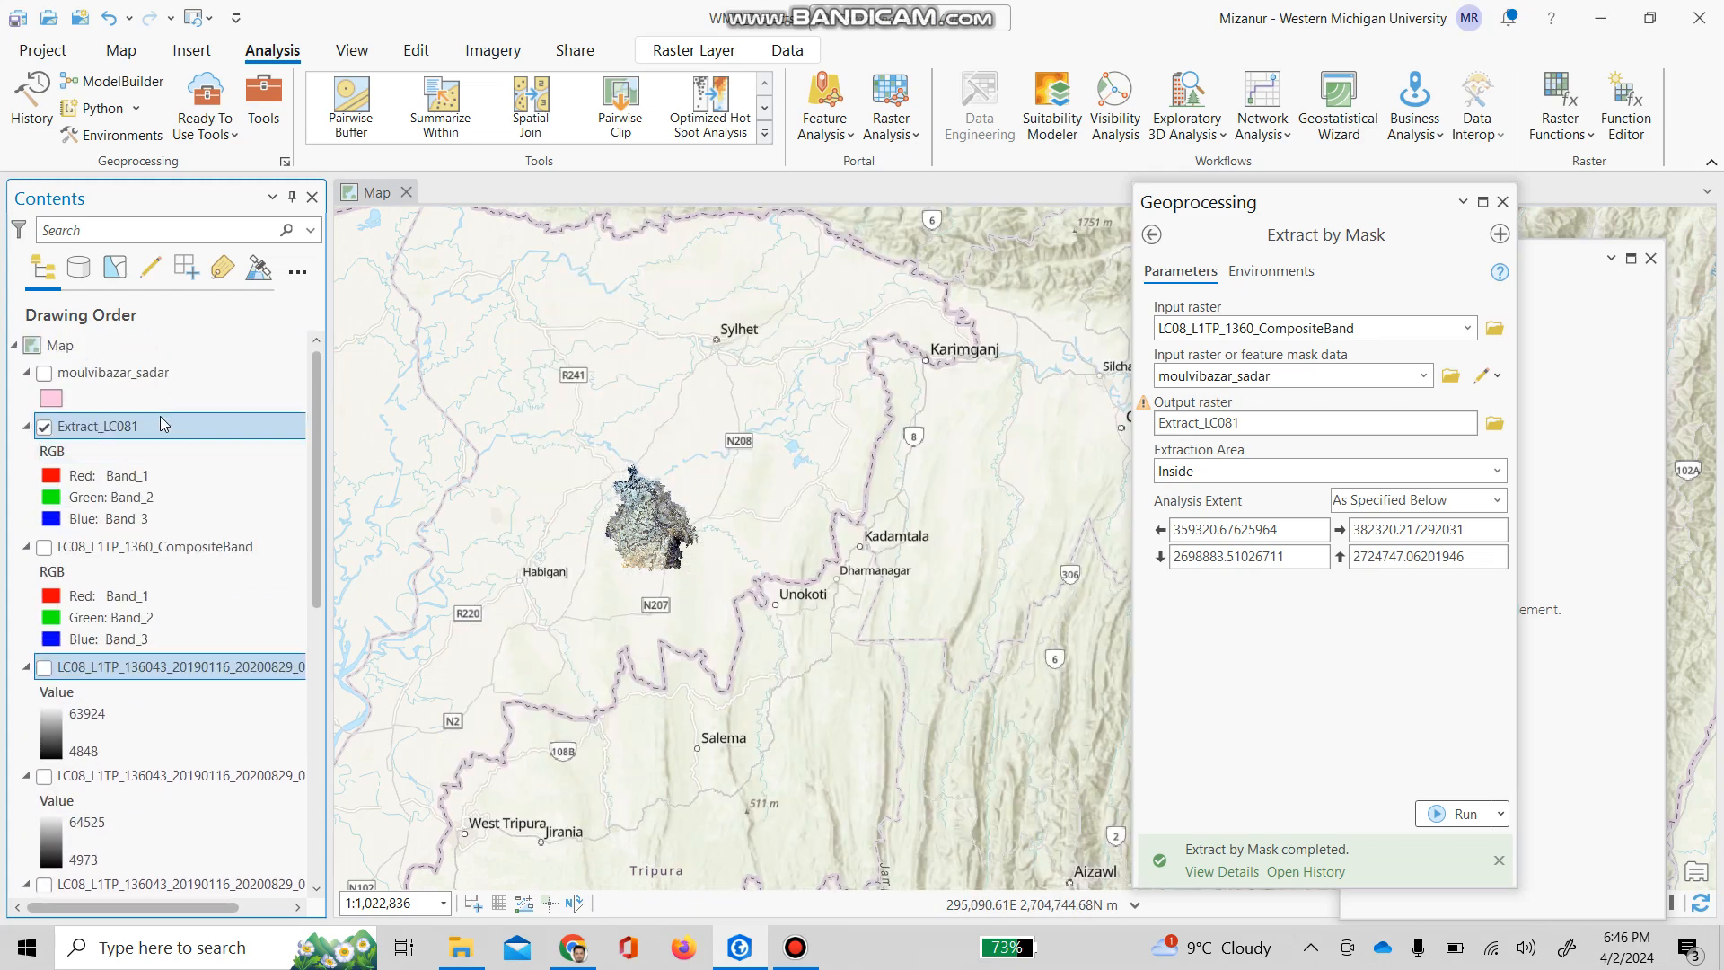
Zoom the map to the Extract_LC081 layer and examine the clipped image at a slightly smaller scale.
right_click(156, 423)
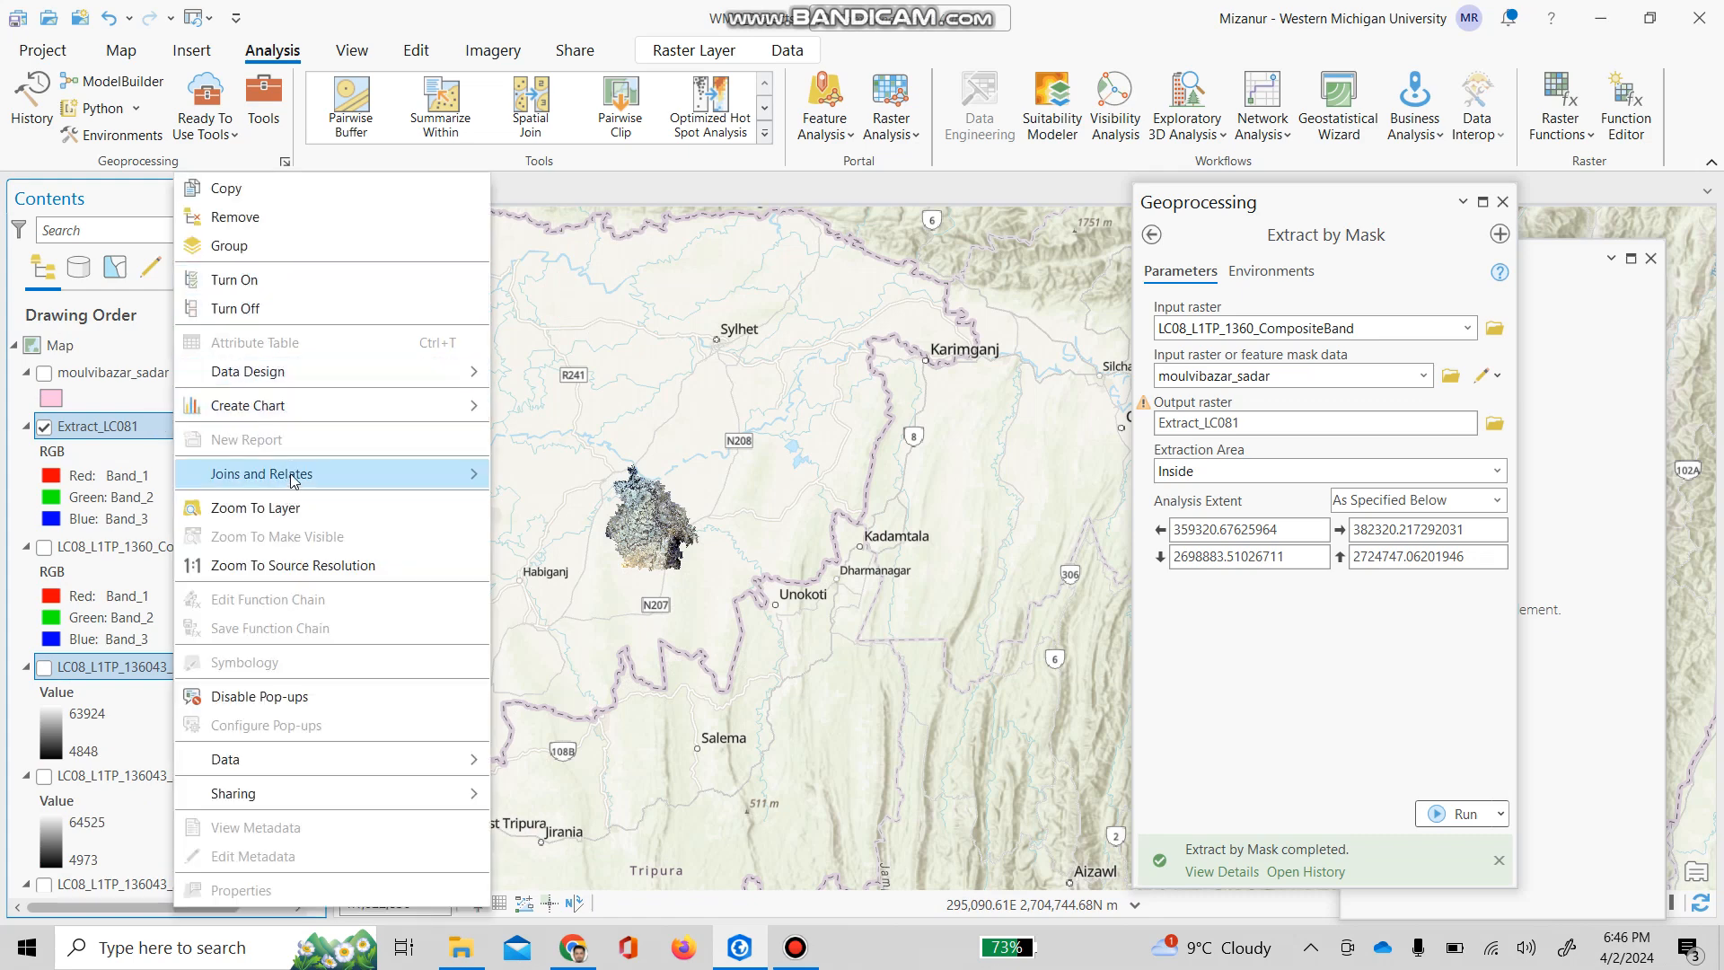
click(256, 507)
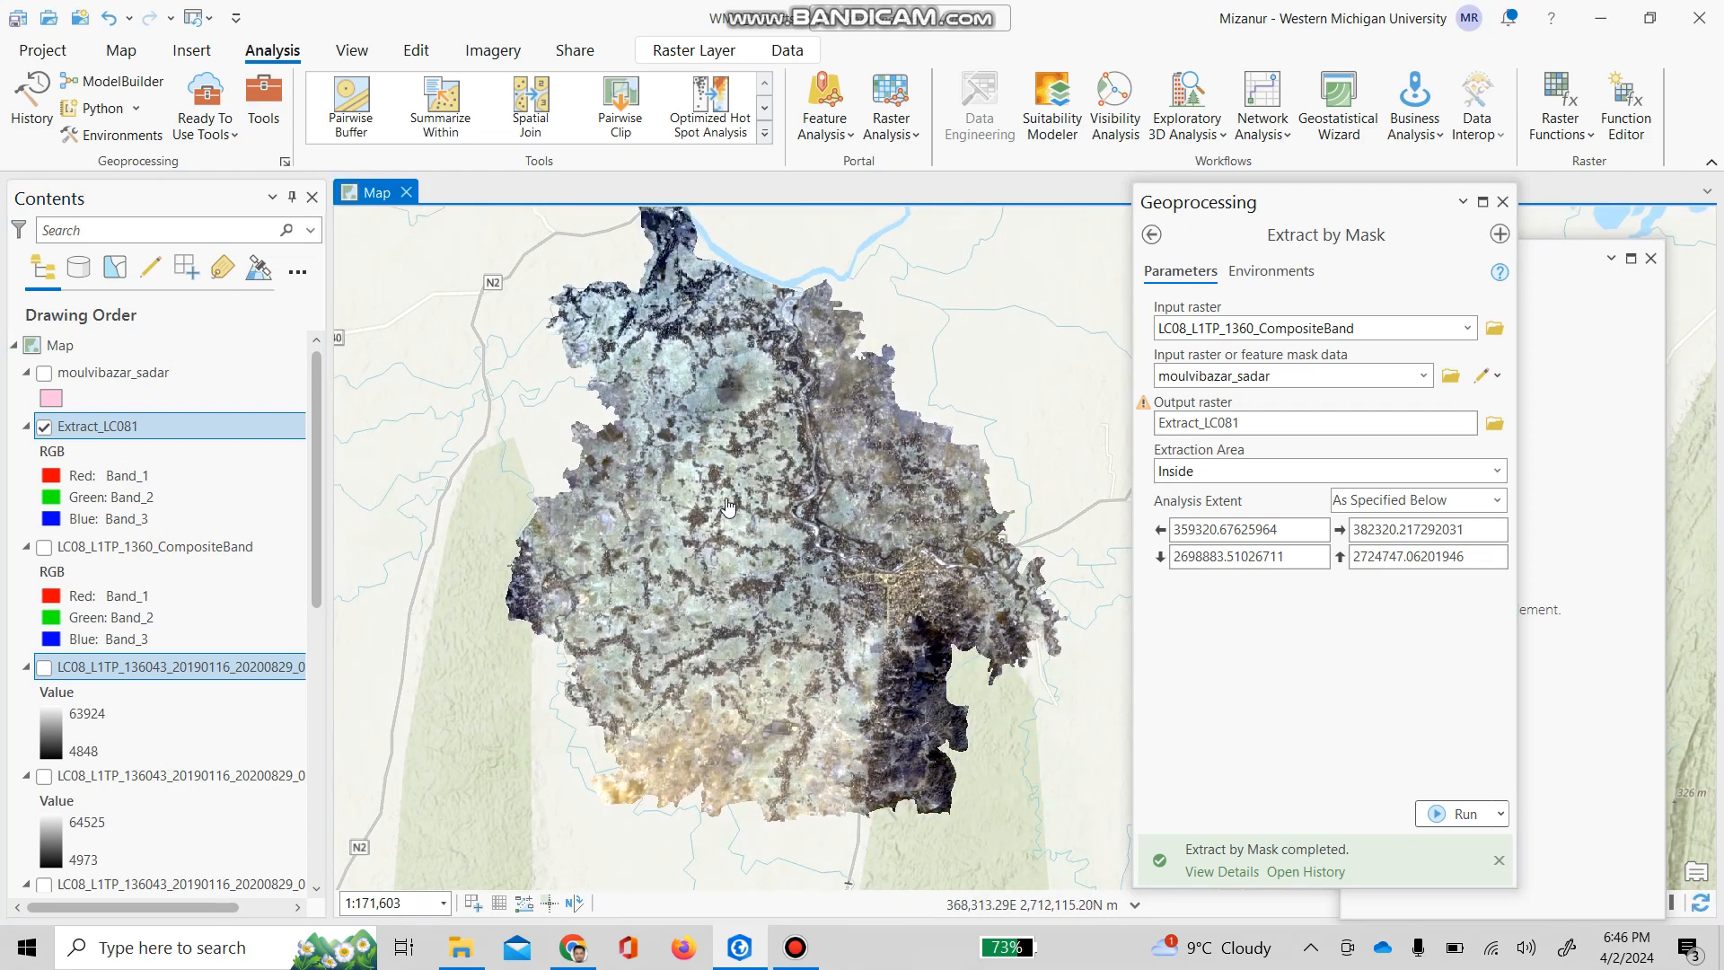
scroll(731, 502, down, 2)
scroll(734, 495, up, 2)
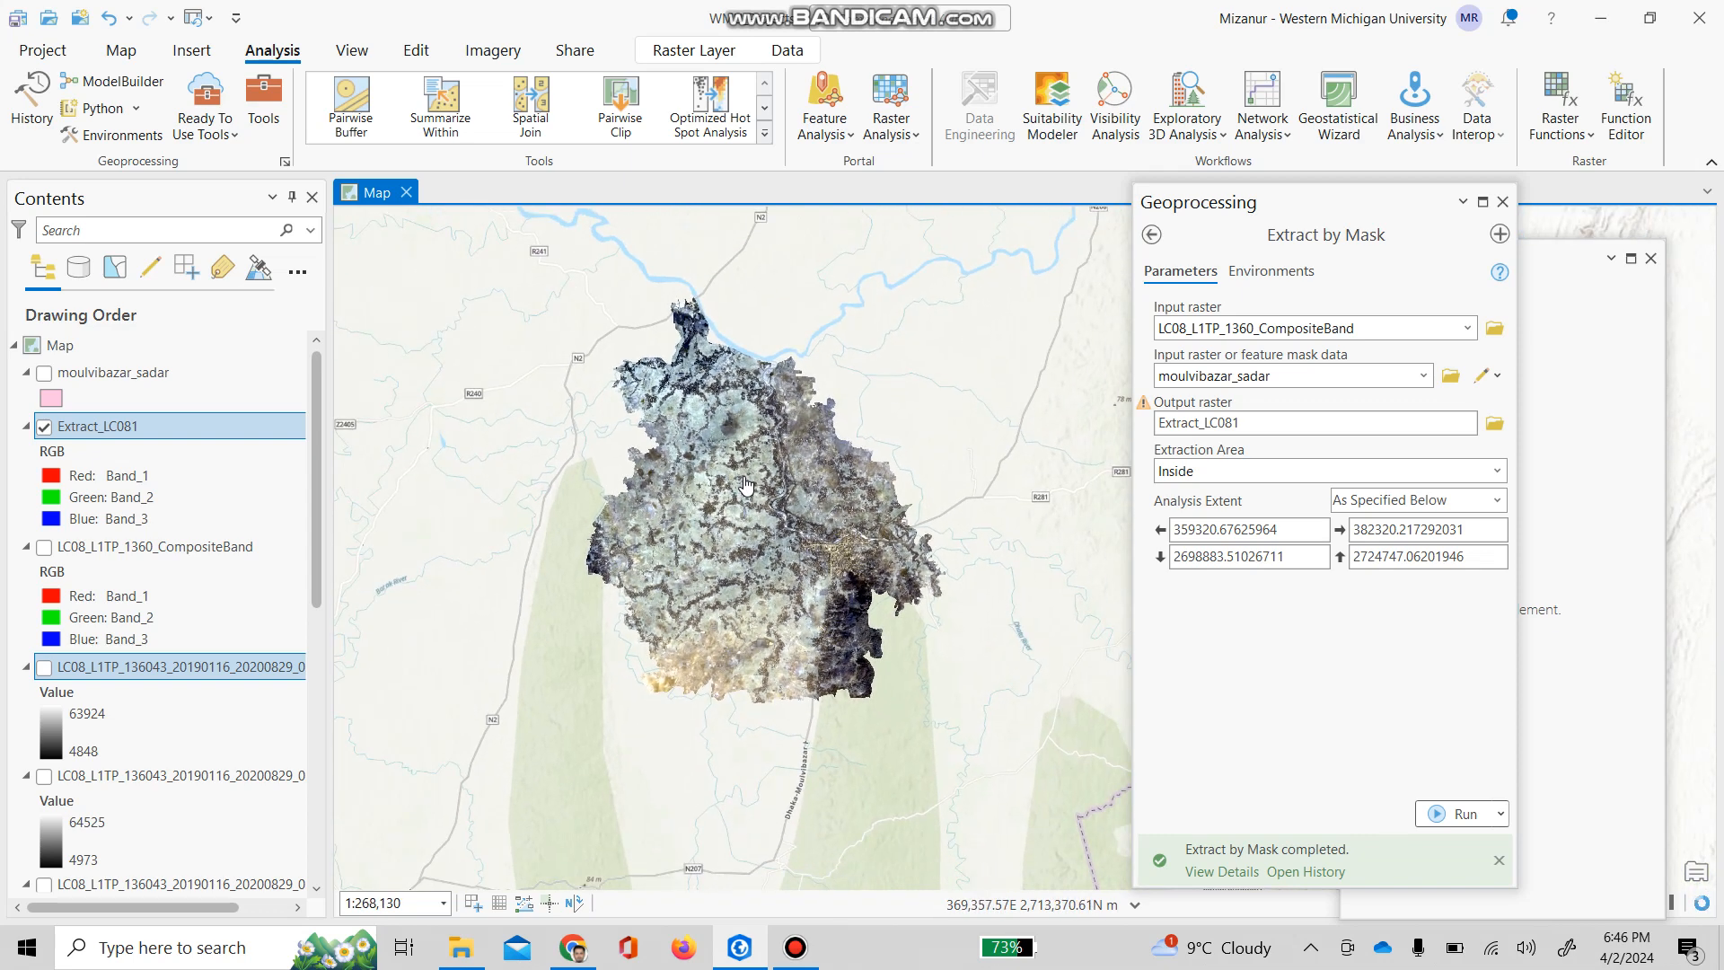
scroll(709, 492, down, 2)
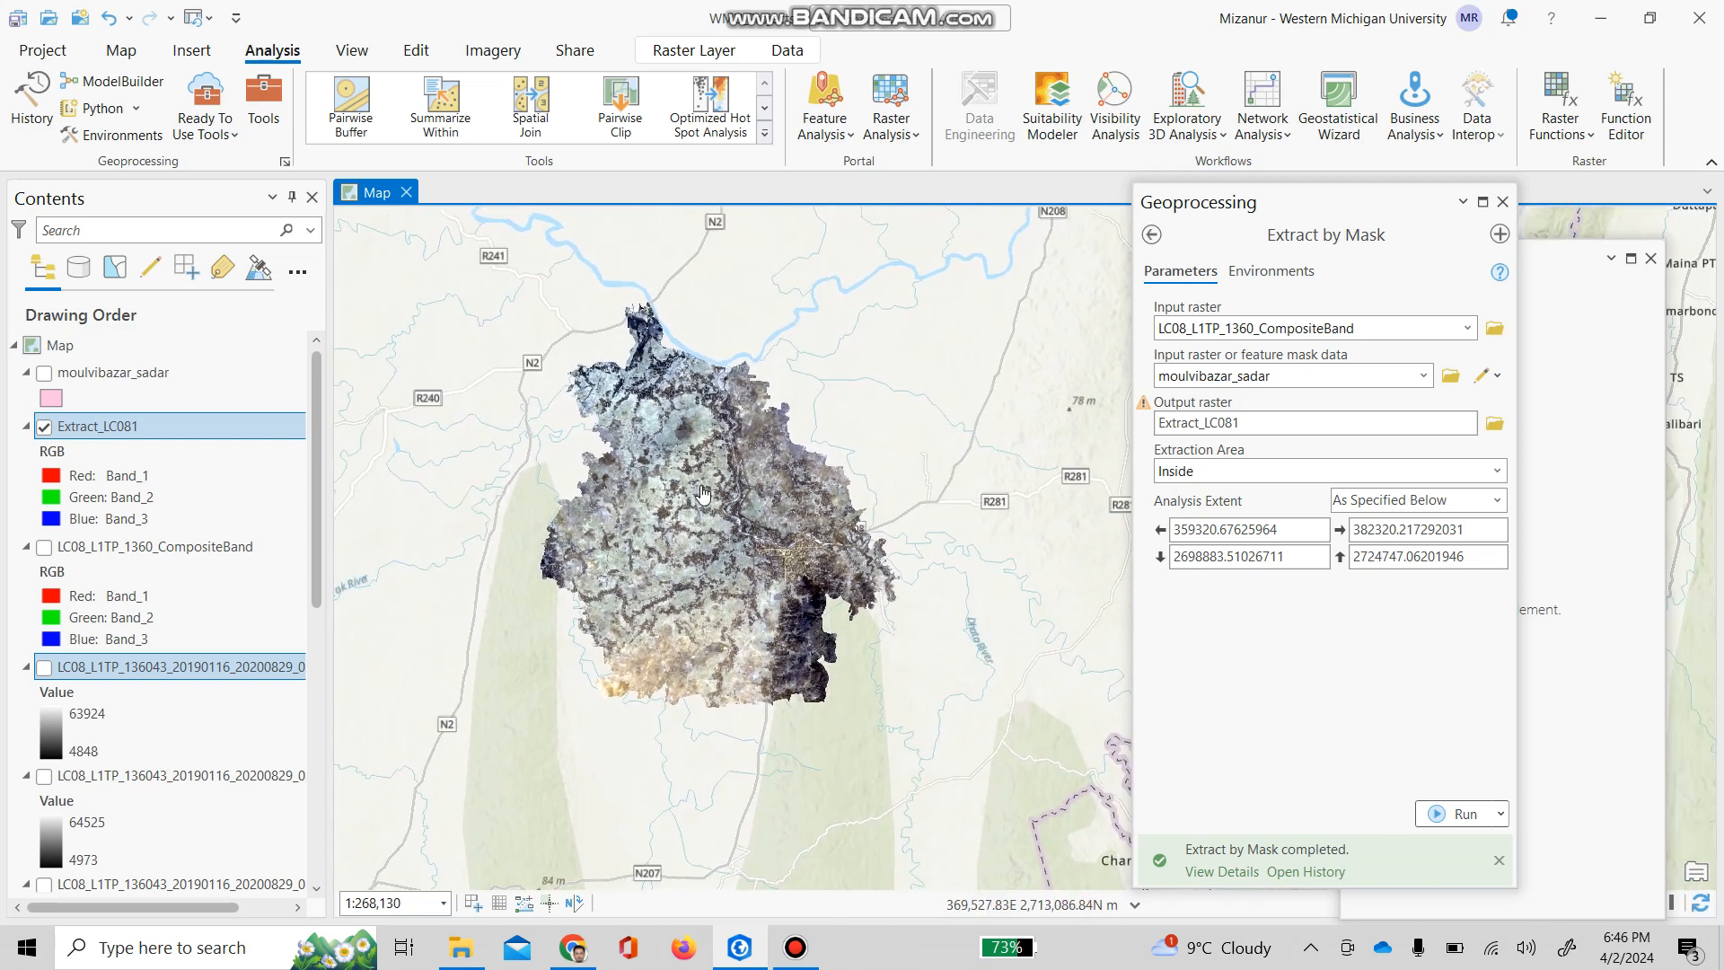